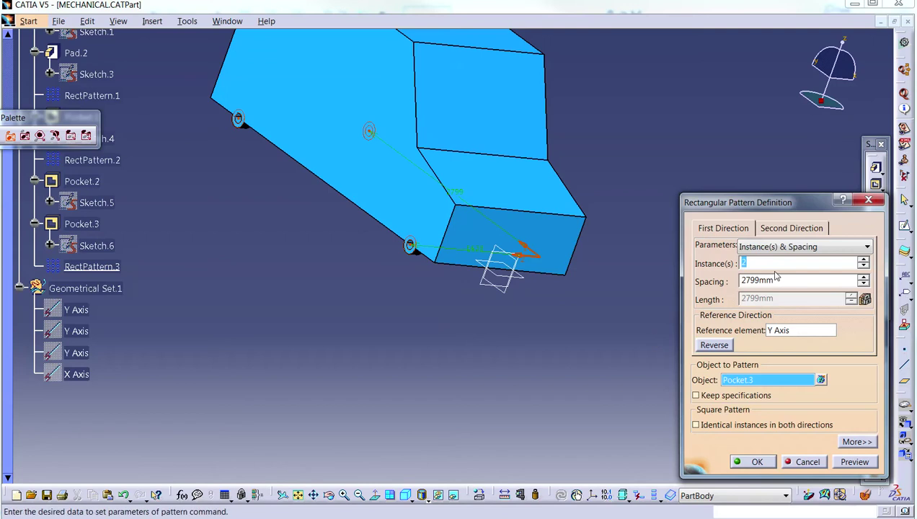
Step: Set the first-direction spacing of RectPattern.3 to 2798 mm
{"action": "left_click_drag", "start_coordinate": [743, 280], "coordinate": [725, 285]}
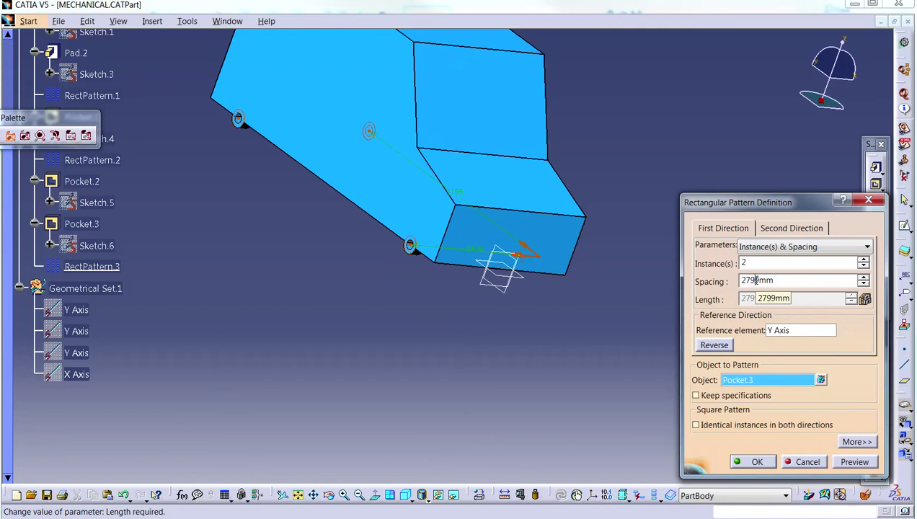
{"action": "type", "text": "8"}
{"action": "left_click", "coordinate": [761, 263]}
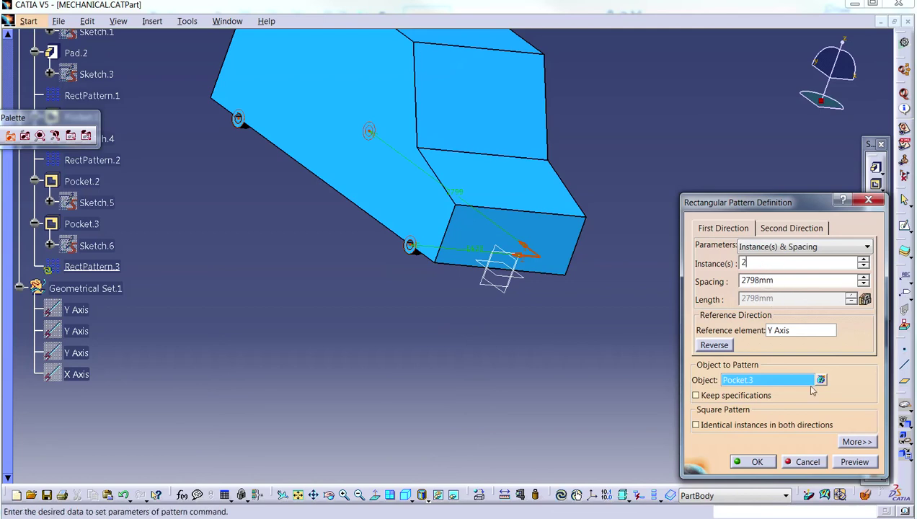
{"action": "left_click", "coordinate": [758, 462]}
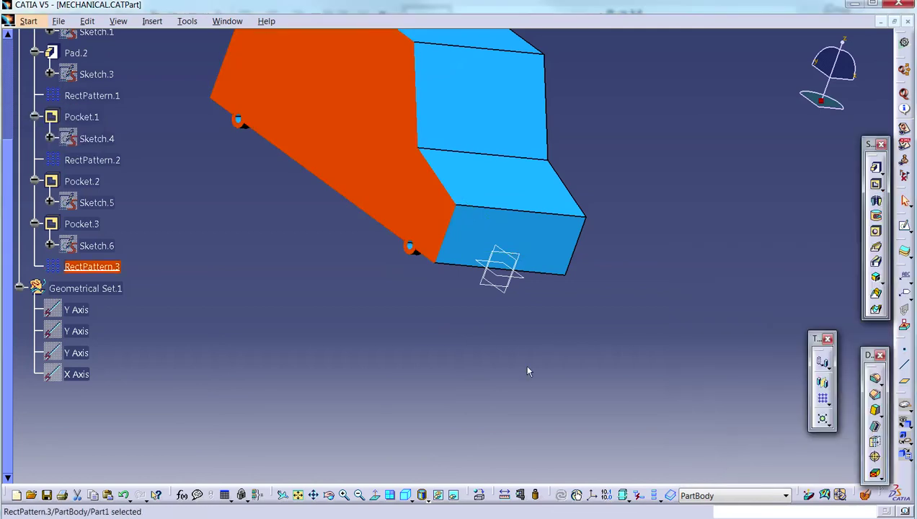
Step: Measure the distance across the car body's front, from the side face to the vertical edge on the opposite side
{"action": "middle_click_drag", "start_coordinate": [577, 331], "coordinate": [432, 274]}
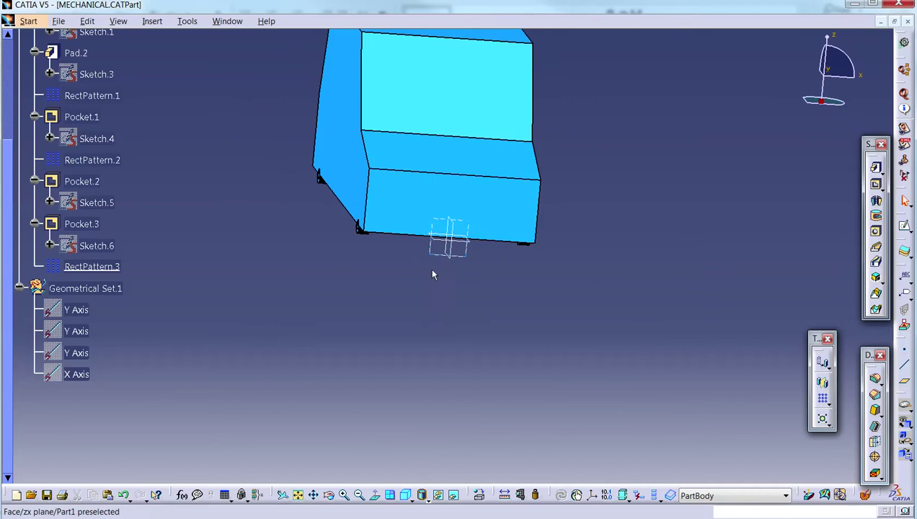
{"action": "left_click", "coordinate": [504, 495]}
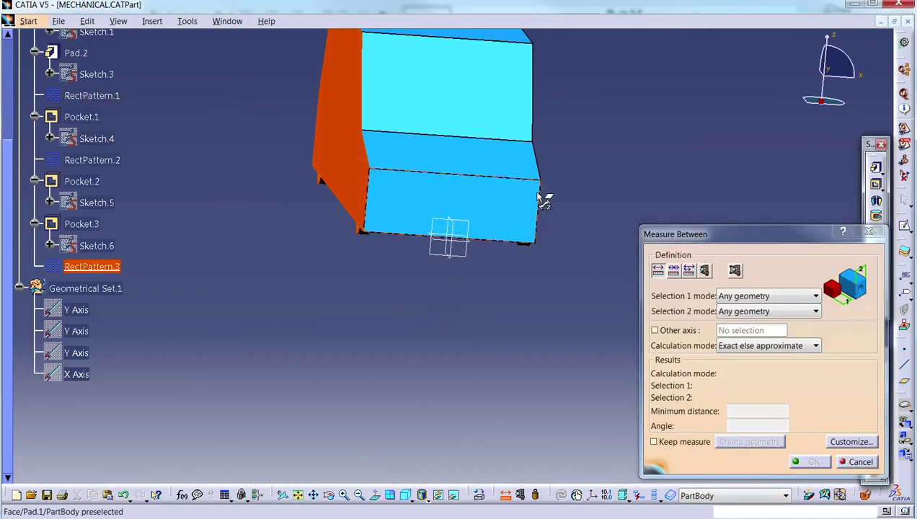
{"action": "left_click", "coordinate": [544, 202]}
{"action": "left_click", "coordinate": [542, 198]}
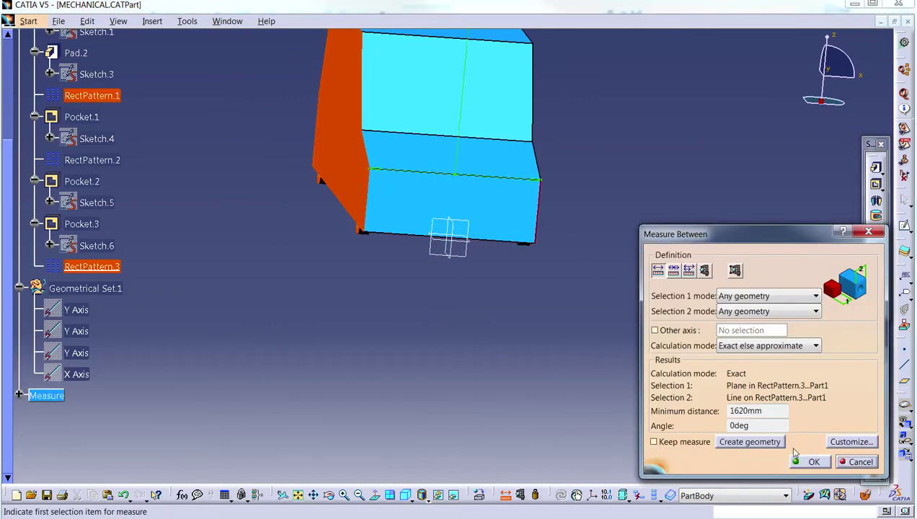
{"action": "middle_click", "coordinate": [425, 141]}
{"action": "left_click", "coordinate": [812, 462]}
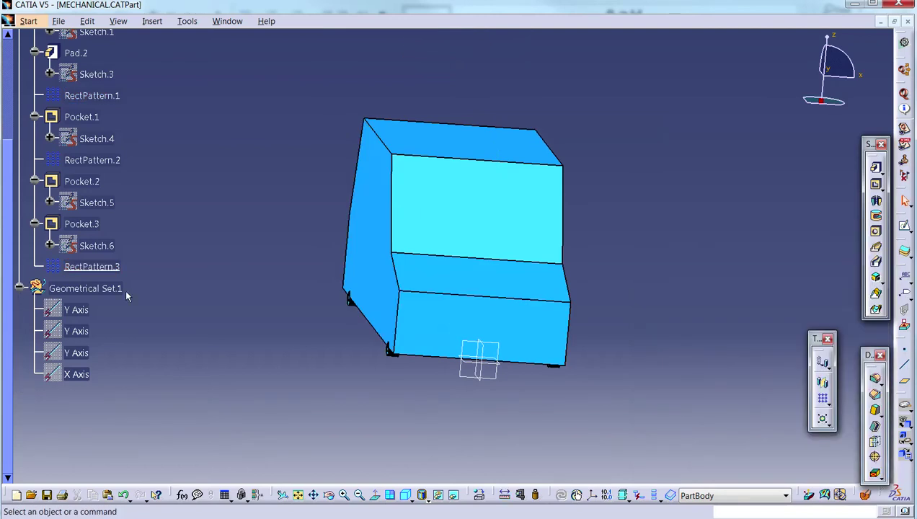
Step: Set the second-direction spacing of RectPattern.3 to 1621 mm
{"action": "double_click", "coordinate": [108, 266]}
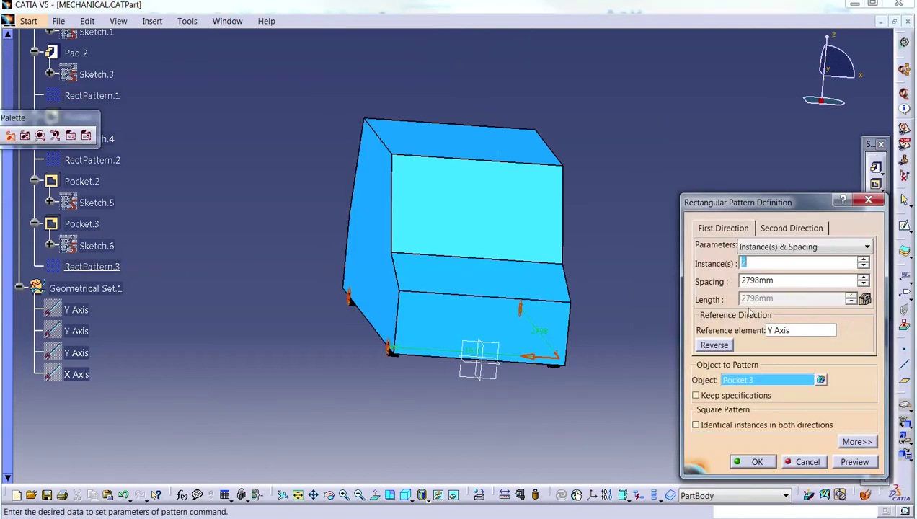
{"action": "left_click", "coordinate": [790, 228]}
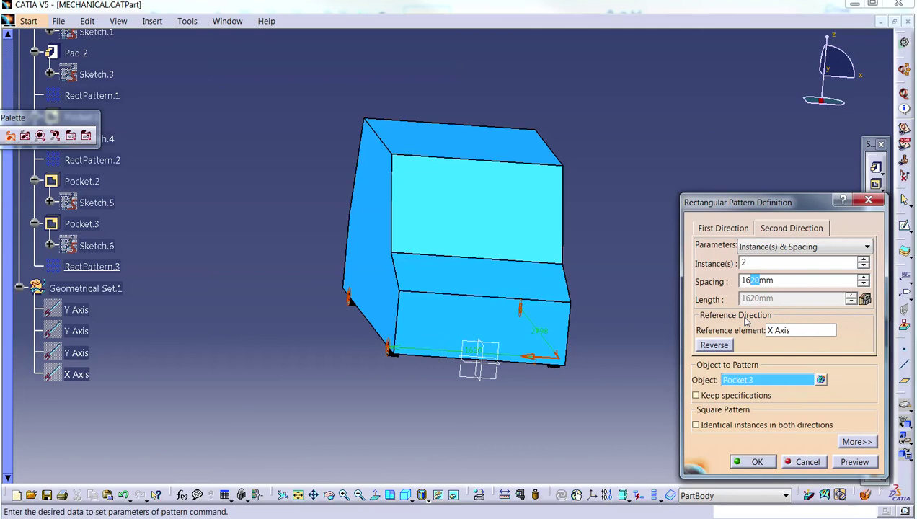
{"action": "left_click", "coordinate": [766, 264]}
{"action": "left_click", "coordinate": [776, 464]}
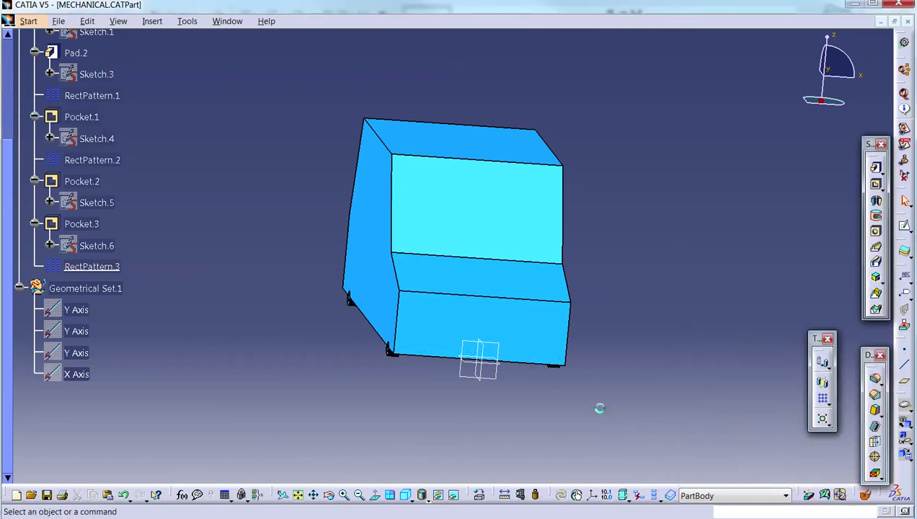
Step: Inspect the patterned wheel pocket up close and set RectPattern.3's second-direction spacing to 1620 mm
{"action": "middle_click_drag", "start_coordinate": [599, 408], "coordinate": [406, 272]}
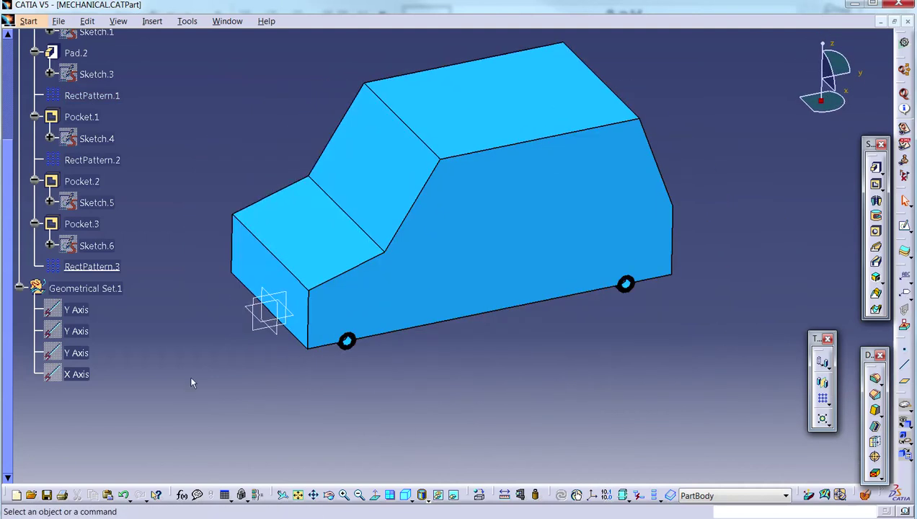
{"action": "double_click", "coordinate": [110, 271]}
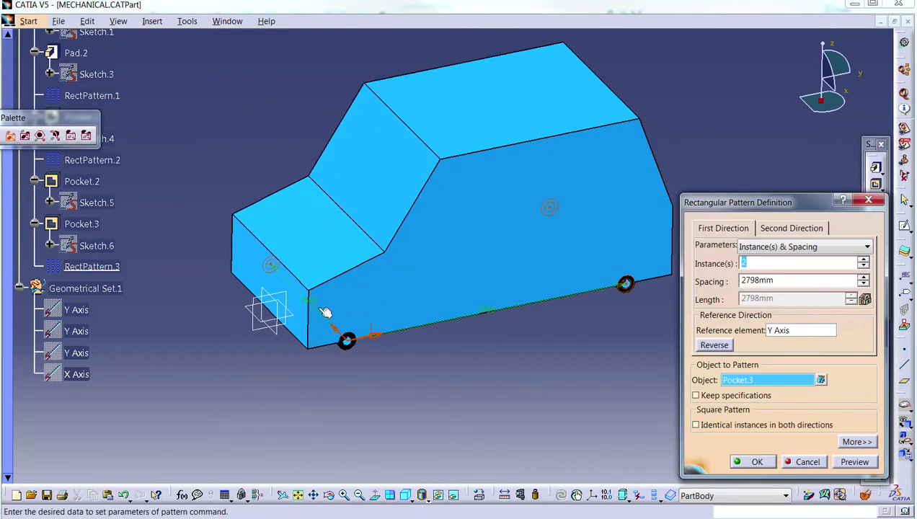
{"action": "middle_click_drag", "start_coordinate": [326, 312], "coordinate": [452, 149]}
{"action": "middle_click_drag", "start_coordinate": [464, 190], "coordinate": [491, 270]}
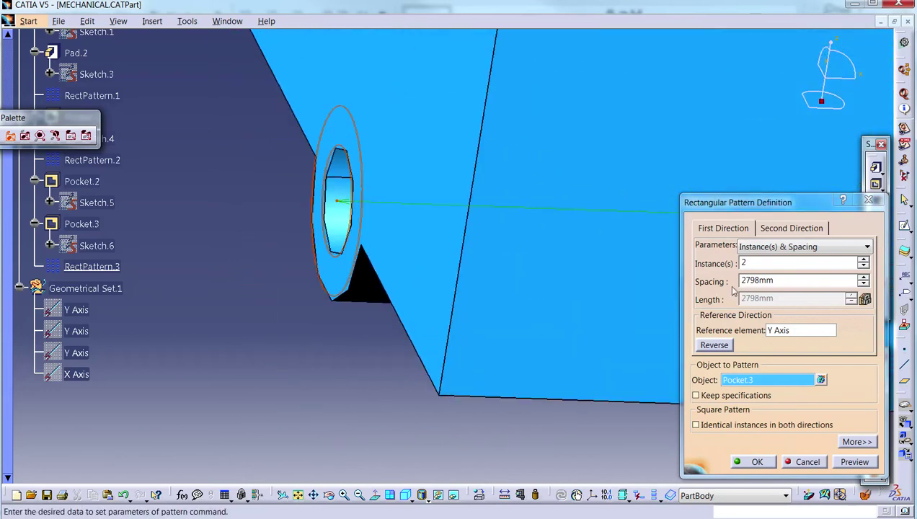
{"action": "left_click", "coordinate": [787, 228]}
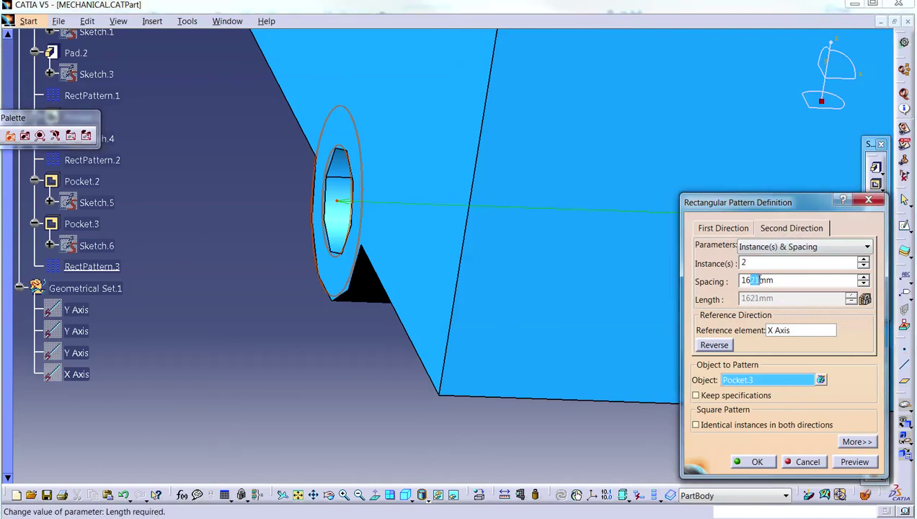
{"action": "left_click", "coordinate": [764, 265]}
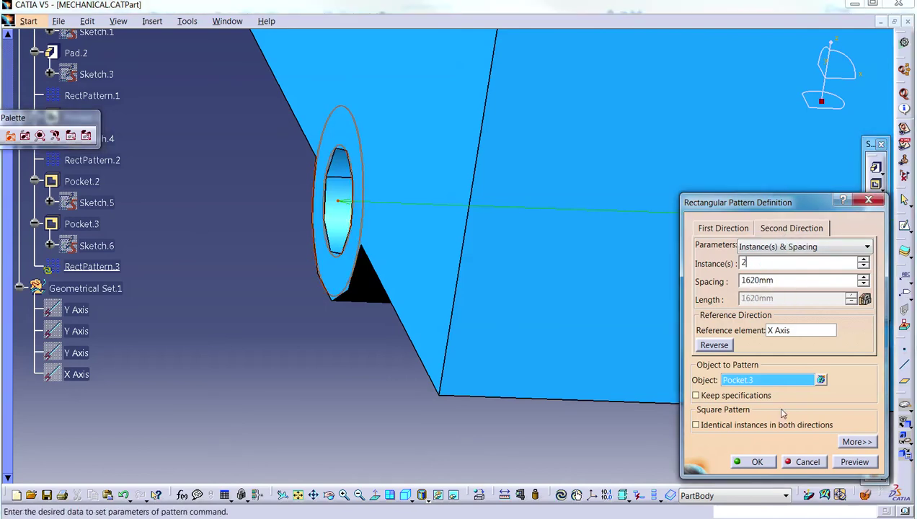
{"action": "left_click", "coordinate": [757, 462]}
Step: Sketch a rectangle about 1394 by 808 mm inside the windscreen face's borders and cut it as a 1 mm deep pocket
{"action": "middle_click_drag", "start_coordinate": [614, 311], "coordinate": [475, 297]}
{"action": "left_click", "coordinate": [504, 298]}
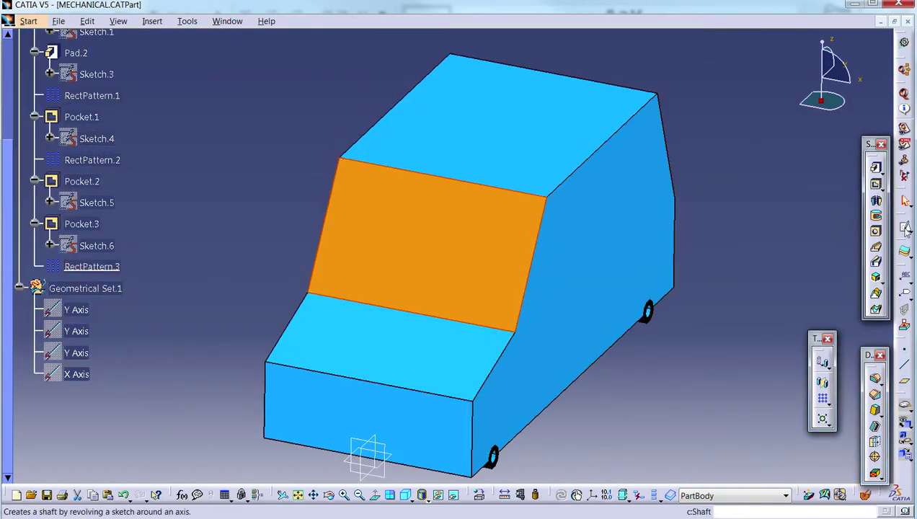
{"action": "left_click", "coordinate": [903, 227]}
{"action": "left_click", "coordinate": [483, 245]}
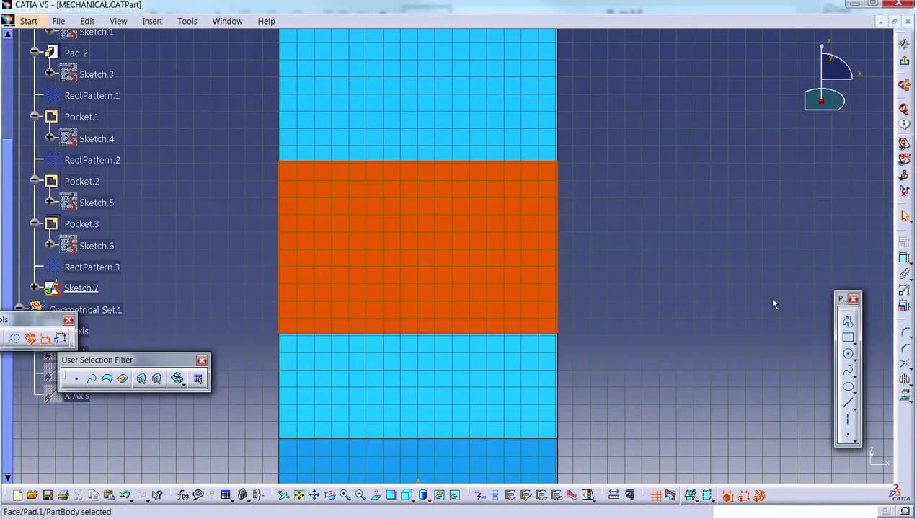
{"action": "left_click", "coordinate": [849, 339]}
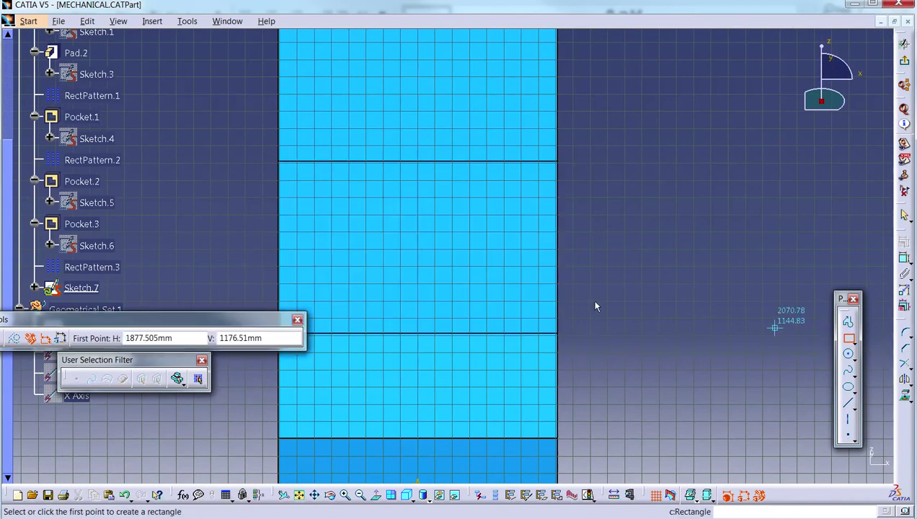
{"action": "left_click", "coordinate": [297, 181]}
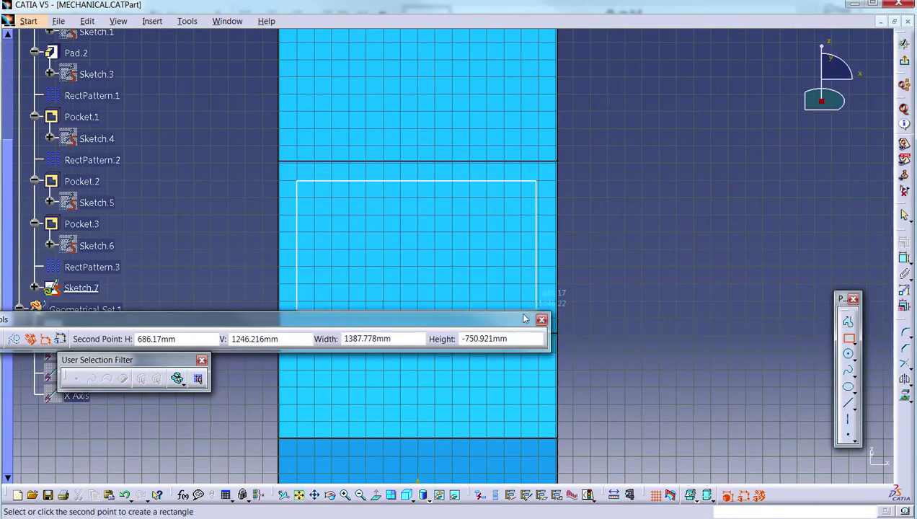
{"action": "mouse_move", "coordinate": [525, 318]}
{"action": "left_mouse_down"}
{"action": "mouse_move", "coordinate": [487, 368]}
{"action": "mouse_move", "coordinate": [500, 371]}
{"action": "left_mouse_up"}
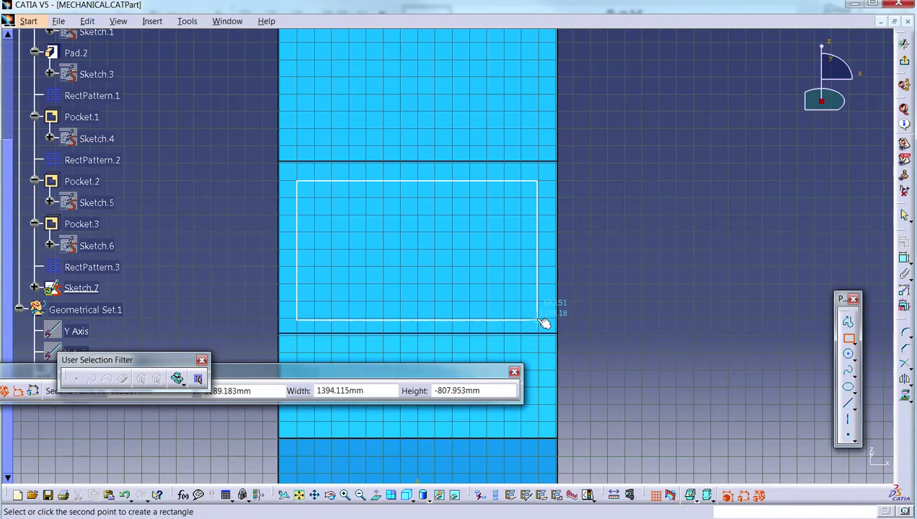
{"action": "left_click", "coordinate": [539, 321]}
{"action": "left_click", "coordinate": [904, 43]}
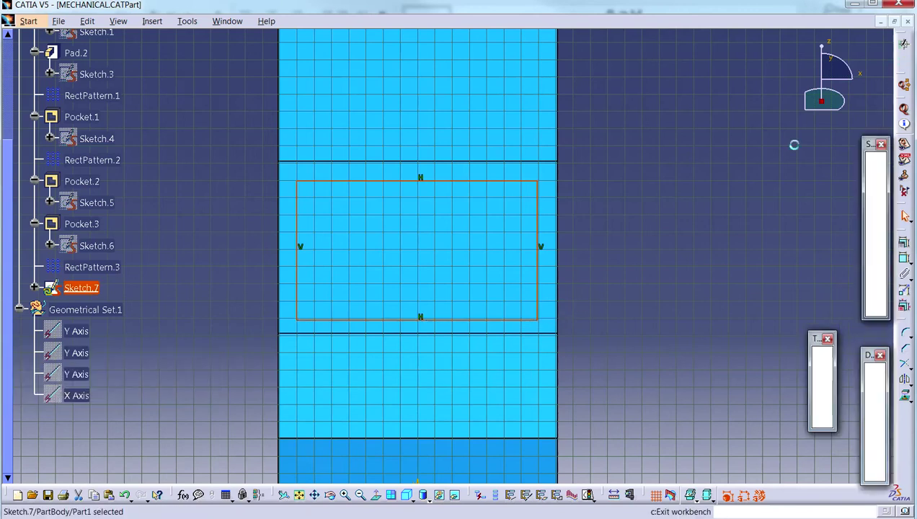
{"action": "left_click", "coordinate": [877, 185]}
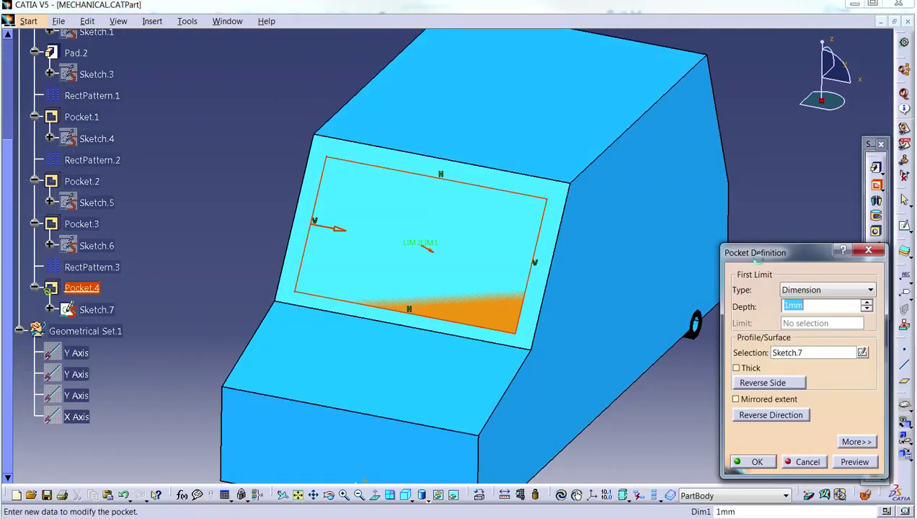
{"action": "left_click", "coordinate": [754, 463]}
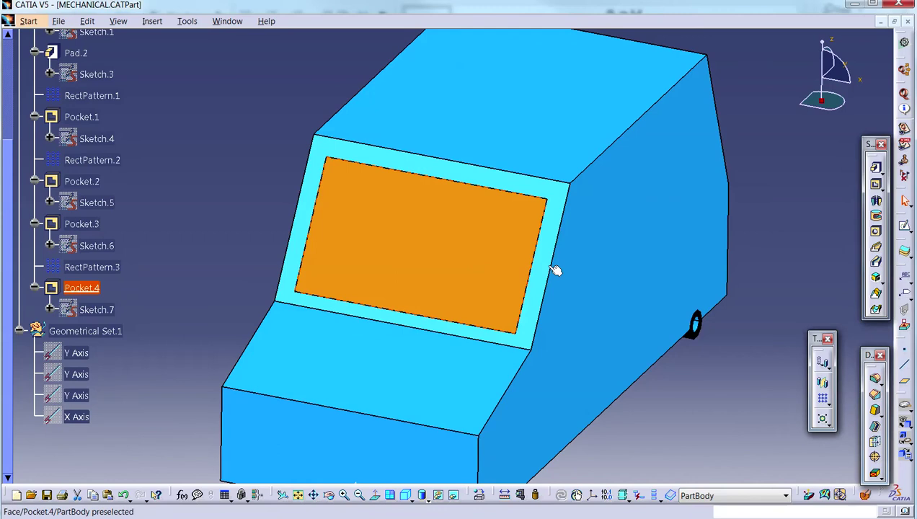
Step: Sketch a rectangle just inside the borders of the sloped rear window face and cut it as a pocket
{"action": "middle_click_drag", "start_coordinate": [671, 249], "coordinate": [550, 309]}
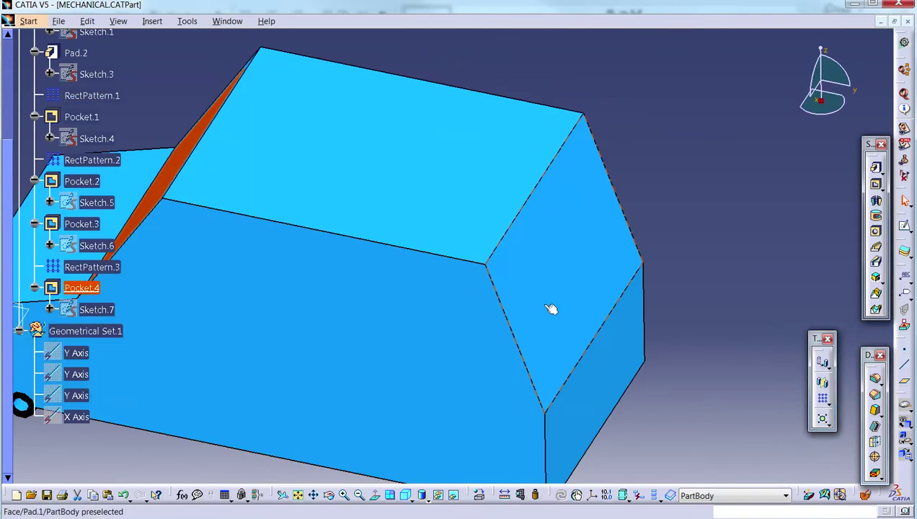
{"action": "left_click", "coordinate": [551, 309]}
{"action": "left_click", "coordinate": [903, 224]}
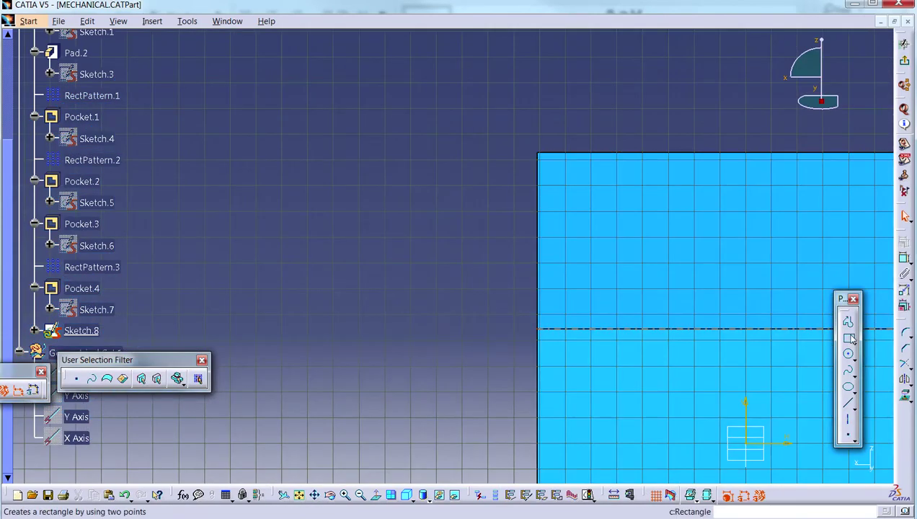
{"action": "left_click", "coordinate": [850, 339]}
{"action": "middle_click_drag", "start_coordinate": [694, 298], "coordinate": [512, 173]}
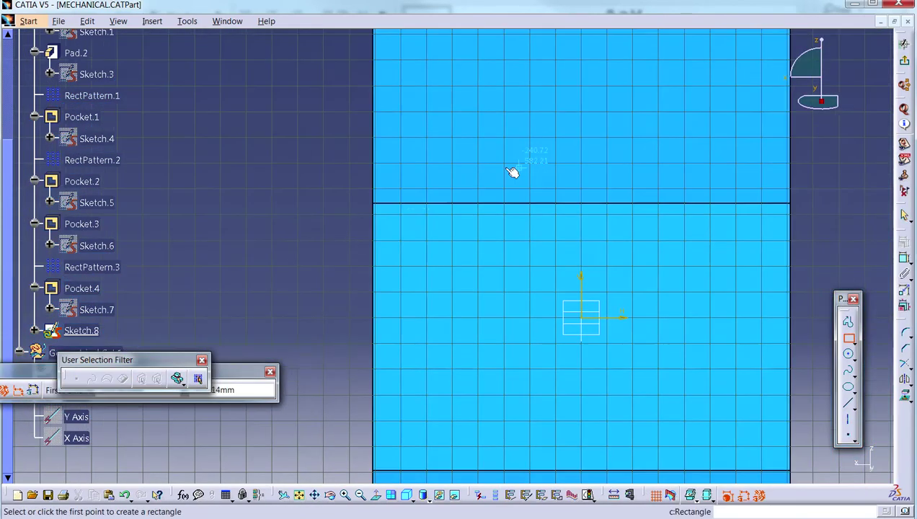
{"action": "left_click", "coordinate": [400, 226]}
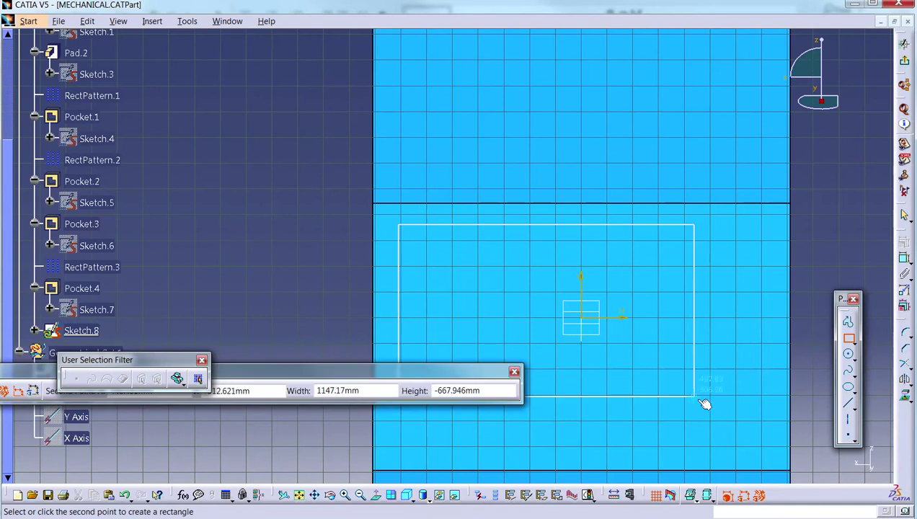
{"action": "left_click", "coordinate": [777, 452]}
{"action": "middle_click_drag", "start_coordinate": [778, 364], "coordinate": [681, 284]}
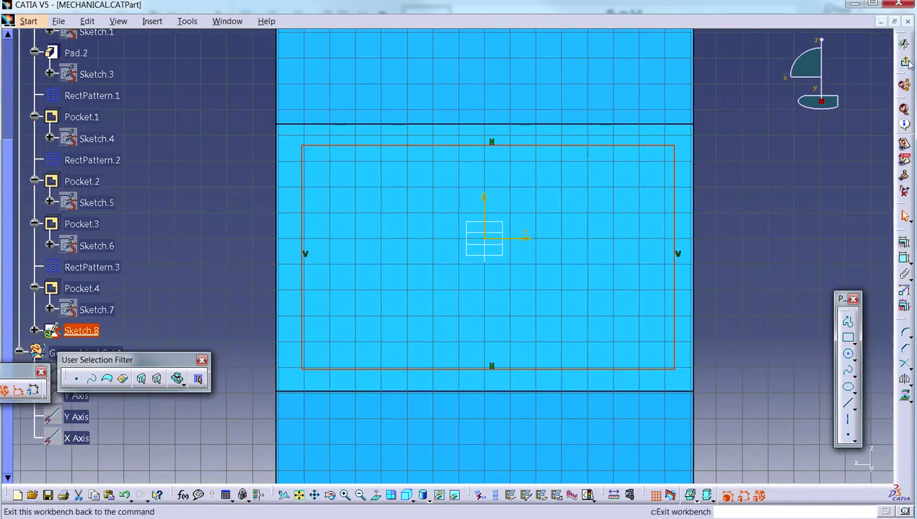
{"action": "left_click", "coordinate": [903, 273]}
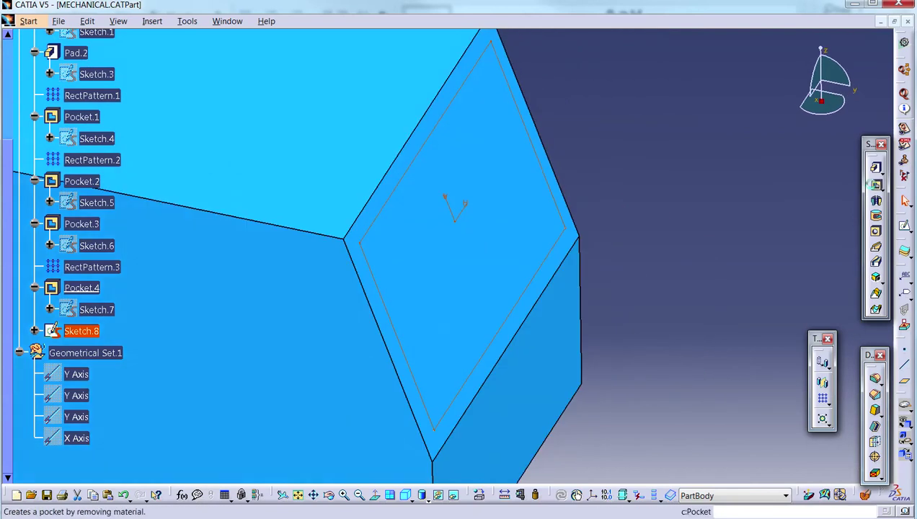
{"action": "left_click", "coordinate": [875, 184]}
{"action": "left_click", "coordinate": [753, 465]}
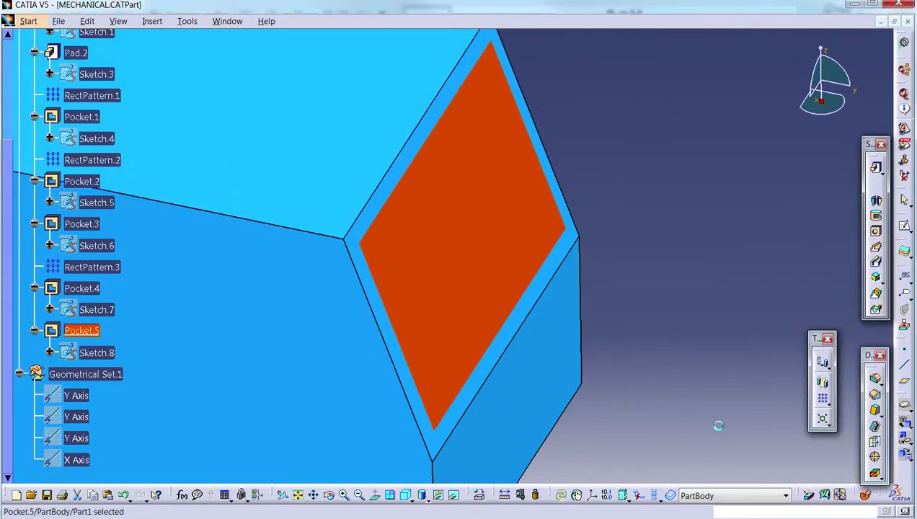
{"action": "left_click", "coordinate": [635, 216]}
Step: Change the fill colour of the rear window pocket's face to white
{"action": "middle_click_drag", "start_coordinate": [611, 321], "coordinate": [616, 189]}
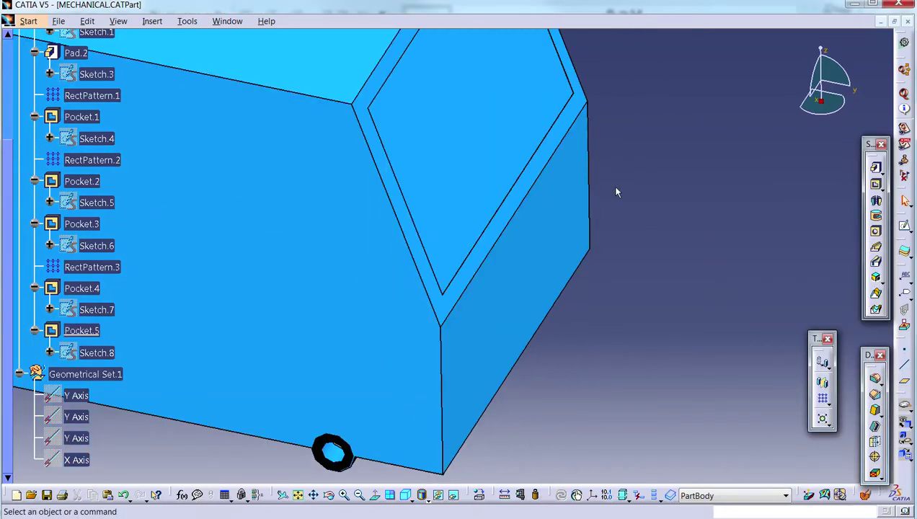
{"action": "right_click", "coordinate": [496, 183]}
{"action": "left_click", "coordinate": [528, 228]}
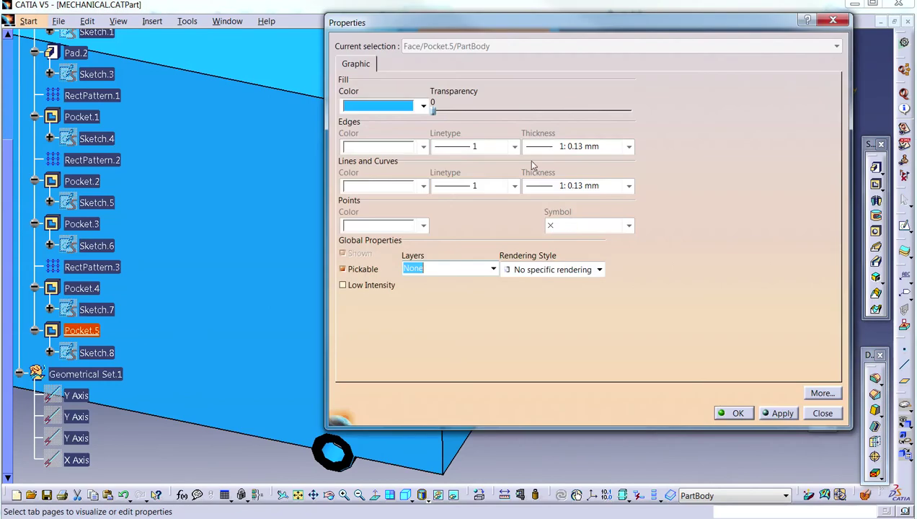
{"action": "left_click", "coordinate": [382, 106]}
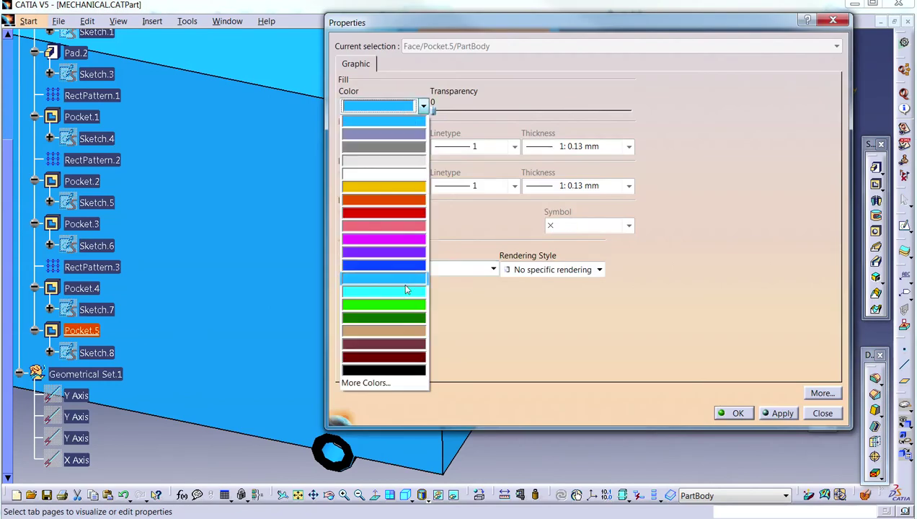
{"action": "left_click", "coordinate": [372, 171]}
{"action": "left_click", "coordinate": [733, 413]}
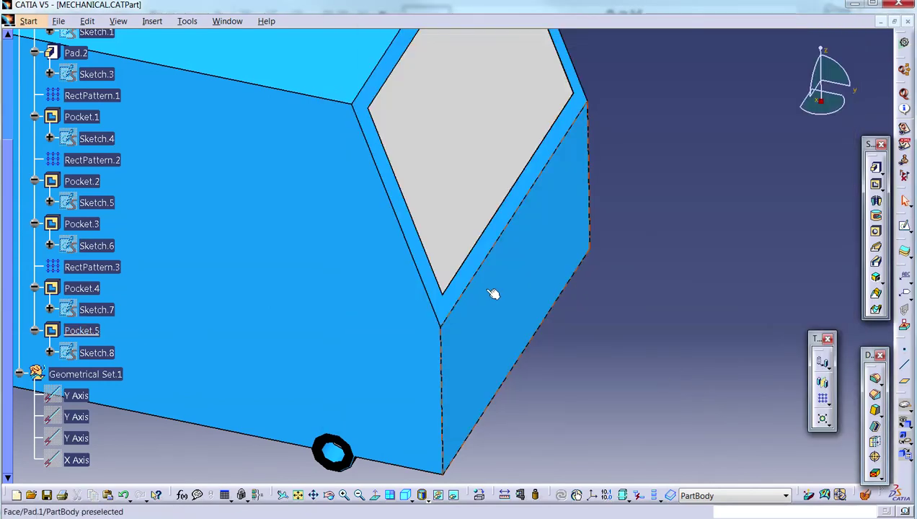
Step: Sketch a small horizontal rectangle near the bottom centre of the vertical rear face and cut it as a 1 mm deep pocket
{"action": "left_click", "coordinate": [495, 297]}
{"action": "left_click", "coordinate": [904, 226]}
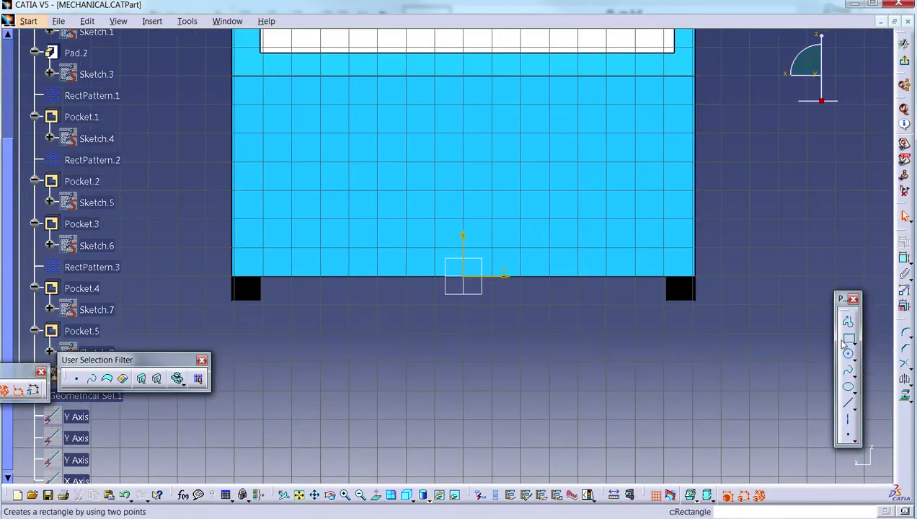
{"action": "left_click", "coordinate": [848, 339]}
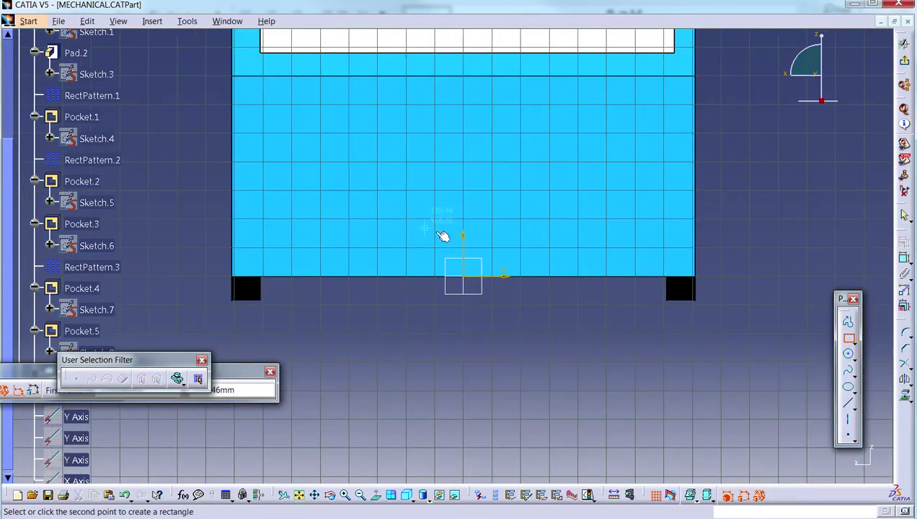
{"action": "left_click", "coordinate": [502, 249]}
{"action": "left_click", "coordinate": [904, 61]}
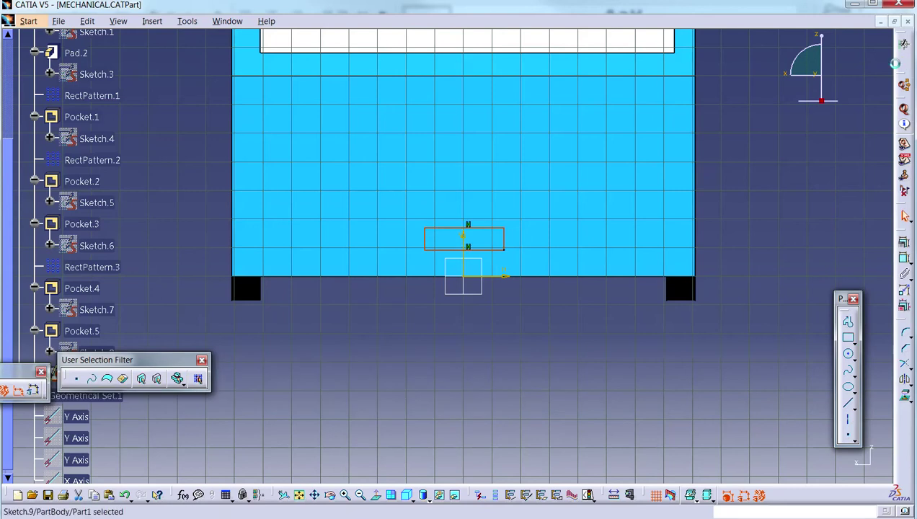
{"action": "left_click", "coordinate": [876, 185]}
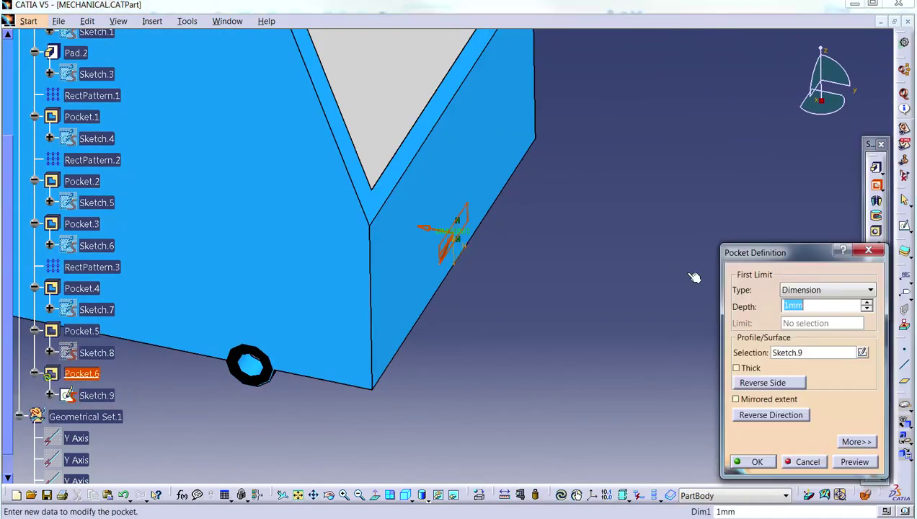
{"action": "left_click", "coordinate": [759, 462]}
Step: Change the fill colour of the small rear pocket's face to grey
{"action": "middle_click_drag", "start_coordinate": [587, 344], "coordinate": [485, 313]}
{"action": "right_click", "coordinate": [461, 250]}
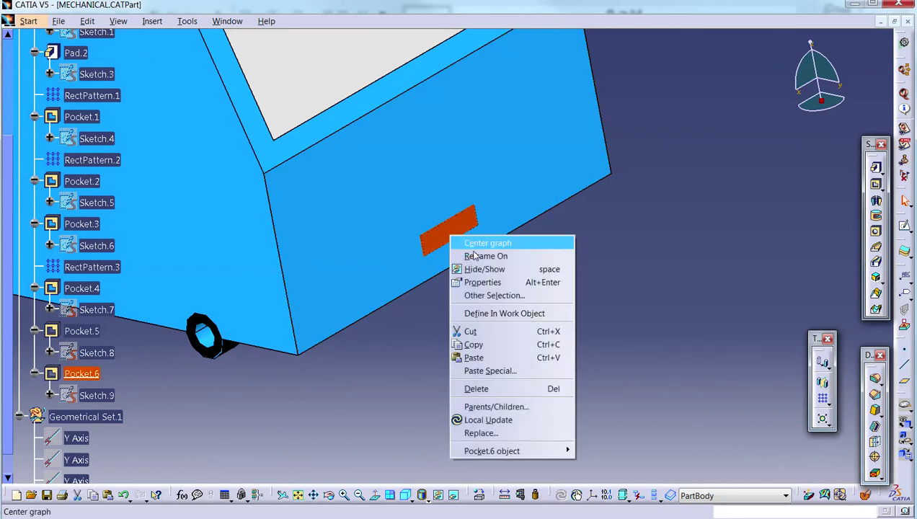
{"action": "left_click", "coordinate": [483, 282]}
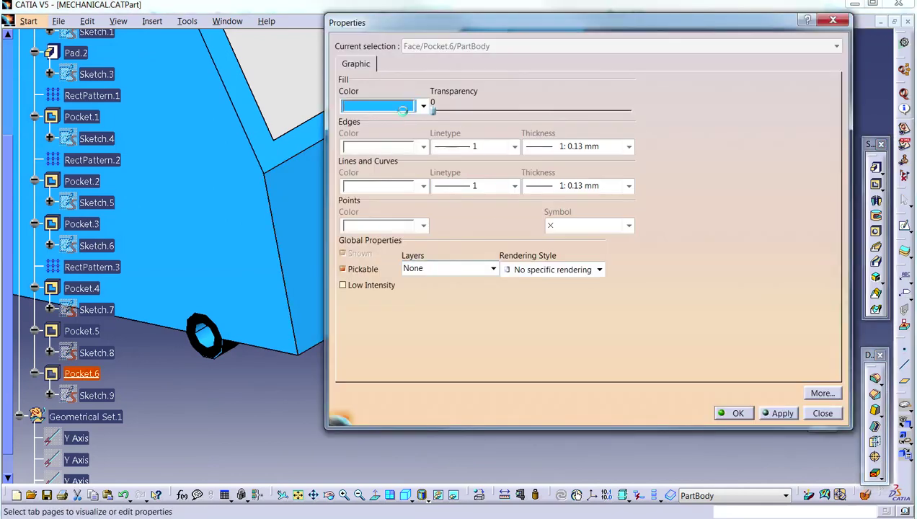
{"action": "left_click", "coordinate": [402, 109]}
{"action": "left_click", "coordinate": [393, 147]}
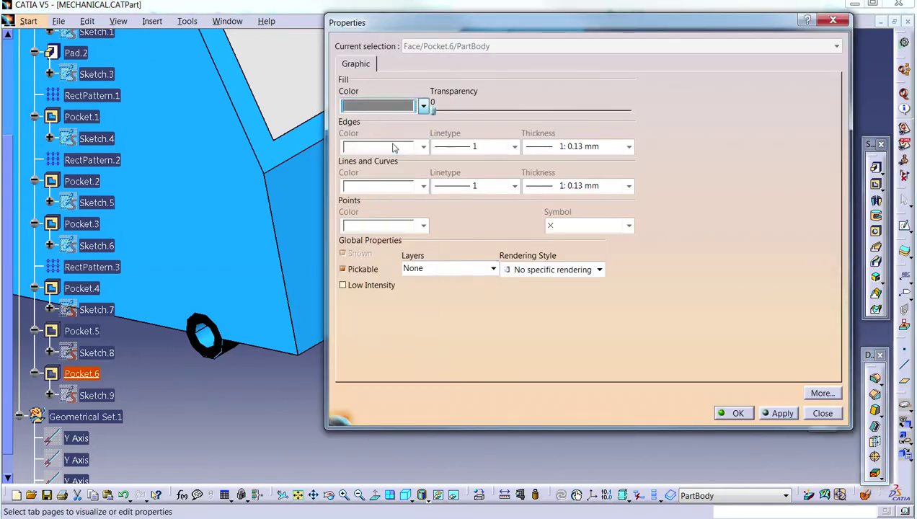
{"action": "left_click", "coordinate": [738, 413]}
Step: Start a sketch on the vertical rear face and draw two upright rectangles of equal height, one near each side edge
{"action": "left_click", "coordinate": [375, 220]}
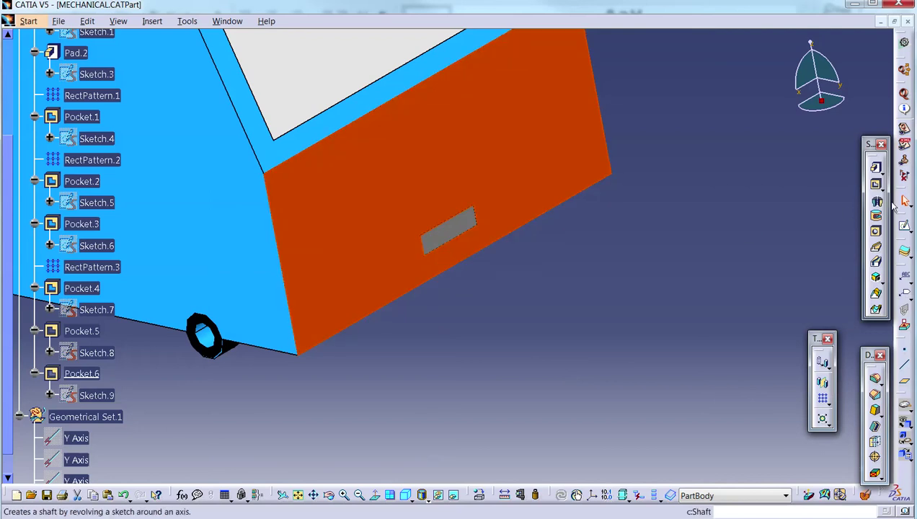
{"action": "left_click", "coordinate": [904, 225]}
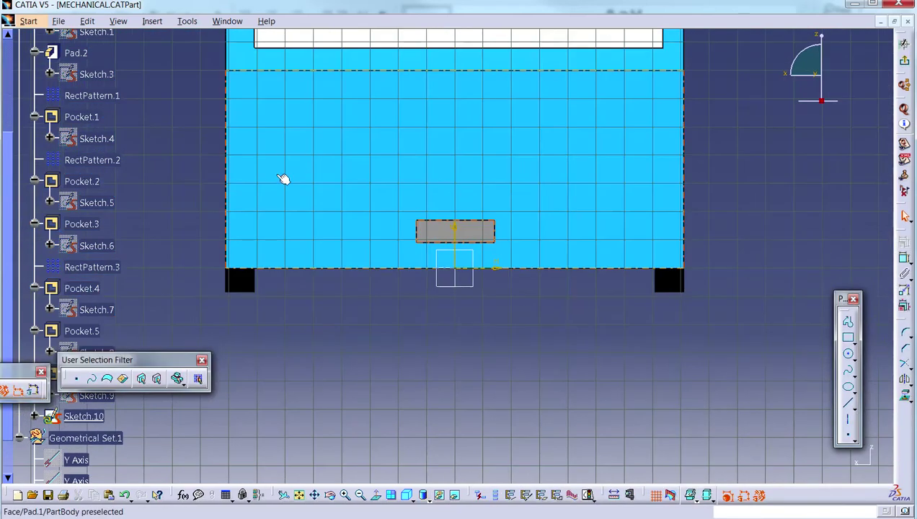
{"action": "left_click", "coordinate": [848, 336]}
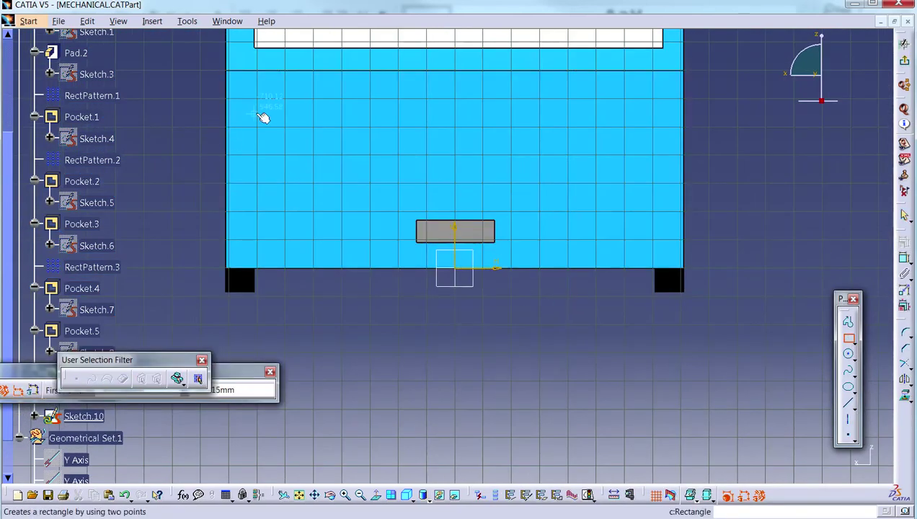
{"action": "left_click", "coordinate": [236, 107]}
{"action": "left_click", "coordinate": [264, 179]}
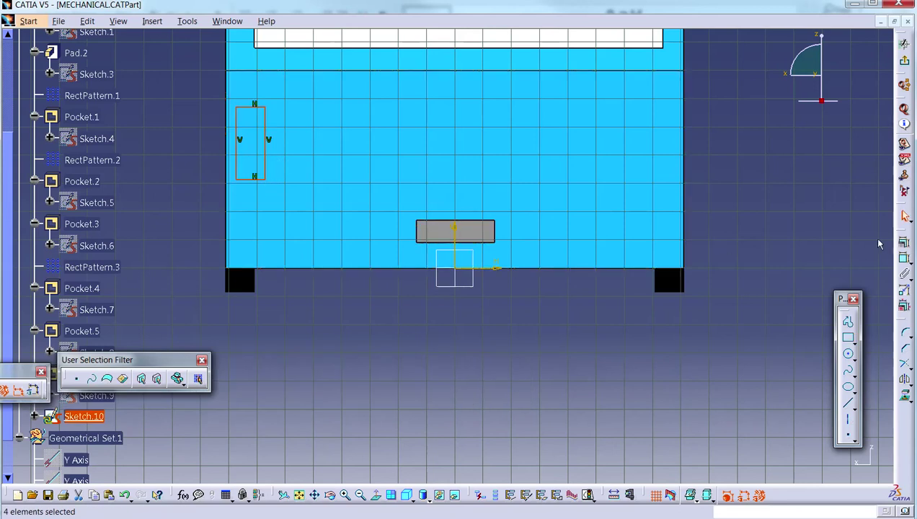
{"action": "left_click", "coordinate": [849, 337]}
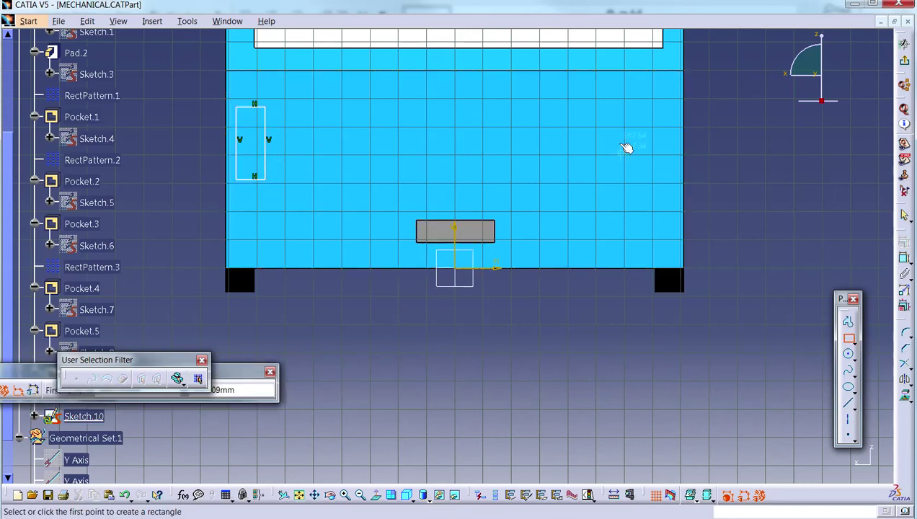
{"action": "left_click", "coordinate": [634, 107]}
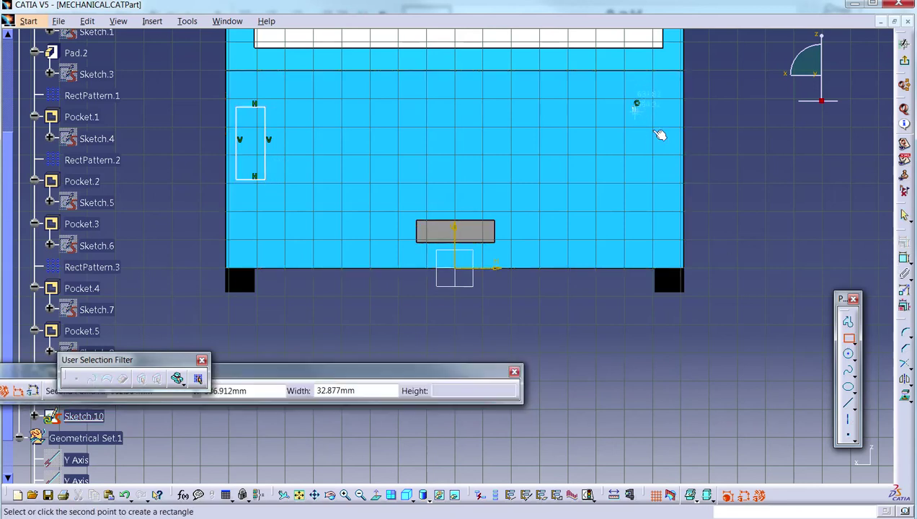
{"action": "left_click", "coordinate": [665, 179]}
Step: Constrain the right rectangle's outer side to the rear face's right edge with an offset of 0 mm
{"action": "left_click", "coordinate": [883, 253]}
{"action": "left_click", "coordinate": [904, 258]}
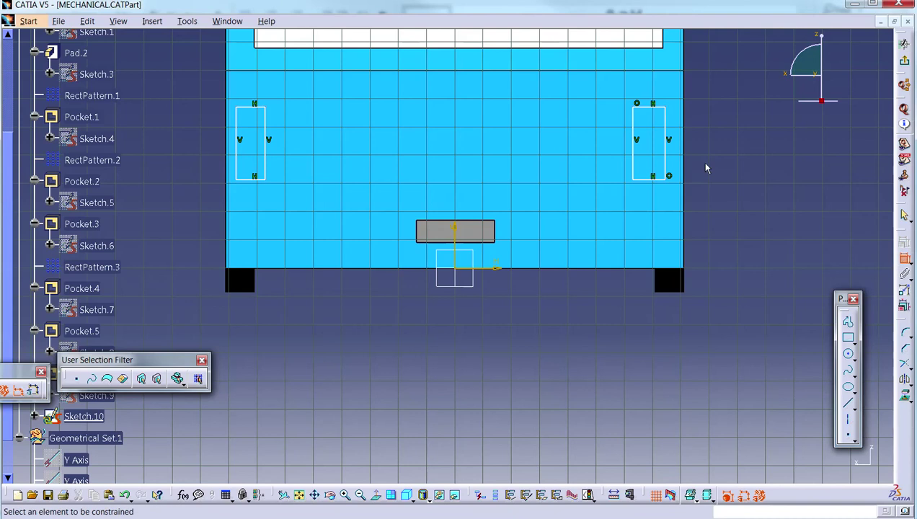
{"action": "left_click", "coordinate": [665, 146]}
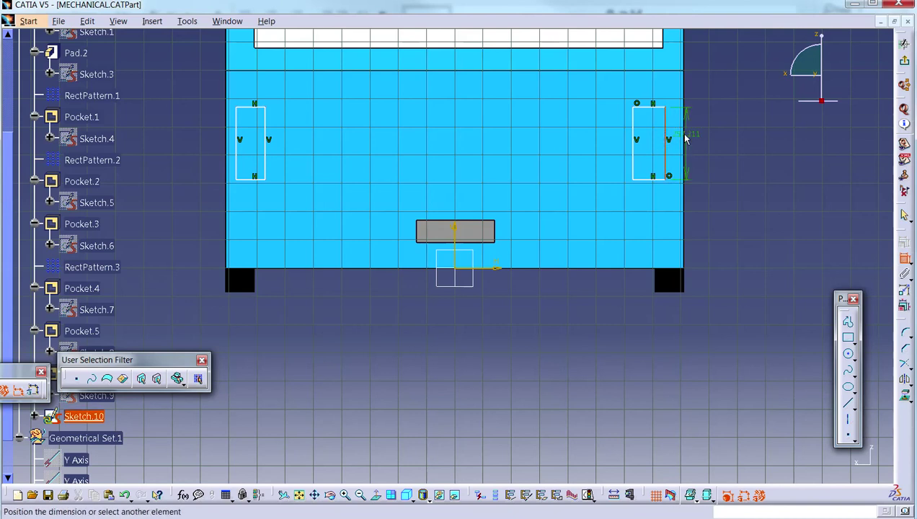
{"action": "left_click", "coordinate": [684, 139]}
{"action": "left_click", "coordinate": [754, 156]}
{"action": "double_click", "coordinate": [756, 154]}
{"action": "type", "text": "0"}
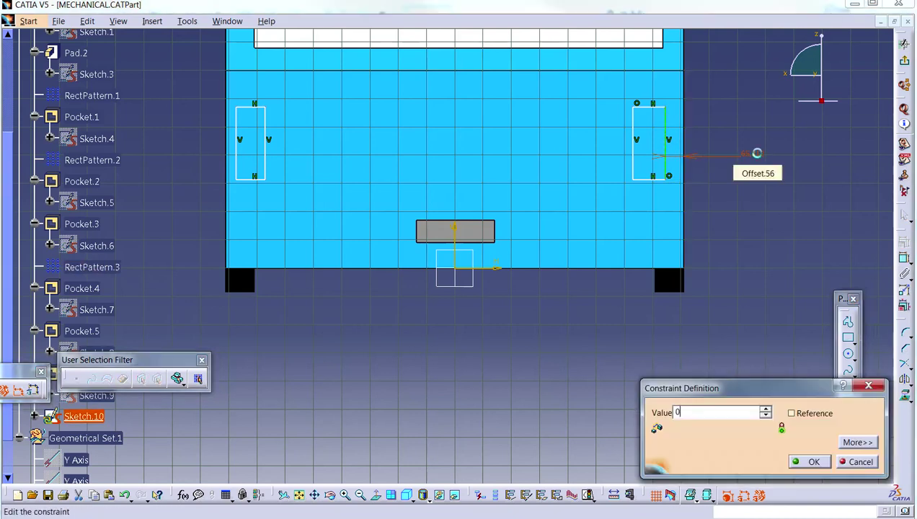
{"action": "key", "text": "Return"}
Step: Constrain the left rectangle's outer side to the rear face's left edge with an offset of 0 mm
{"action": "left_click", "coordinate": [904, 259]}
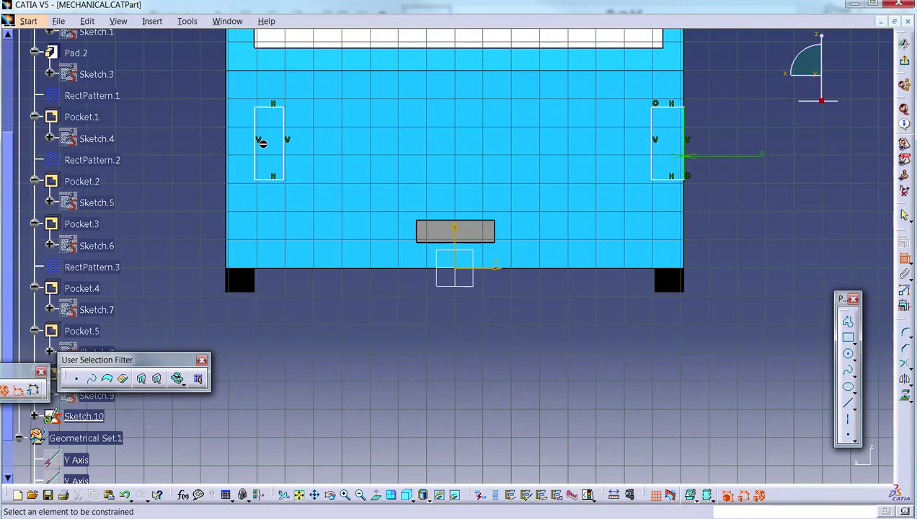
{"action": "left_click", "coordinate": [256, 154]}
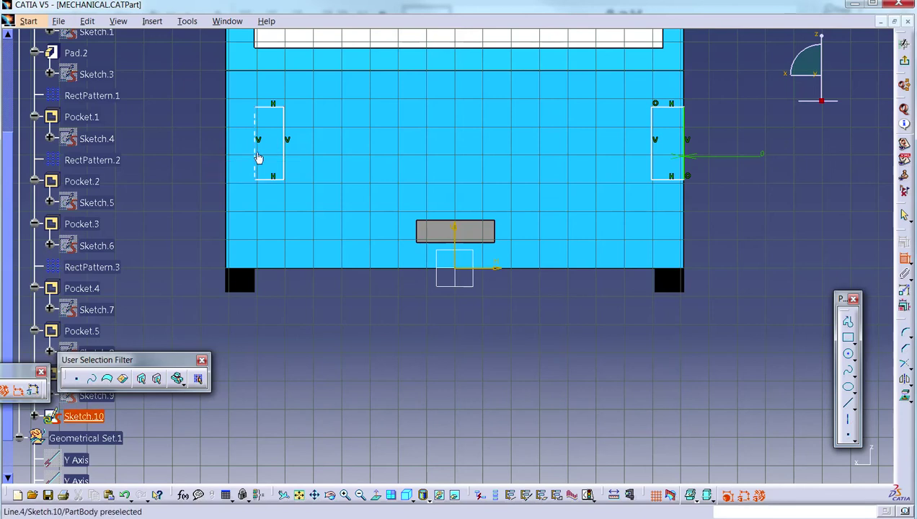
{"action": "left_click", "coordinate": [227, 154]}
{"action": "left_click", "coordinate": [165, 154]}
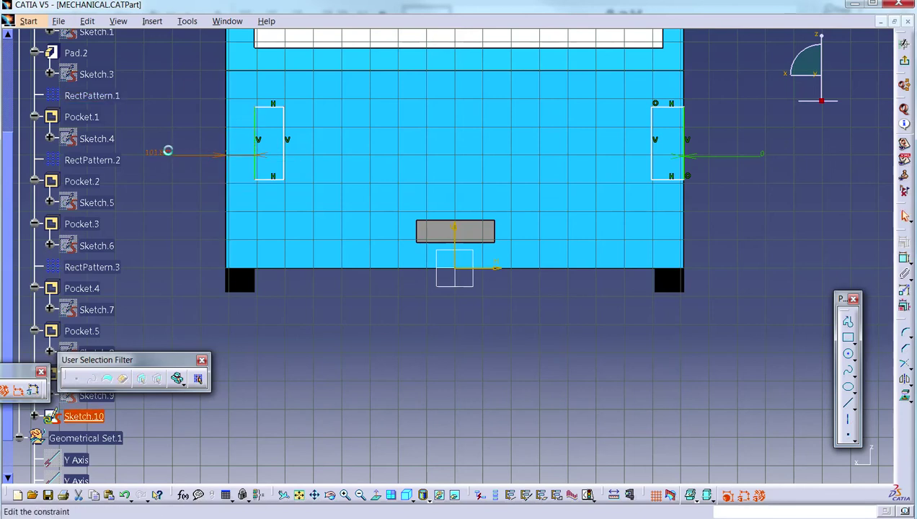
{"action": "double_click", "coordinate": [168, 155]}
{"action": "key", "text": "Return"}
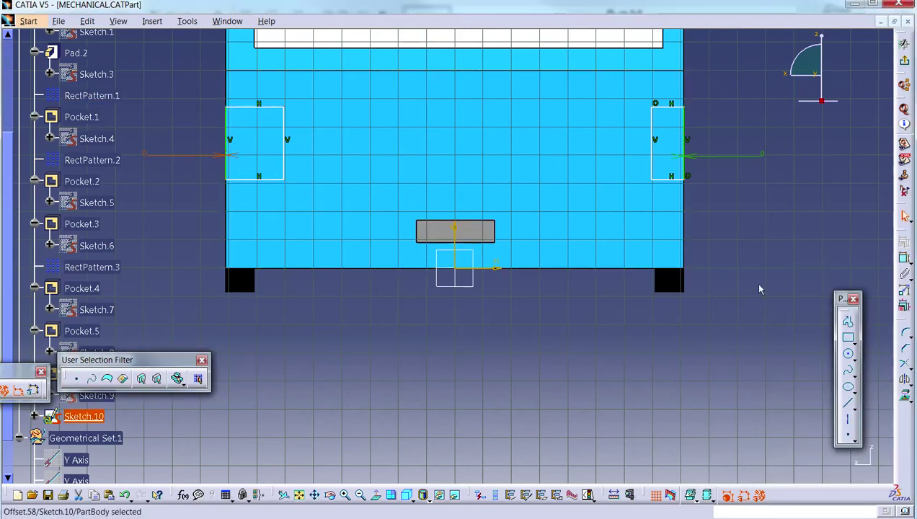
Step: Add width dimensions to the left and right rectangles
{"action": "left_click", "coordinate": [903, 257]}
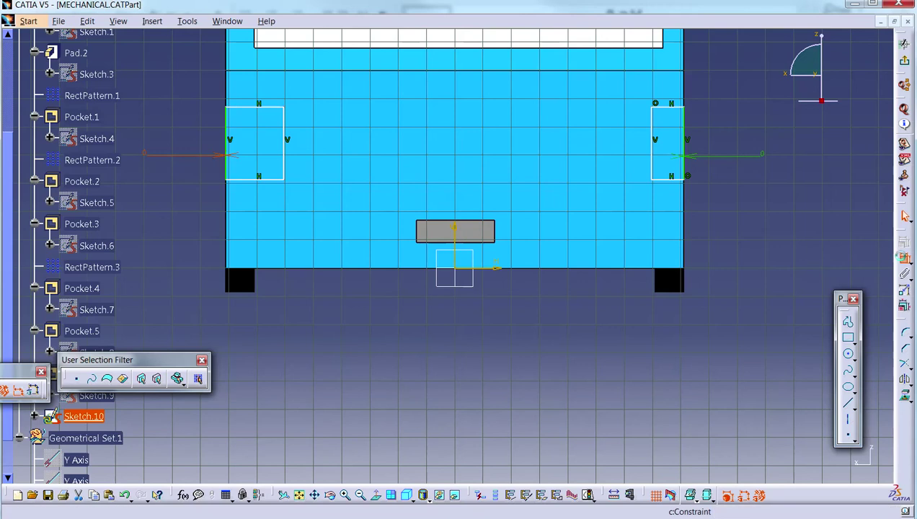
{"action": "left_click", "coordinate": [256, 113]}
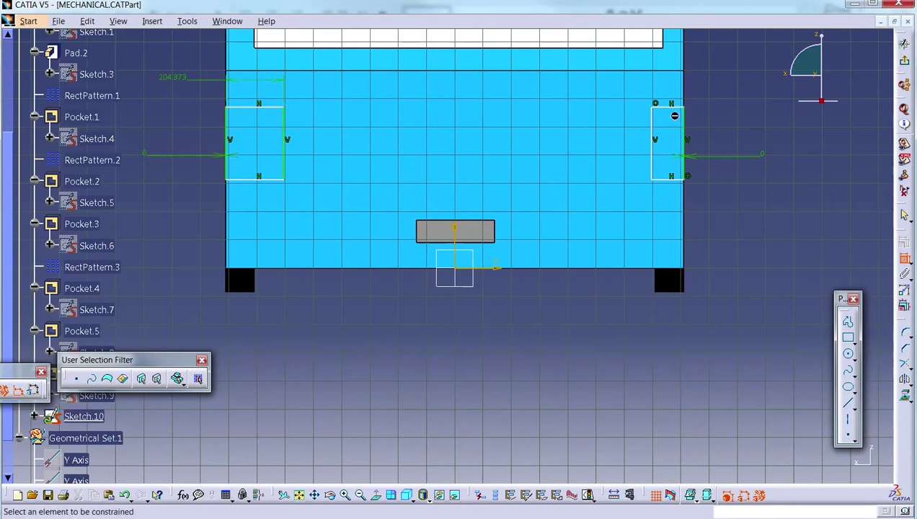
{"action": "left_click", "coordinate": [664, 113]}
{"action": "left_click", "coordinate": [721, 75]}
Step: Dimension the left rectangle's lower side from the rear face's bottom edge and set the distance to 300 mm
{"action": "left_click", "coordinate": [266, 186]}
{"action": "left_click", "coordinate": [291, 265]}
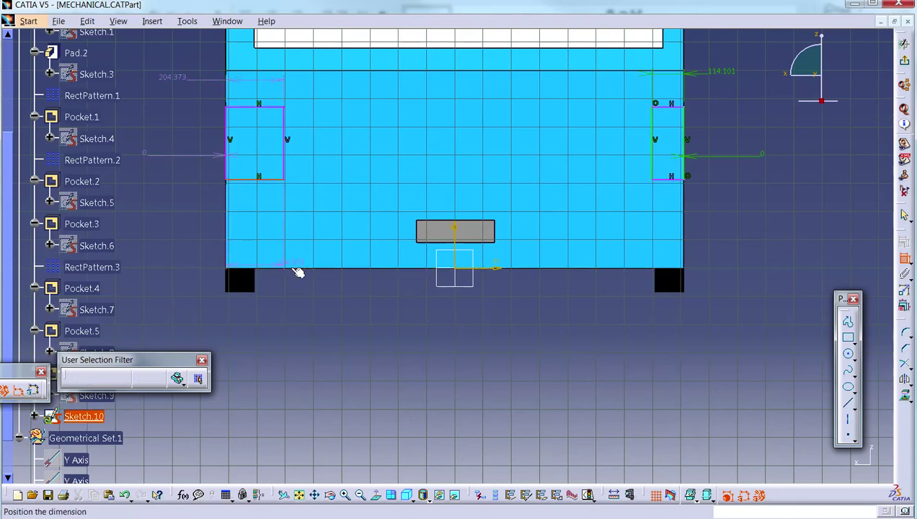
{"action": "left_click", "coordinate": [164, 237]}
{"action": "double_click", "coordinate": [166, 231]}
{"action": "type", "text": "30"}
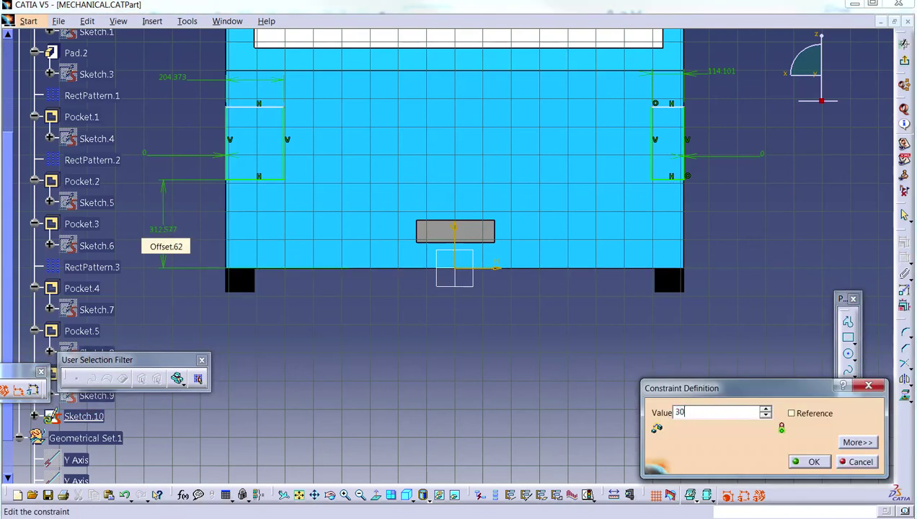
{"action": "type", "text": "0"}
{"action": "key", "text": "Return"}
Step: Set the left rectangle's width to 75 mm
{"action": "double_click", "coordinate": [173, 85]}
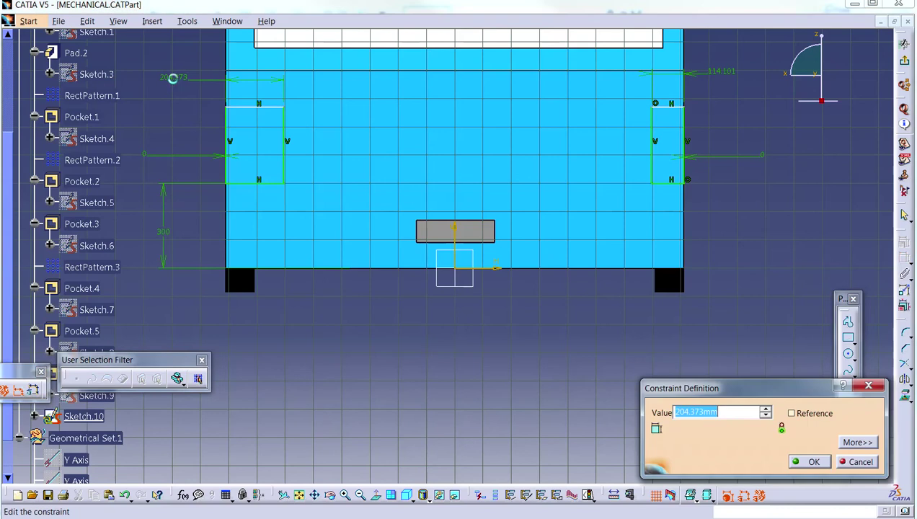
{"action": "type", "text": "75"}
{"action": "key", "text": "Return"}
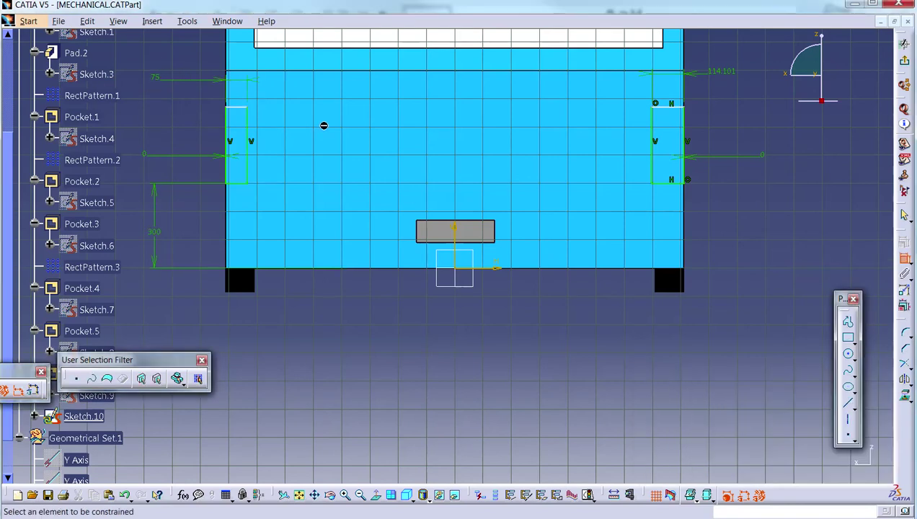
Step: Set the widths of the right and left rectangles to 100 mm each
{"action": "double_click", "coordinate": [727, 71]}
{"action": "type", "text": "75"}
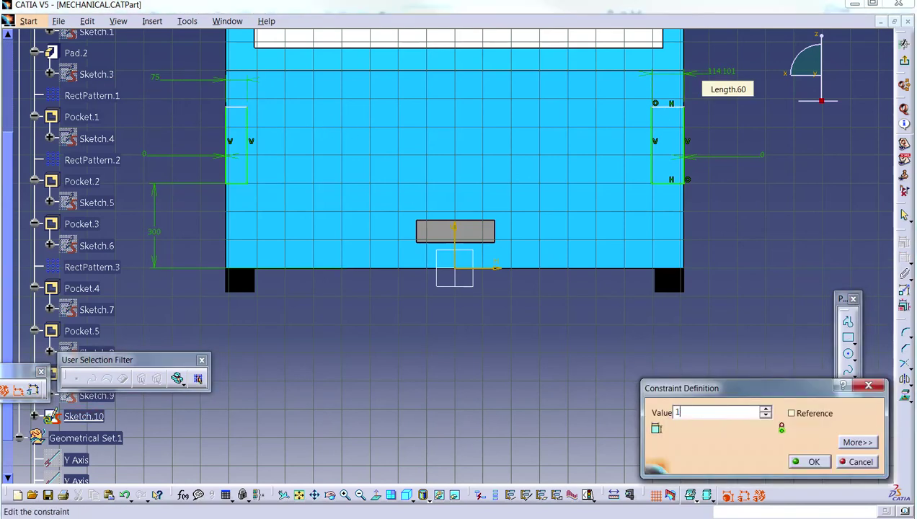
{"action": "key", "text": "Return"}
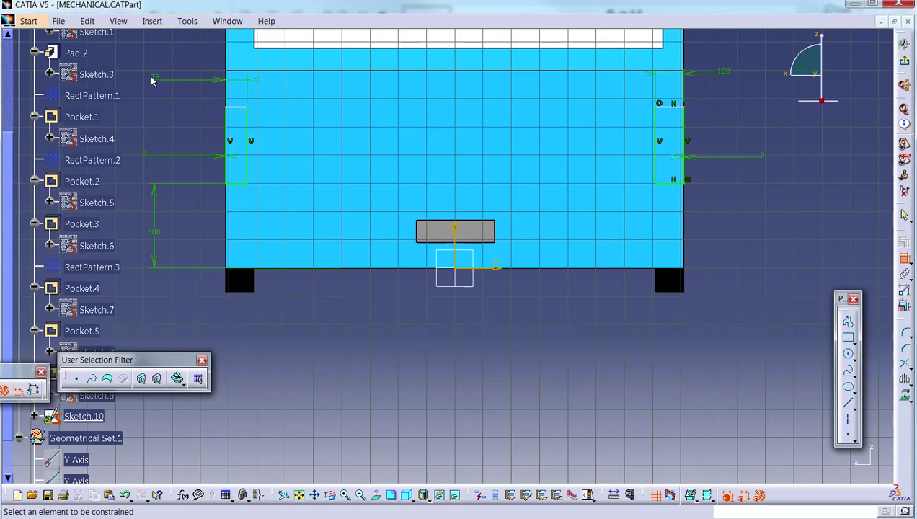
{"action": "double_click", "coordinate": [157, 85]}
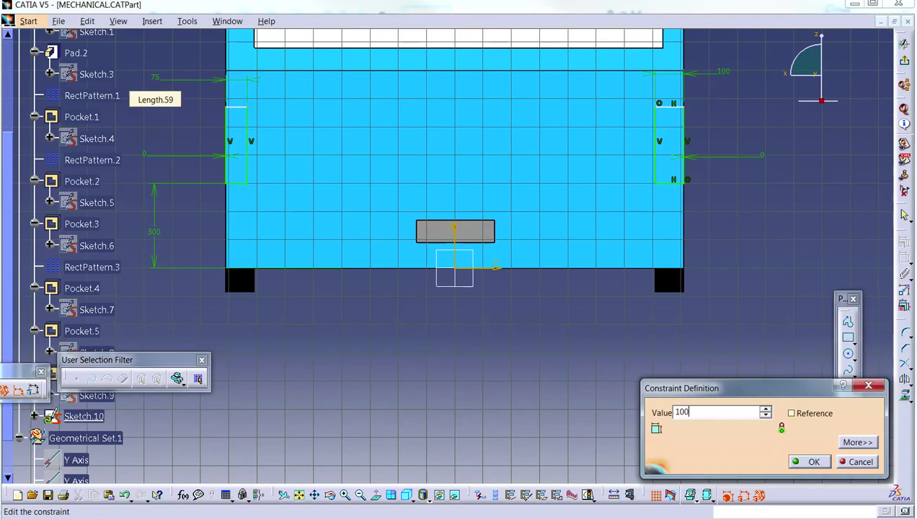
{"action": "key", "text": "Return"}
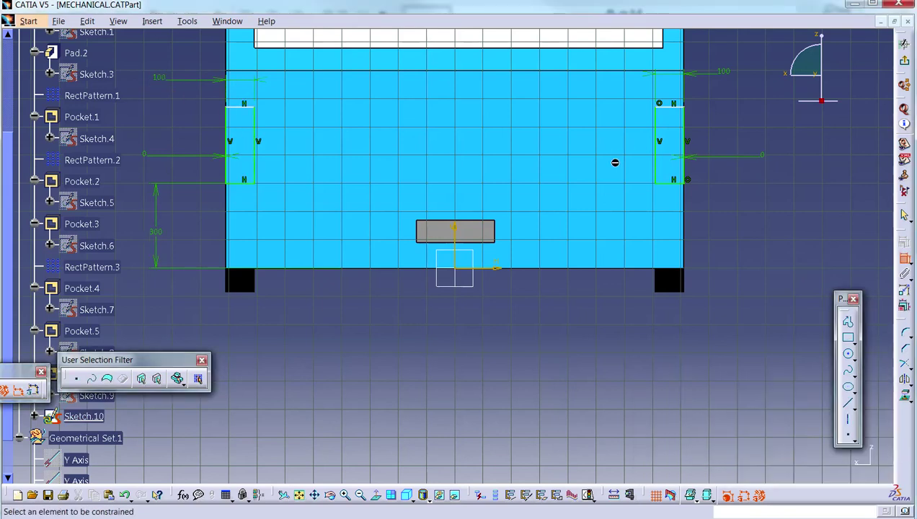
Step: Finish the sketch and cut both upright rectangles into the rear face as a pocket
{"action": "left_click", "coordinate": [904, 60]}
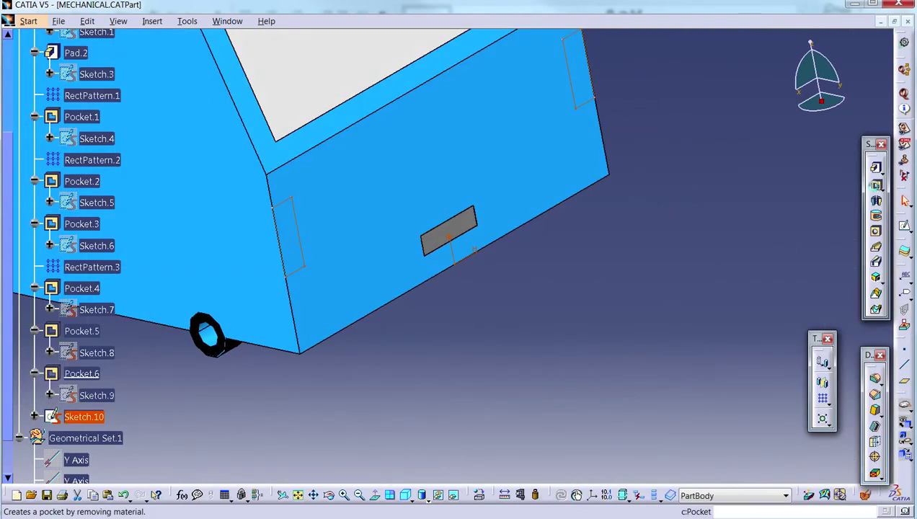
{"action": "left_click", "coordinate": [875, 183]}
{"action": "left_click", "coordinate": [736, 467]}
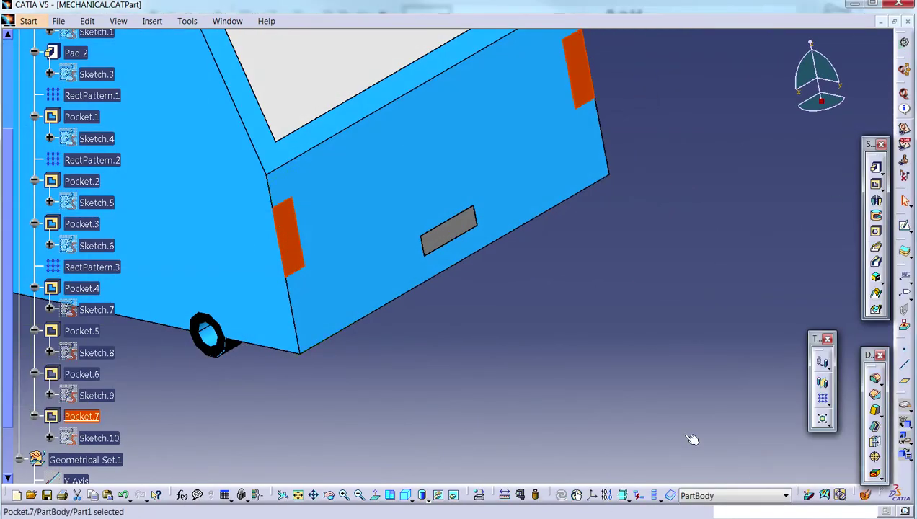
Step: Change the fill colour of the two-rectangle rear pocket to red
{"action": "right_click", "coordinate": [288, 227]}
{"action": "left_click", "coordinate": [327, 276]}
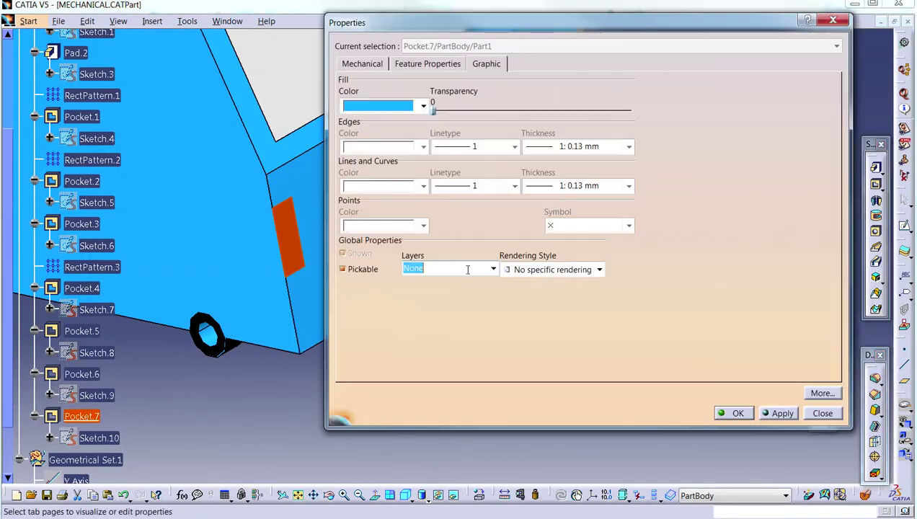
{"action": "left_click", "coordinate": [407, 104]}
{"action": "left_click", "coordinate": [403, 217]}
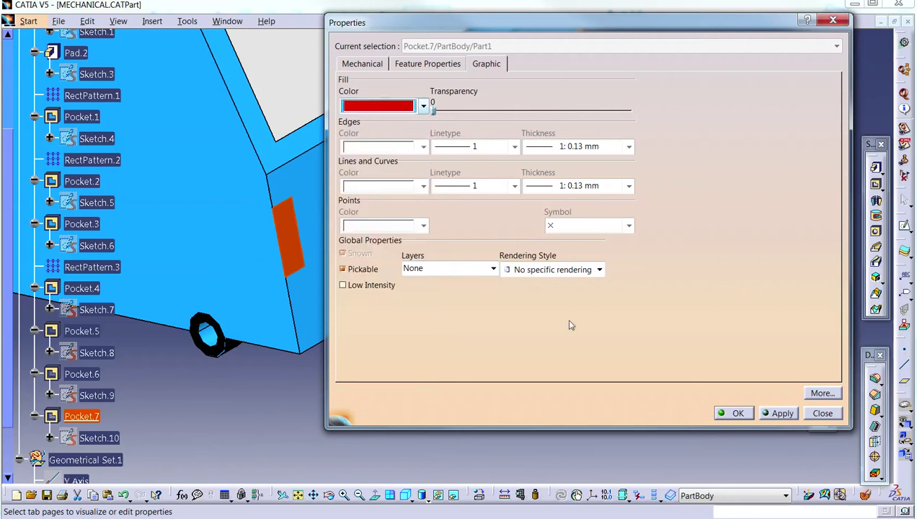
{"action": "left_click", "coordinate": [733, 417]}
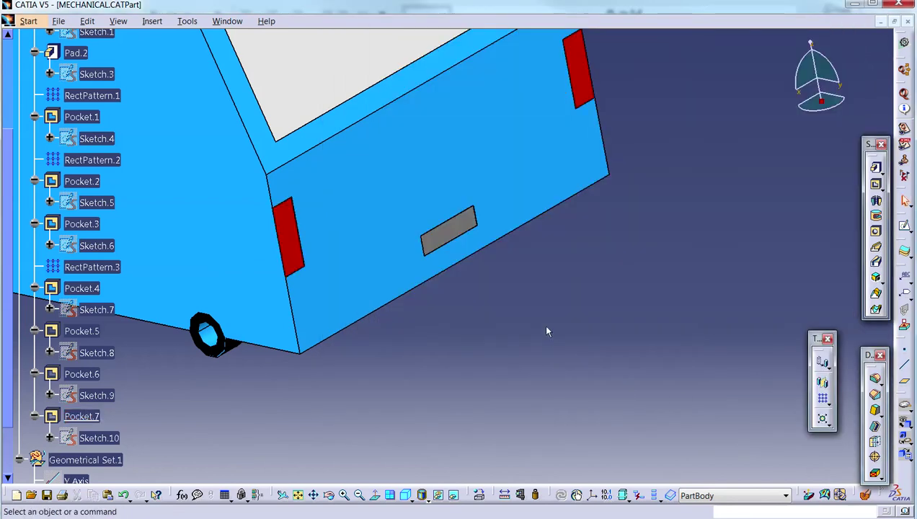
Step: Start a new sketch on the car body's flat side face, the one with the two near wheels
{"action": "mouse_move", "coordinate": [354, 213]}
{"action": "middle_mouse_down"}
{"action": "mouse_move", "coordinate": [343, 210]}
{"action": "mouse_move", "coordinate": [360, 230]}
{"action": "middle_mouse_up"}
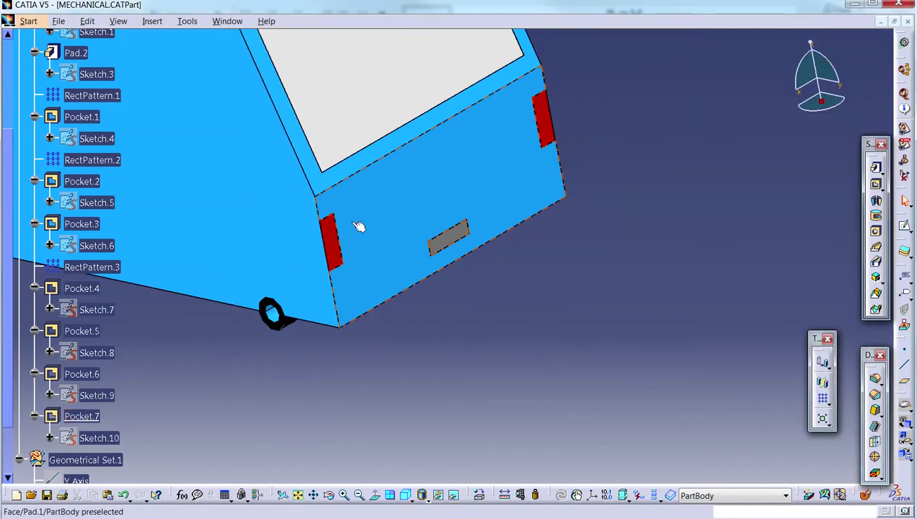
{"action": "left_click", "coordinate": [328, 284]}
{"action": "middle_click_drag", "start_coordinate": [462, 234], "coordinate": [379, 224]}
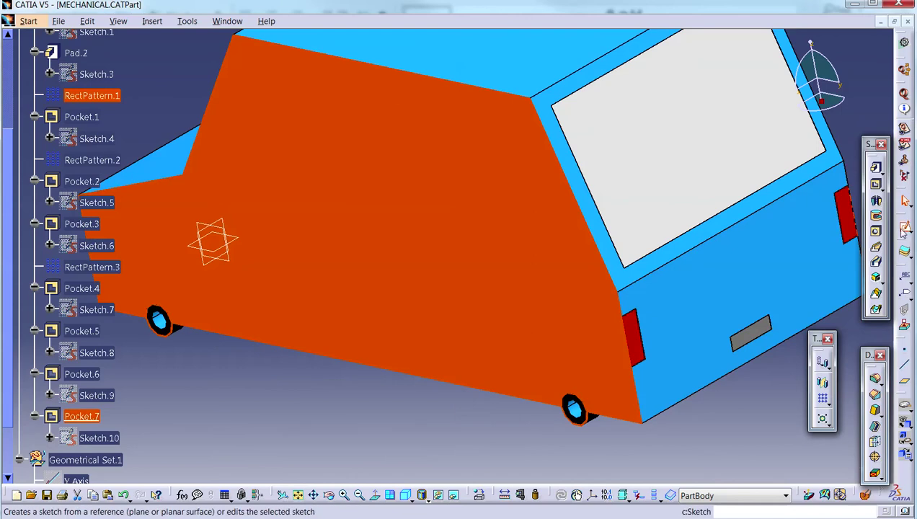
{"action": "left_click", "coordinate": [903, 226]}
{"action": "middle_click_drag", "start_coordinate": [527, 214], "coordinate": [653, 219]}
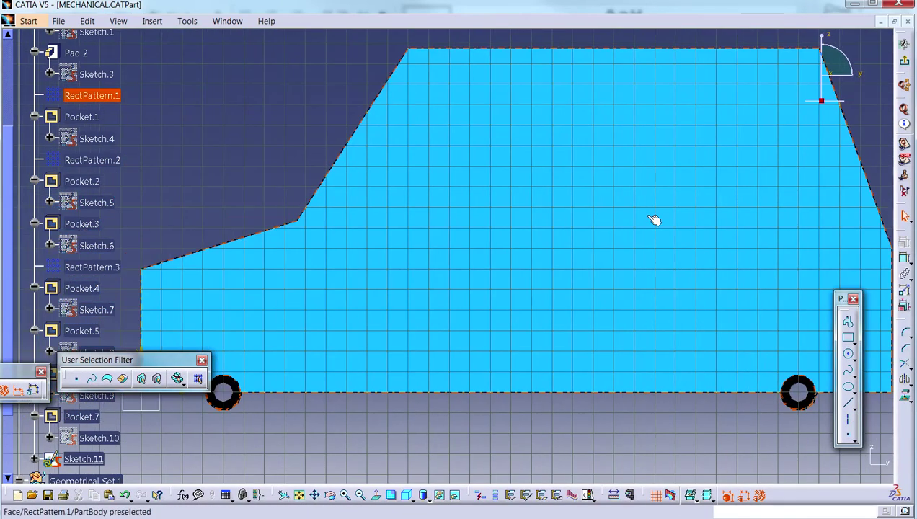
{"action": "mouse_move", "coordinate": [555, 209]}
{"action": "middle_mouse_down"}
{"action": "mouse_move", "coordinate": [649, 227]}
{"action": "mouse_move", "coordinate": [663, 215]}
{"action": "middle_mouse_up"}
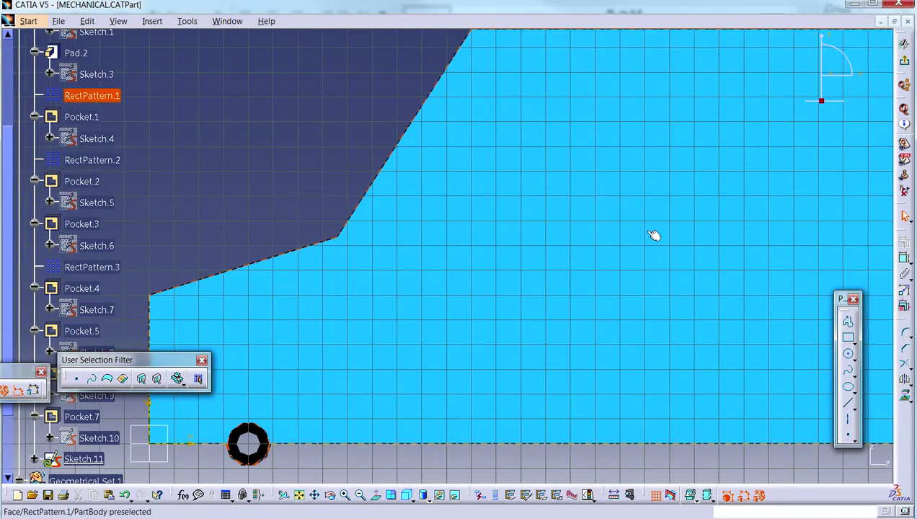
Step: Sketch a closed four-sided front window outline with horizontal top and bottom, vertical rear edge, and slanted front edge about 775 mm long at 59°
{"action": "left_click", "coordinate": [847, 322]}
{"action": "mouse_move", "coordinate": [537, 205]}
{"action": "middle_mouse_down"}
{"action": "mouse_move", "coordinate": [511, 199]}
{"action": "mouse_move", "coordinate": [466, 246]}
{"action": "mouse_move", "coordinate": [382, 270]}
{"action": "middle_mouse_up"}
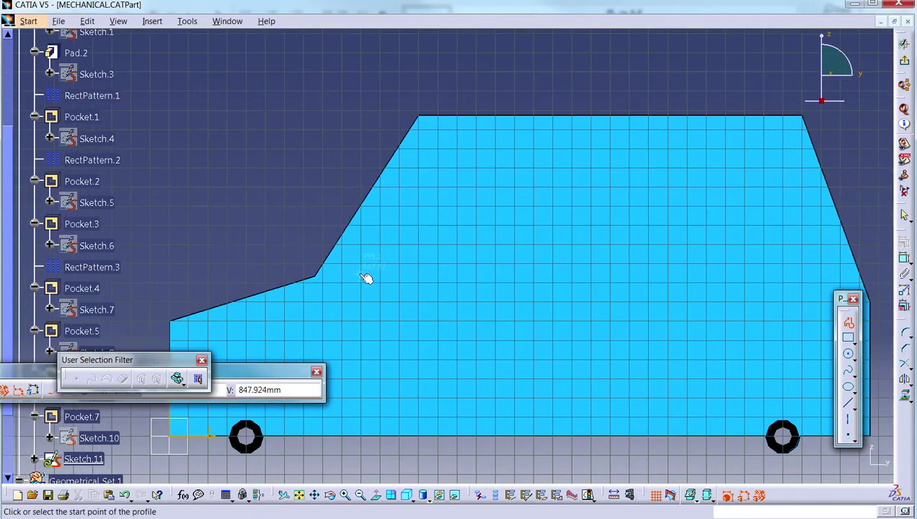
{"action": "left_click", "coordinate": [361, 273]}
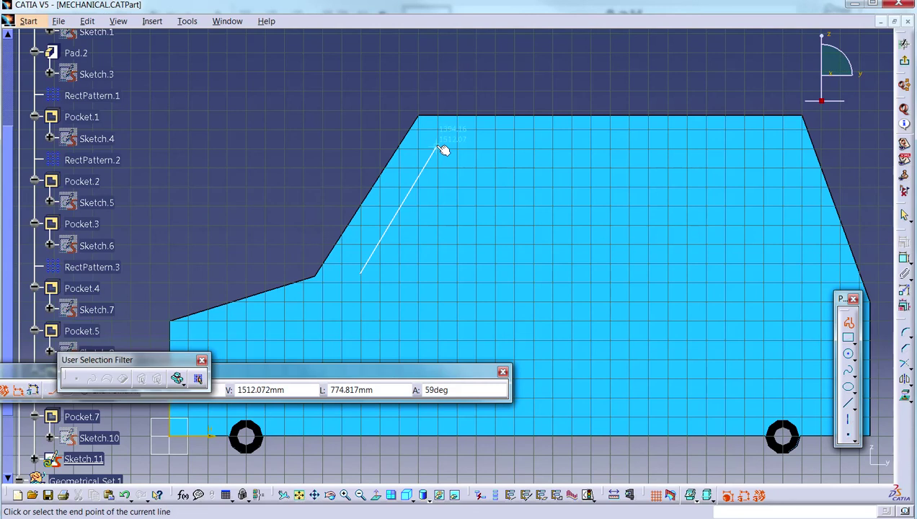
{"action": "left_click", "coordinate": [436, 146]}
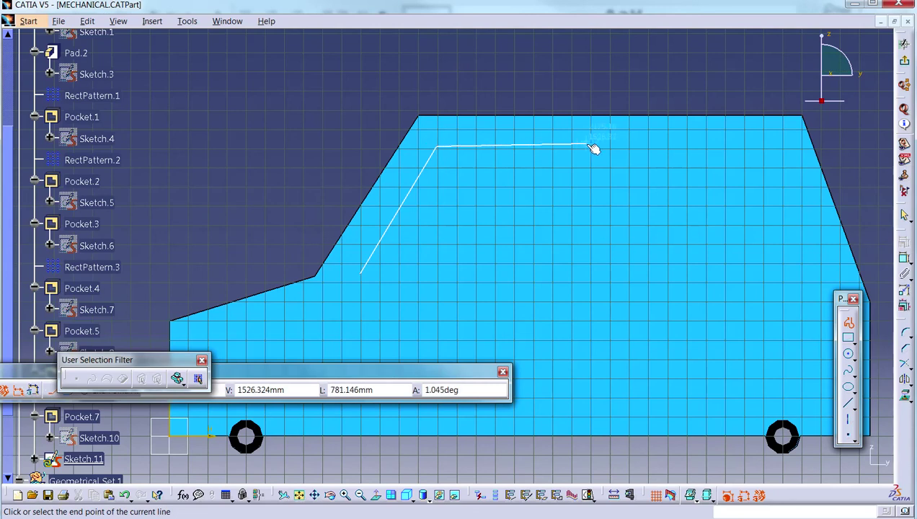
{"action": "left_click", "coordinate": [591, 148]}
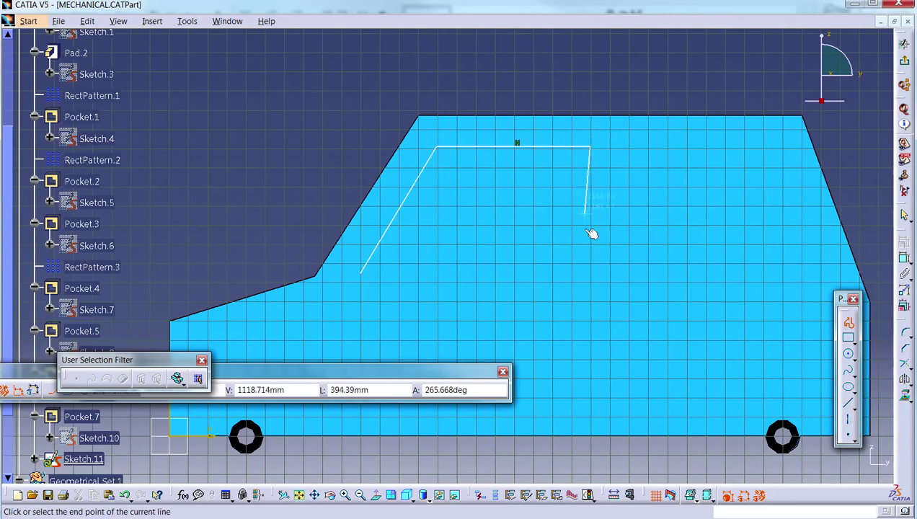
{"action": "left_click", "coordinate": [591, 274]}
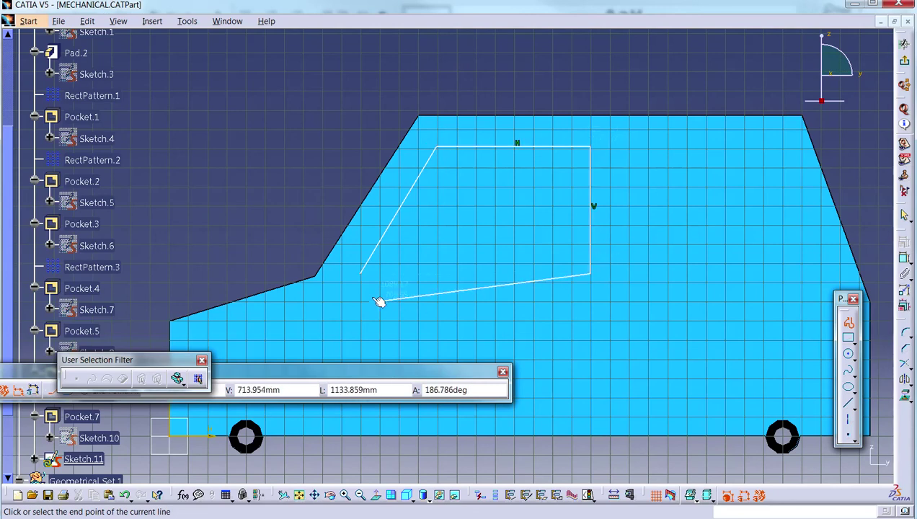
{"action": "double_click", "coordinate": [361, 274]}
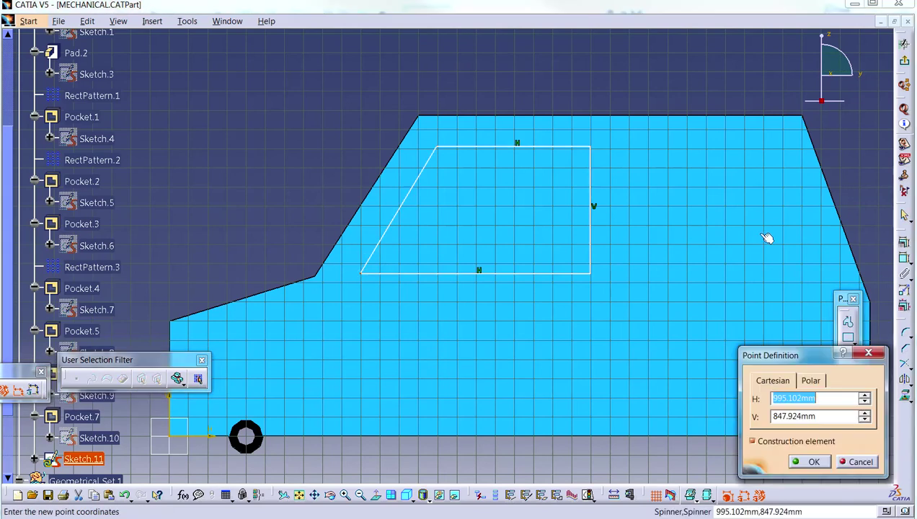
{"action": "left_click", "coordinate": [815, 461]}
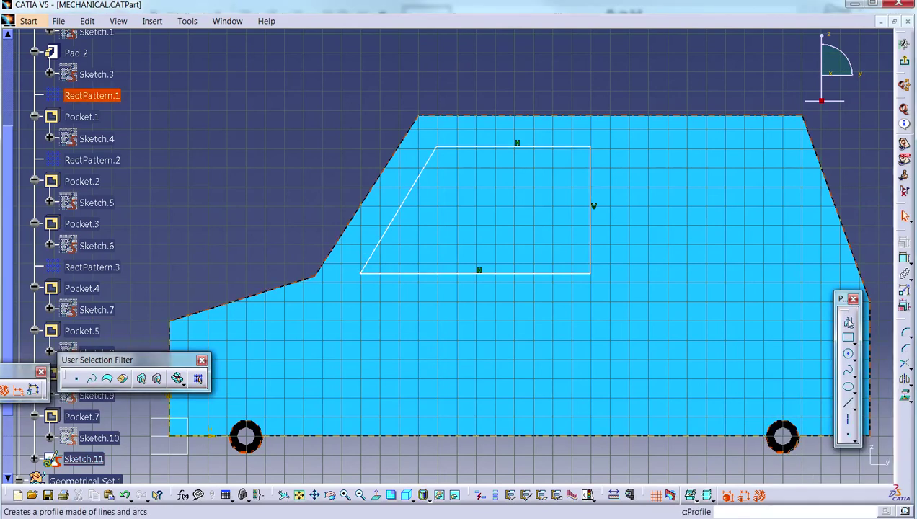
Step: Sketch a closed rear window outline level with the front one, about 664 mm high, with a vertical front edge and slanted rear edge
{"action": "left_click", "coordinate": [847, 322]}
{"action": "left_click", "coordinate": [629, 142]}
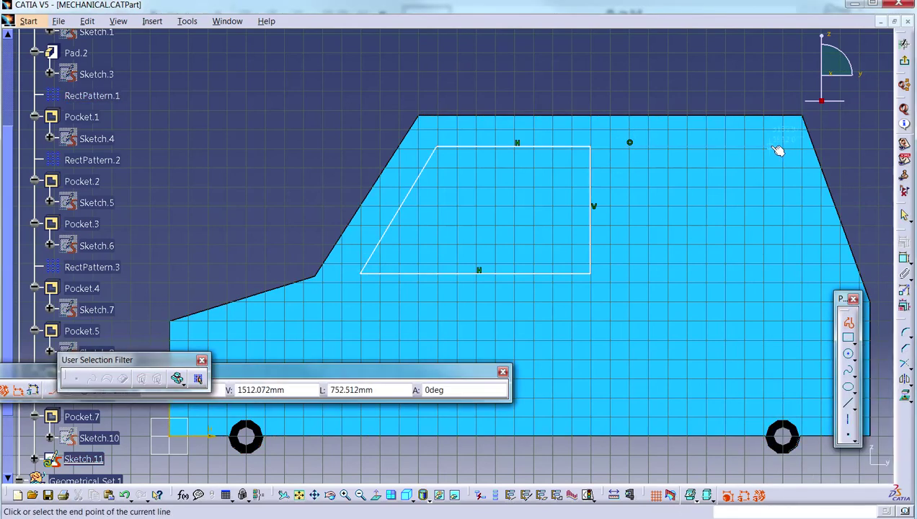
{"action": "left_click", "coordinate": [782, 148]}
{"action": "middle_click_drag", "start_coordinate": [788, 152], "coordinate": [671, 141]}
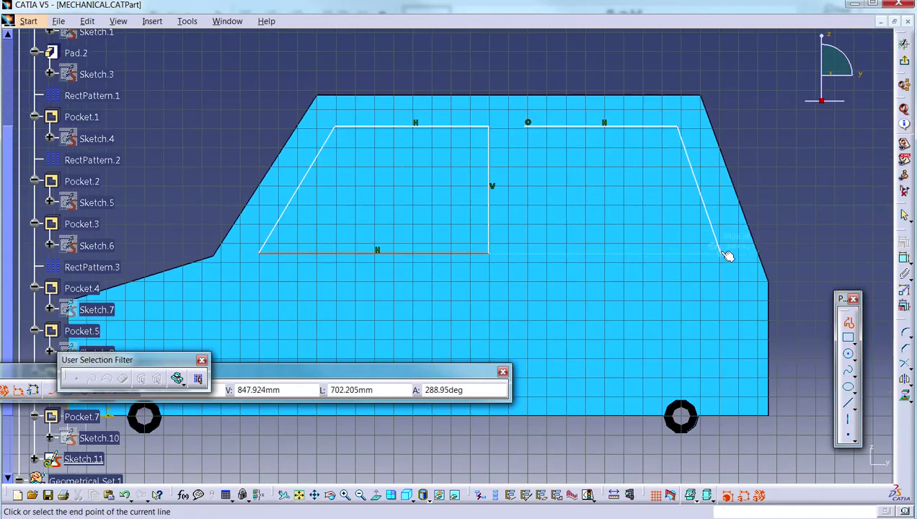
{"action": "left_click", "coordinate": [729, 251]}
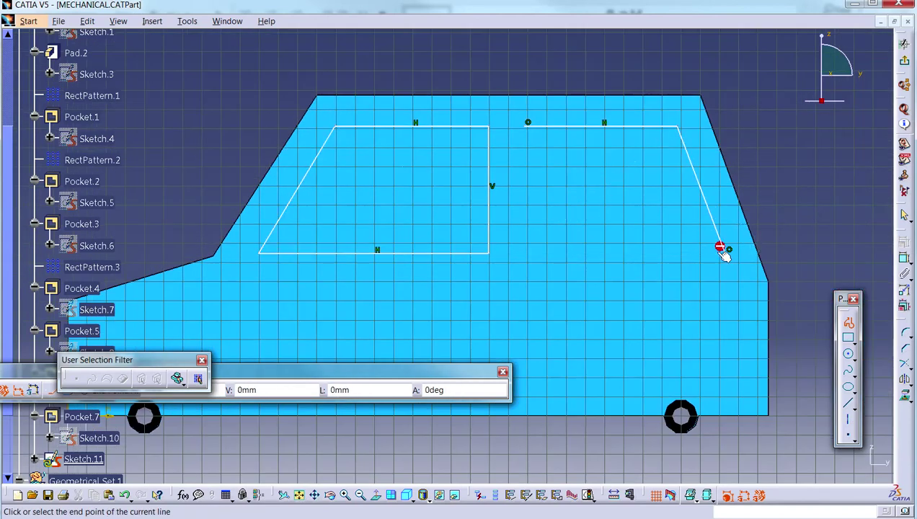
{"action": "left_click", "coordinate": [525, 253]}
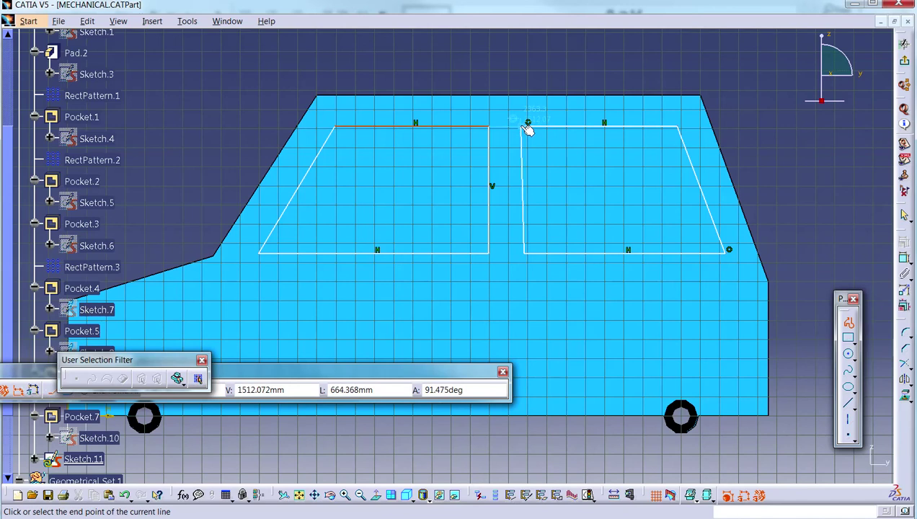
{"action": "left_click", "coordinate": [528, 123]}
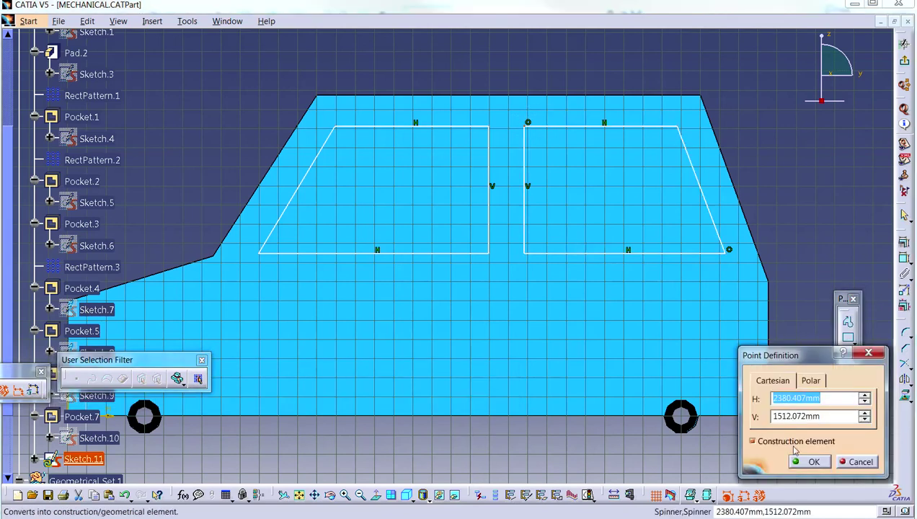
{"action": "left_click", "coordinate": [812, 462]}
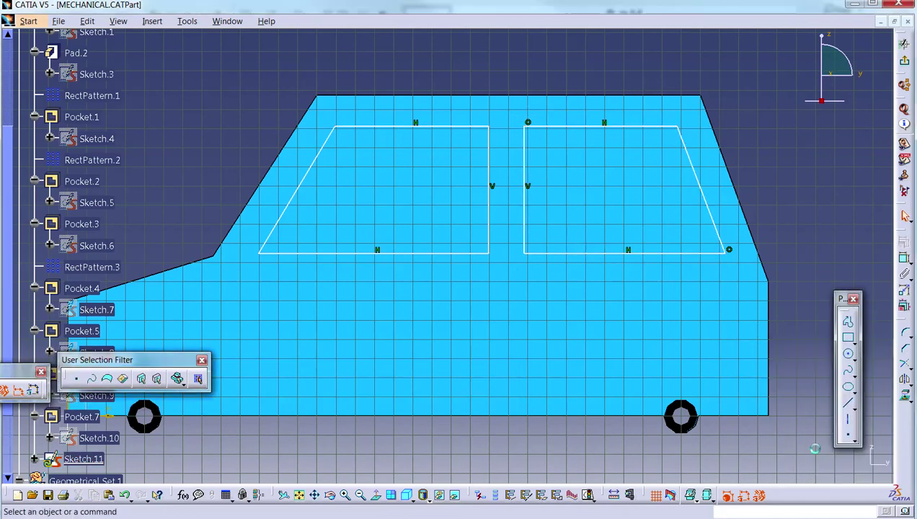
Step: Finish the sketch and cut both side window outlines into the body as a 1 mm deep pocket
{"action": "left_click", "coordinate": [904, 60]}
{"action": "left_click", "coordinate": [875, 185]}
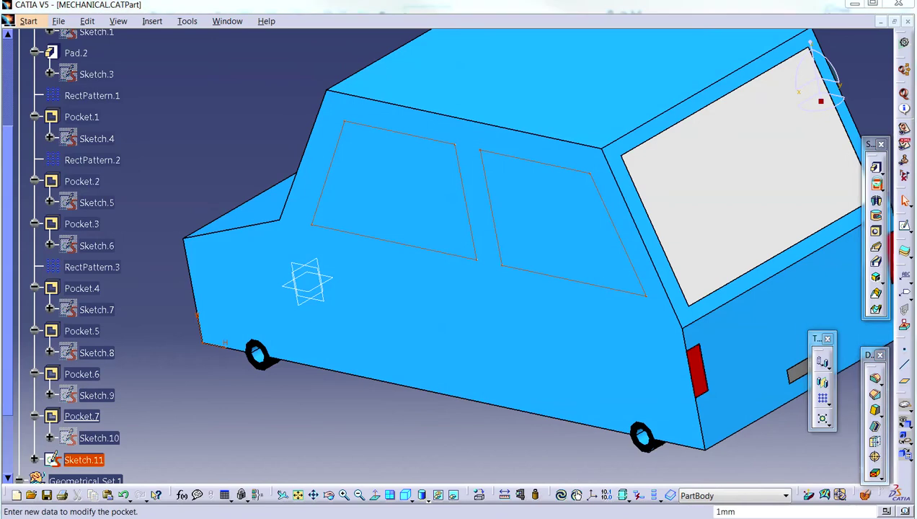
{"action": "left_click", "coordinate": [753, 462]}
Step: Change the fill colour of the side window pocket to light grey
{"action": "right_click", "coordinate": [595, 263]}
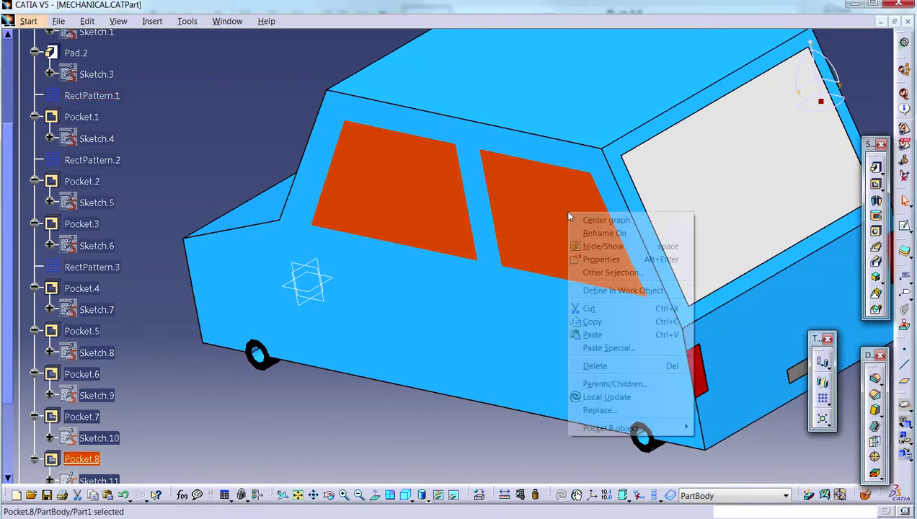
{"action": "left_click", "coordinate": [601, 259]}
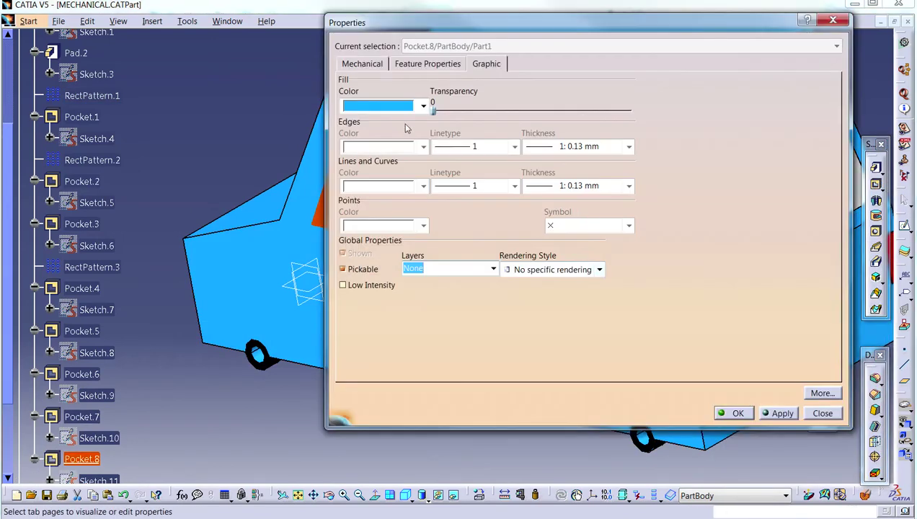
{"action": "left_click", "coordinate": [407, 106]}
{"action": "left_click", "coordinate": [405, 175]}
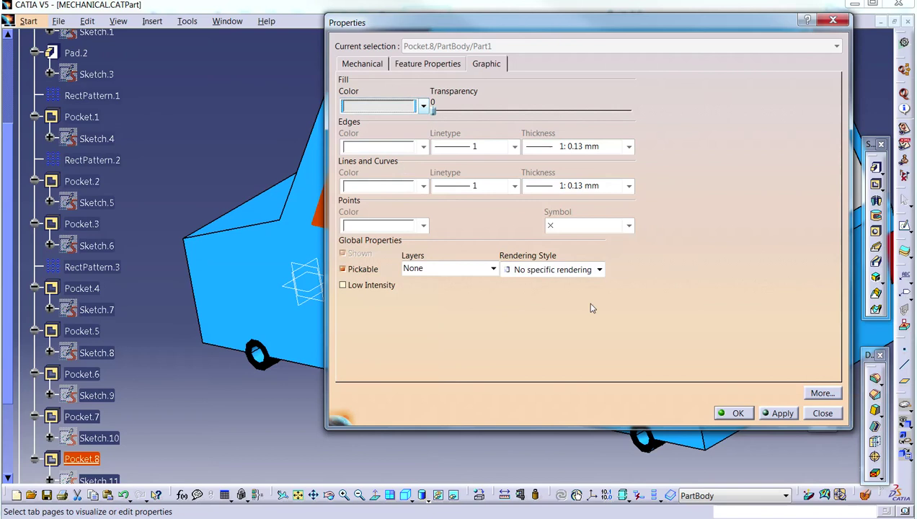
{"action": "left_click", "coordinate": [733, 414]}
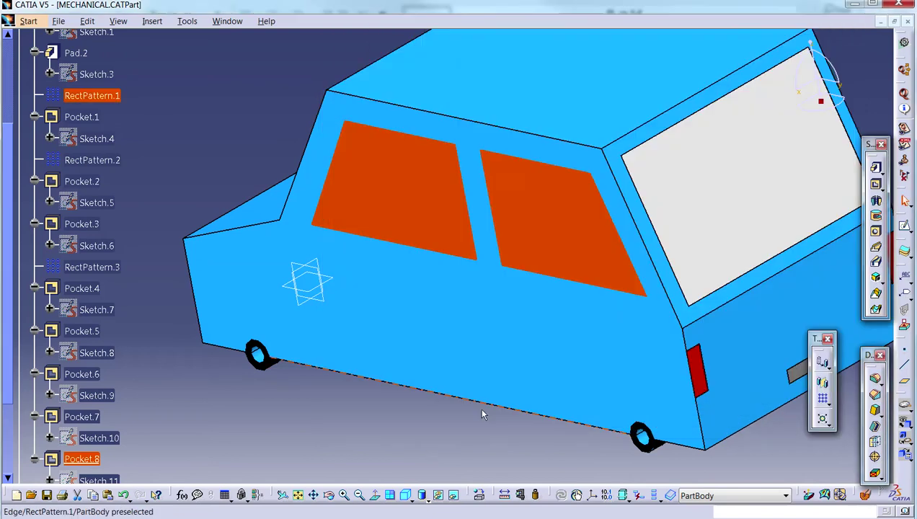
Step: Set up a two-instance rectangular pattern of the side window pocket along the X Axis, with the direction reversed towards the opposite side
{"action": "left_click", "coordinate": [822, 398]}
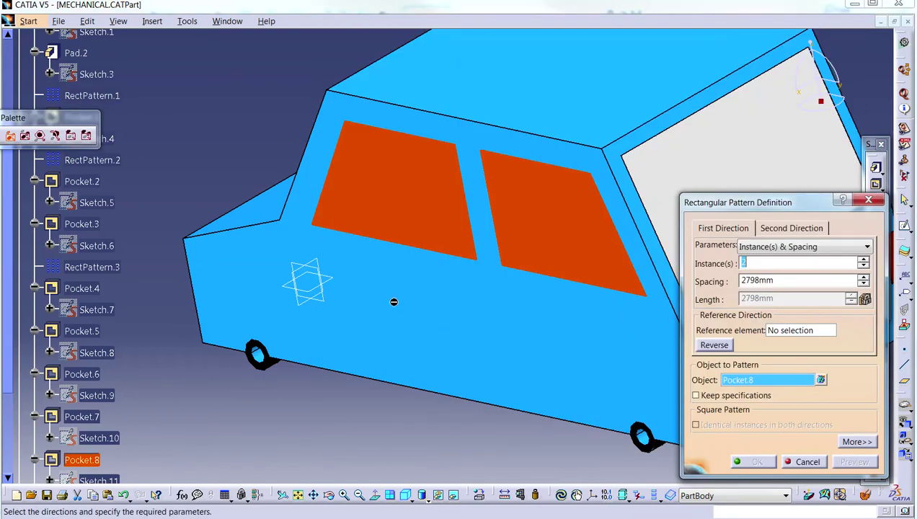
{"action": "middle_click_drag", "start_coordinate": [462, 301], "coordinate": [463, 249]}
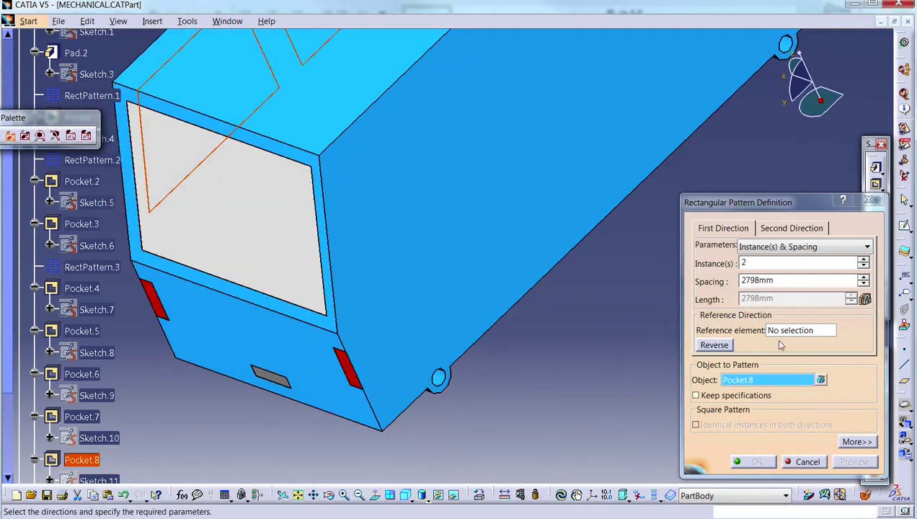
{"action": "left_click", "coordinate": [784, 332]}
{"action": "right_click", "coordinate": [784, 332]}
{"action": "left_click", "coordinate": [787, 349]}
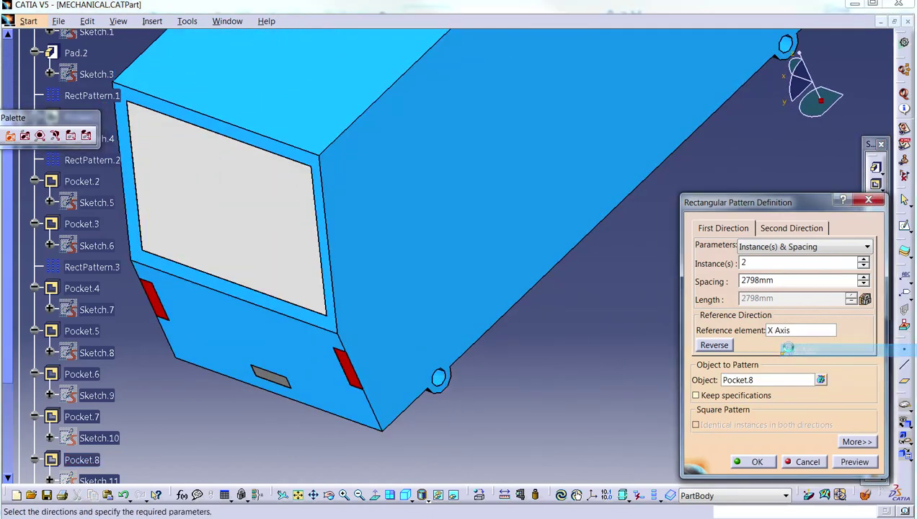
{"action": "left_click", "coordinate": [713, 346]}
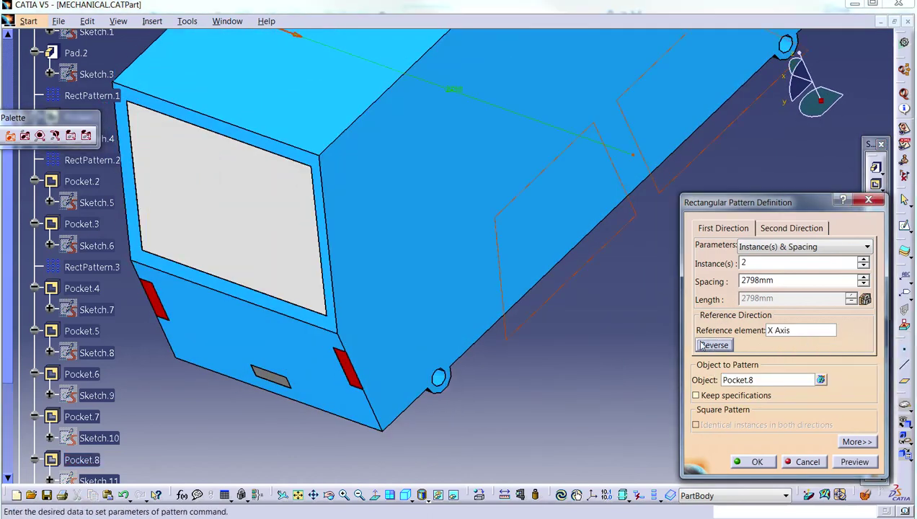
Step: Set the window pattern's spacing to 1620 mm and create the pattern
{"action": "double_click", "coordinate": [761, 282]}
{"action": "type", "text": "1620"}
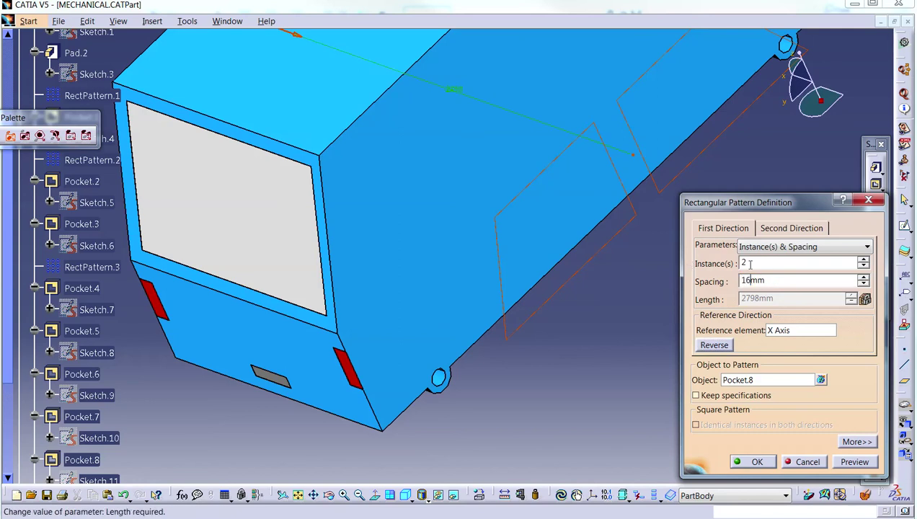
{"action": "key", "text": "Return"}
{"action": "left_click", "coordinate": [744, 229]}
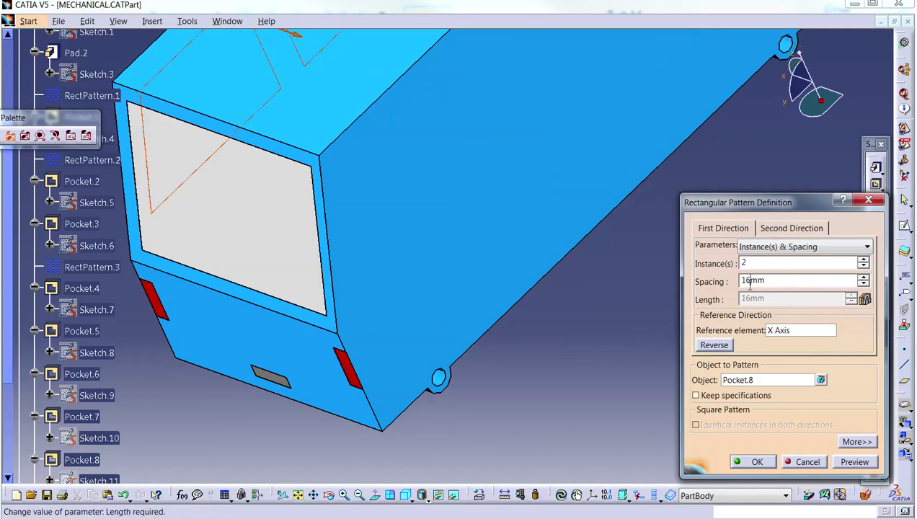
{"action": "left_click", "coordinate": [851, 465]}
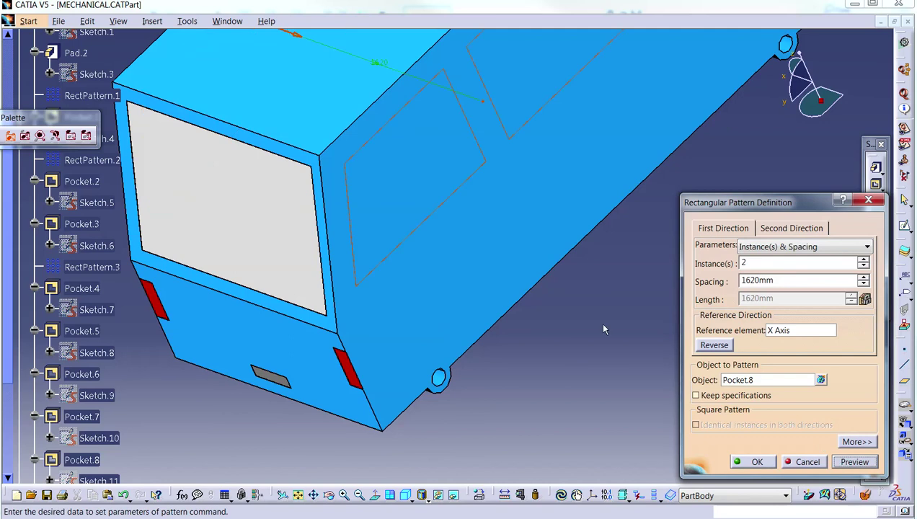
{"action": "left_click", "coordinate": [756, 464]}
{"action": "left_click", "coordinate": [631, 395]}
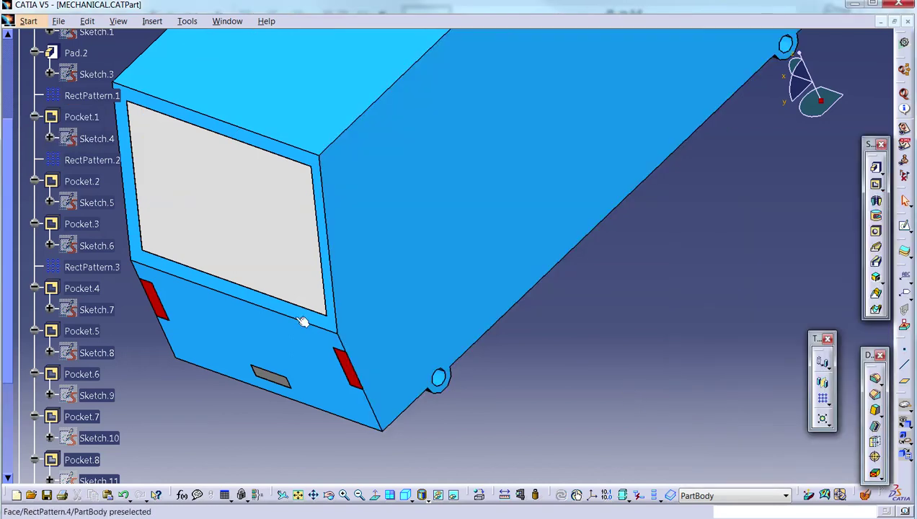
Step: Edit the side window pattern and set its spacing to 1621 mm
{"action": "scroll", "coordinate": [95, 159], "scroll_direction": "down", "scroll_amount": 6}
{"action": "double_click", "coordinate": [93, 139]}
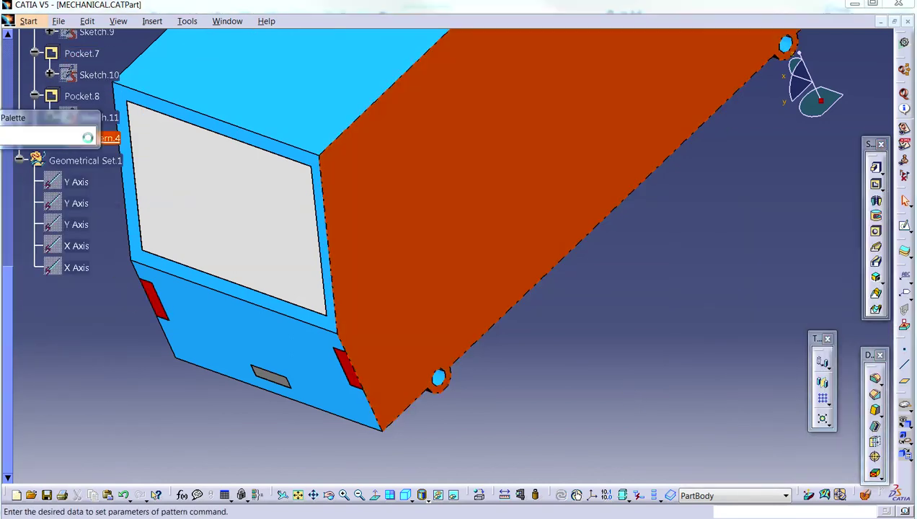
{"action": "middle_click_drag", "start_coordinate": [293, 193], "coordinate": [420, 297]}
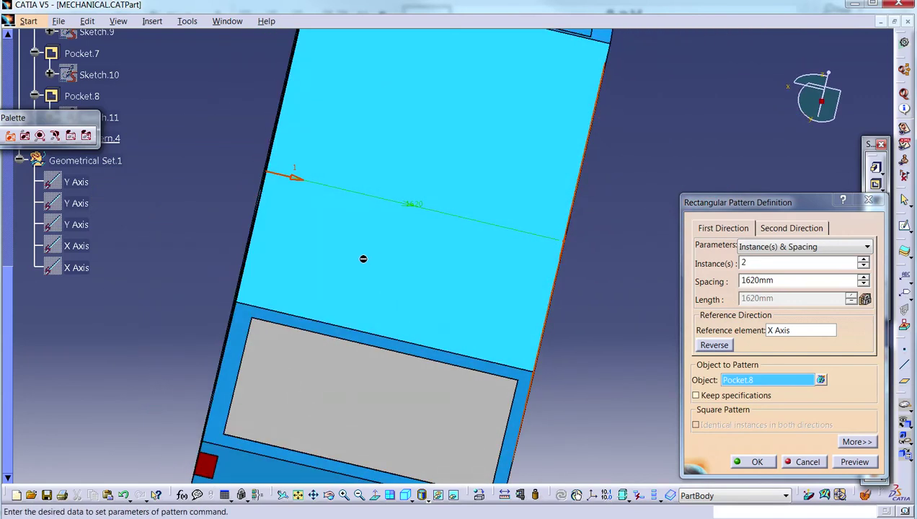
{"action": "left_click", "coordinate": [863, 277]}
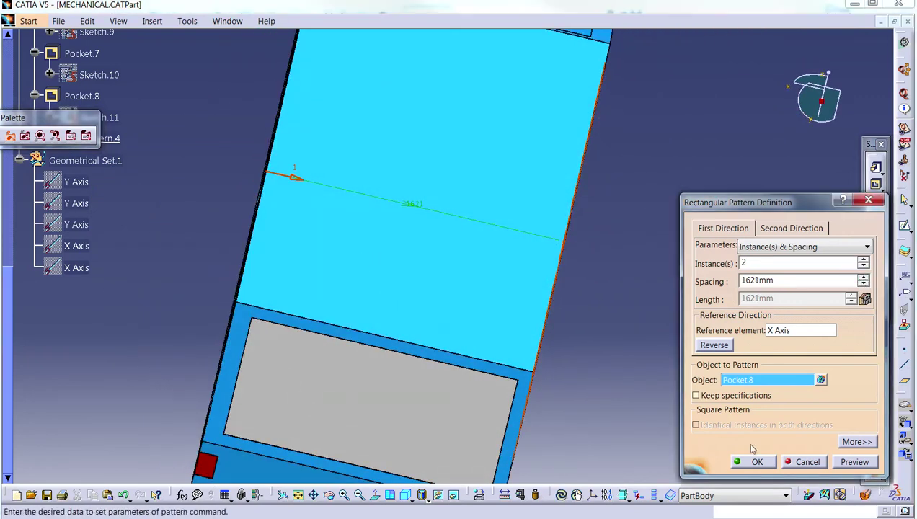
{"action": "middle_click_drag", "start_coordinate": [537, 377], "coordinate": [428, 282]}
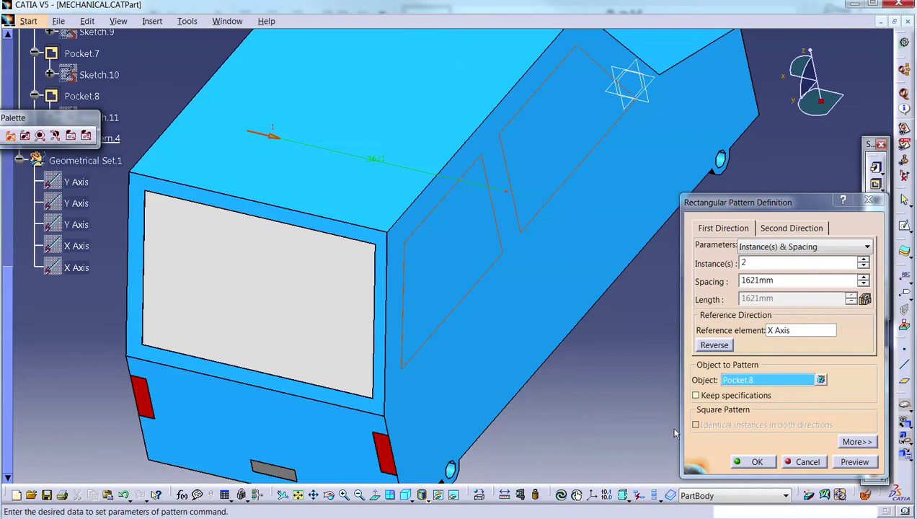
{"action": "left_click", "coordinate": [743, 461]}
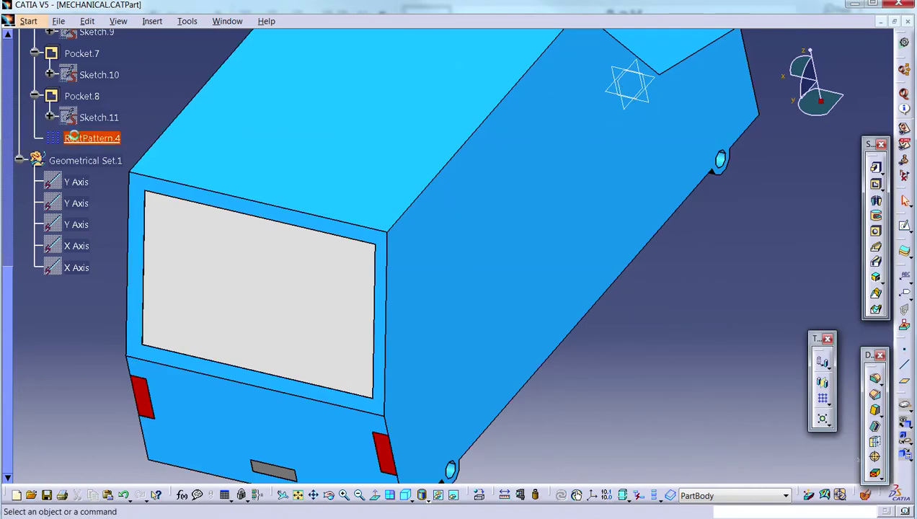
Step: Edit the side window pattern again and set its spacing to 1619 mm
{"action": "double_click", "coordinate": [91, 138]}
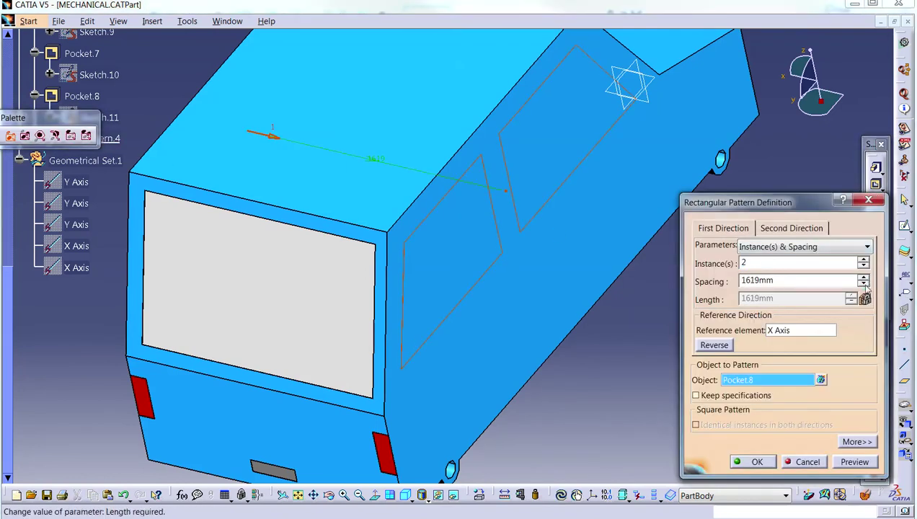
{"action": "left_click", "coordinate": [755, 461]}
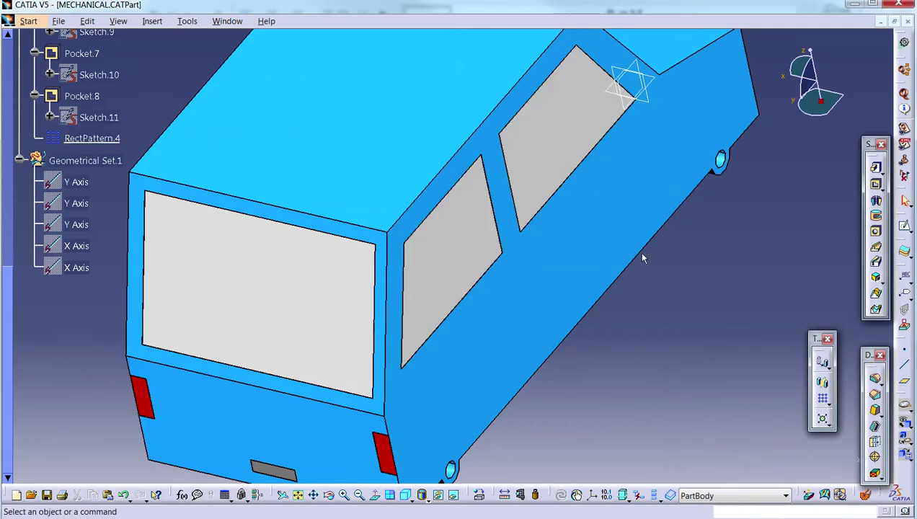
Step: Change the fill colour of the windscreen pocket's face to light grey
{"action": "middle_click_drag", "start_coordinate": [631, 212], "coordinate": [502, 259]}
{"action": "right_click", "coordinate": [502, 259]}
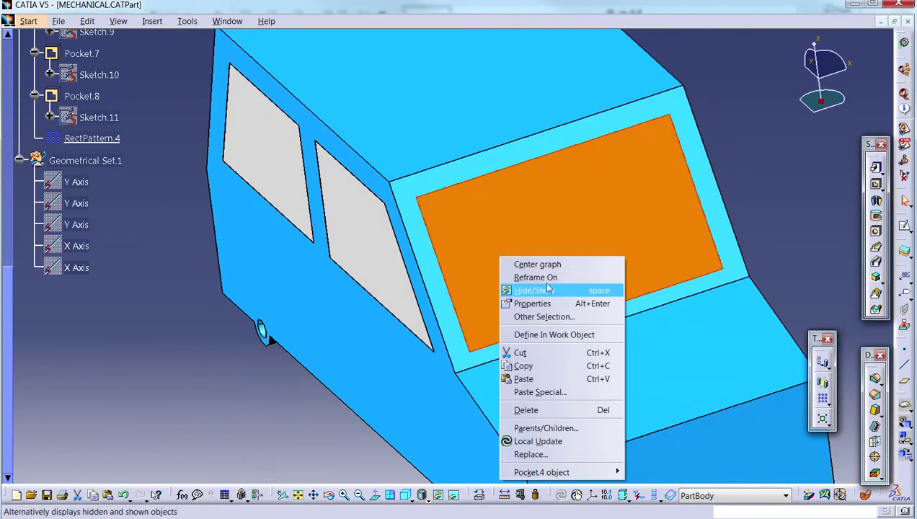
{"action": "left_click", "coordinate": [533, 304]}
{"action": "left_click", "coordinate": [402, 106]}
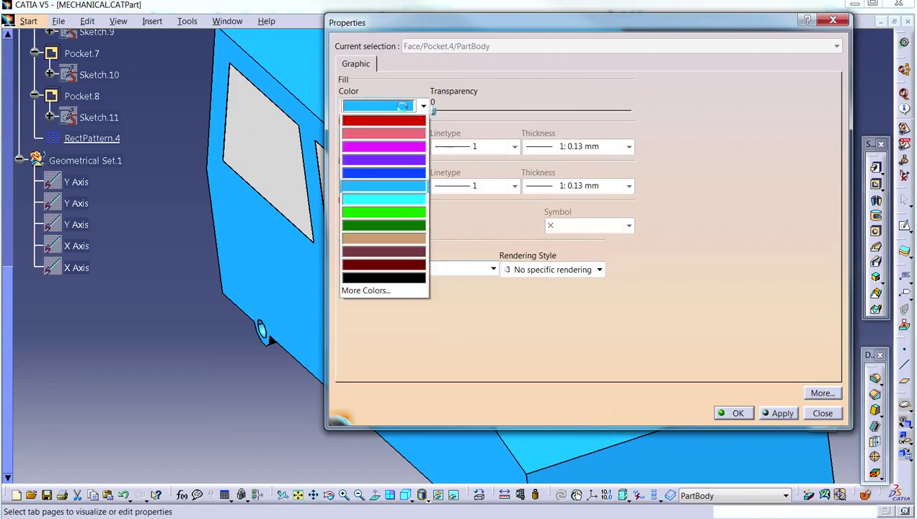
{"action": "left_click", "coordinate": [387, 171]}
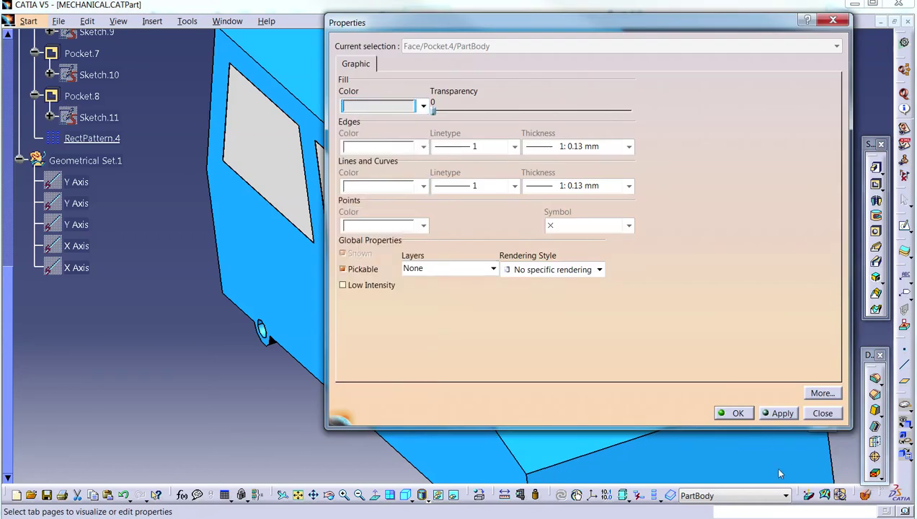
{"action": "left_click", "coordinate": [738, 413]}
Step: Open a sketch on the car's front face and draw an upright headlight rectangle just inside the face's left edge
{"action": "mouse_move", "coordinate": [553, 297]}
{"action": "middle_mouse_down"}
{"action": "mouse_move", "coordinate": [399, 207]}
{"action": "mouse_move", "coordinate": [425, 233]}
{"action": "mouse_move", "coordinate": [422, 263]}
{"action": "middle_mouse_up"}
{"action": "left_click", "coordinate": [421, 264]}
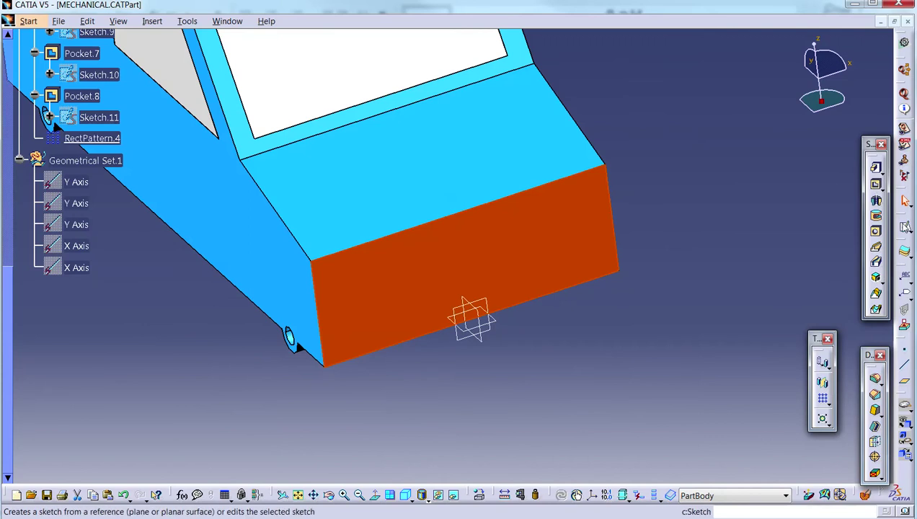
{"action": "left_click", "coordinate": [905, 226]}
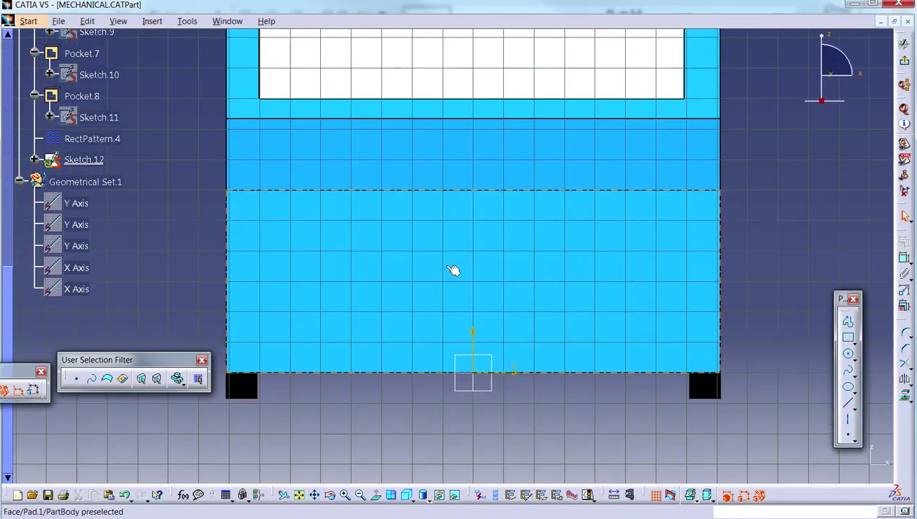
{"action": "left_click", "coordinate": [847, 336]}
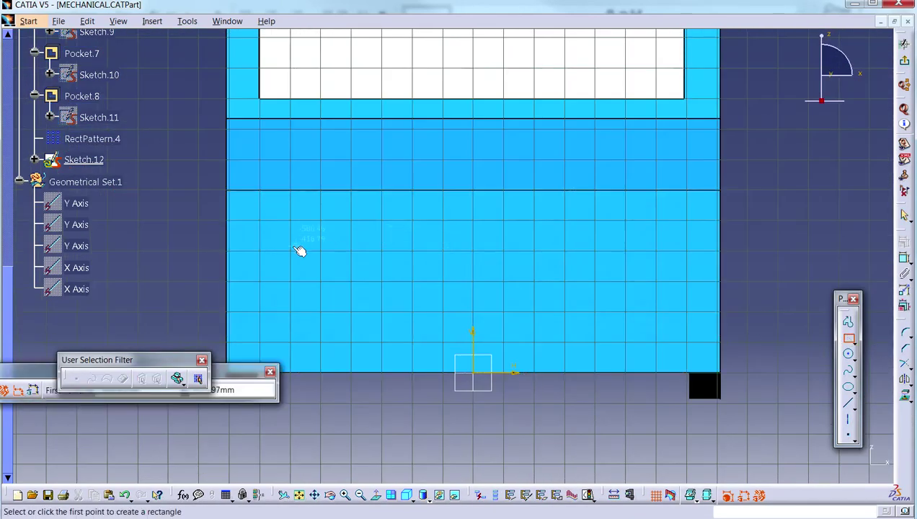
{"action": "key", "text": "Escape"}
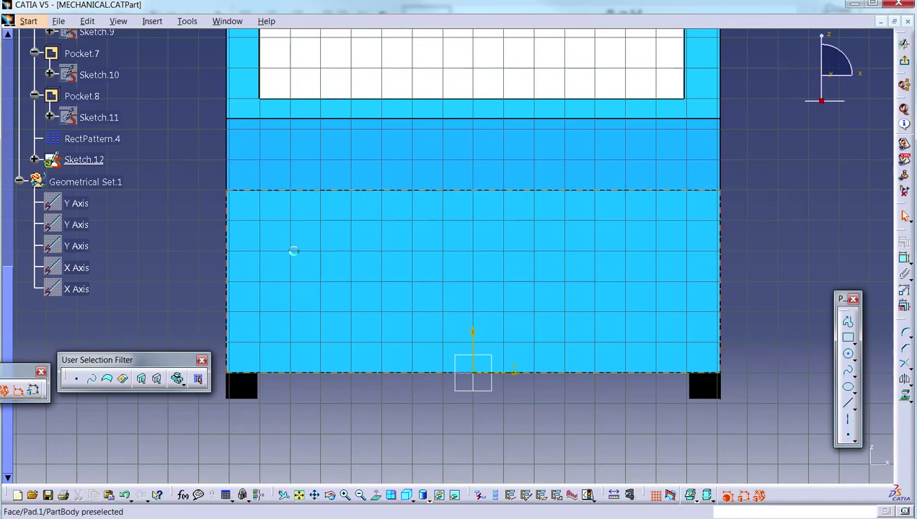
{"action": "left_click", "coordinate": [847, 340]}
{"action": "left_click", "coordinate": [231, 220]}
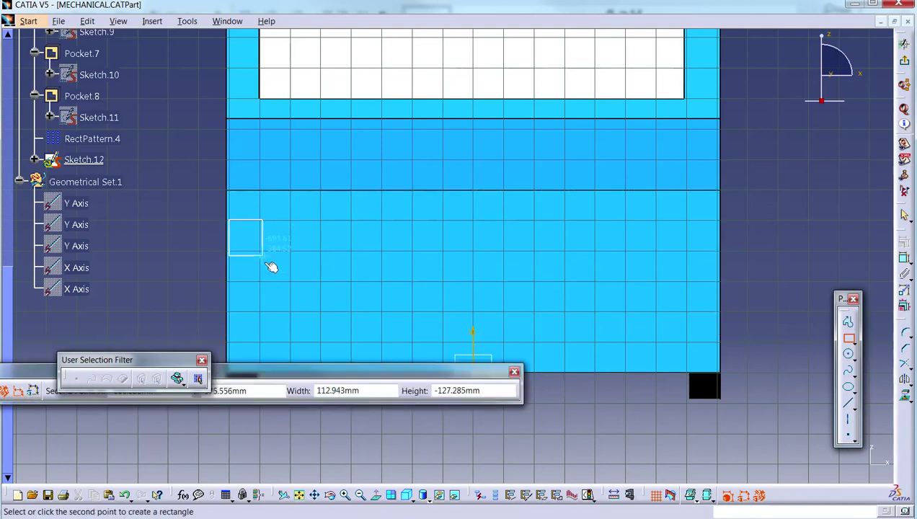
{"action": "left_click", "coordinate": [265, 272]}
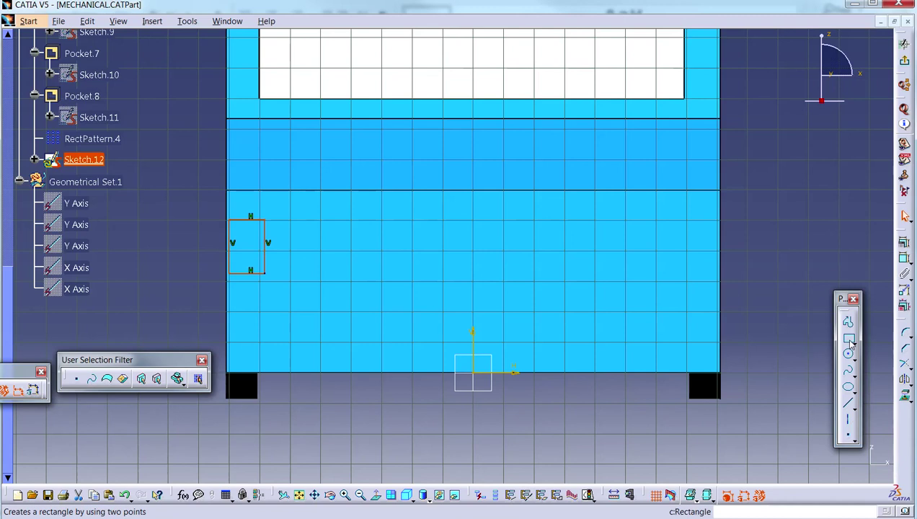
Step: Draw a second headlight rectangle about 77 by 177 mm near the front face's right edge, level with the first one
{"action": "left_click", "coordinate": [849, 340]}
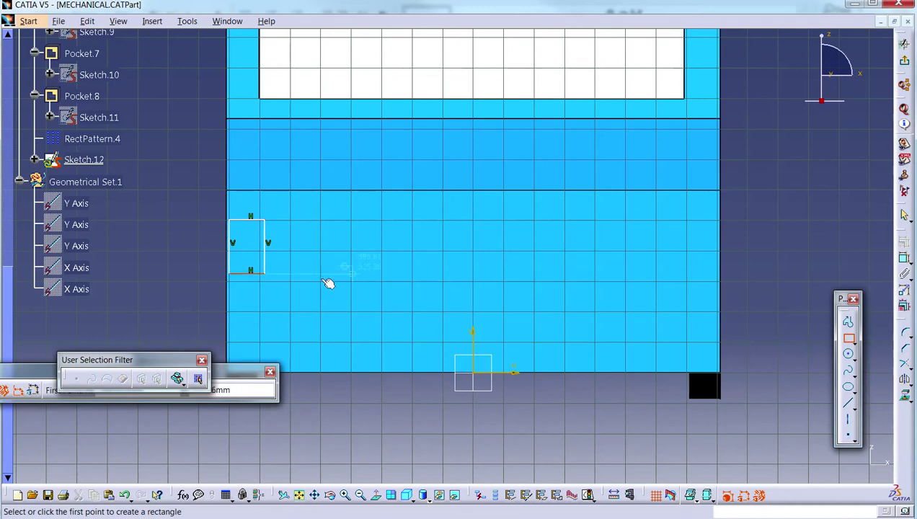
{"action": "left_click", "coordinate": [681, 272]}
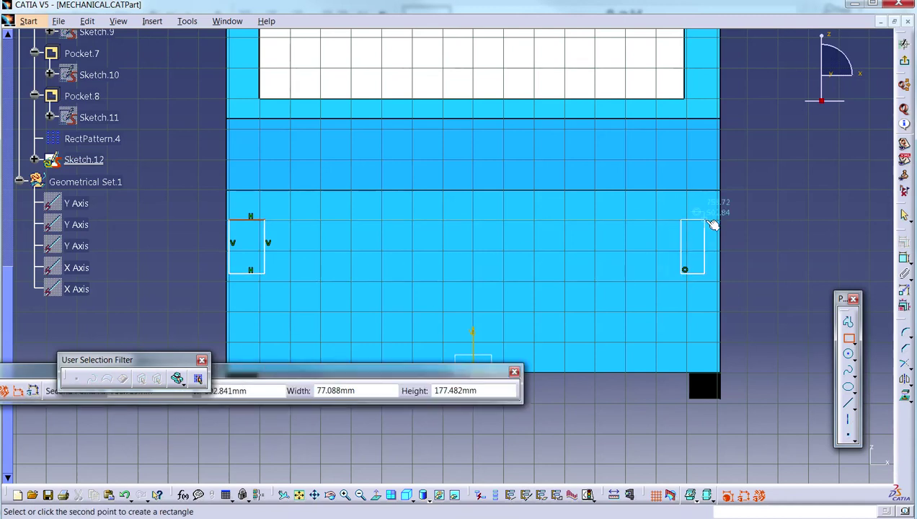
{"action": "left_click", "coordinate": [708, 215]}
{"action": "left_click", "coordinate": [747, 274]}
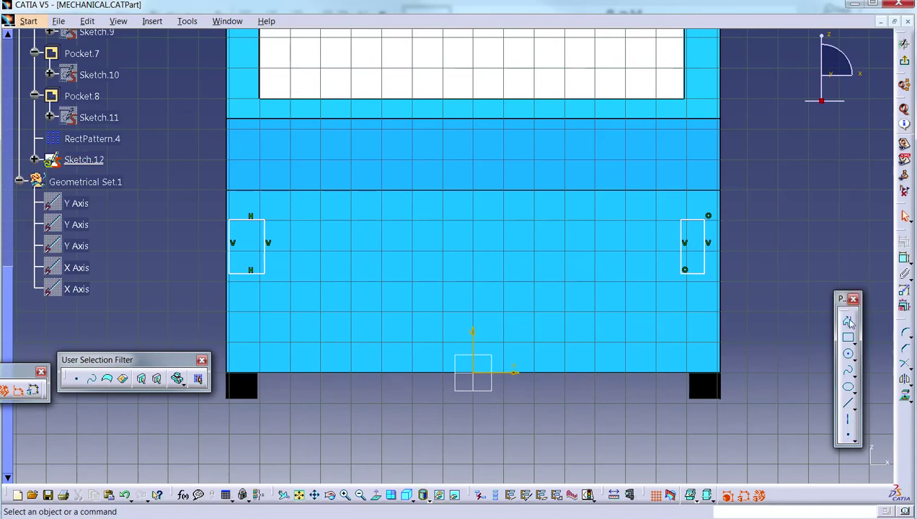
Step: Constrain the right headlight rectangle's outer side to the body's right edge with an offset of 0 mm
{"action": "left_click", "coordinate": [904, 258]}
{"action": "left_click", "coordinate": [705, 259]}
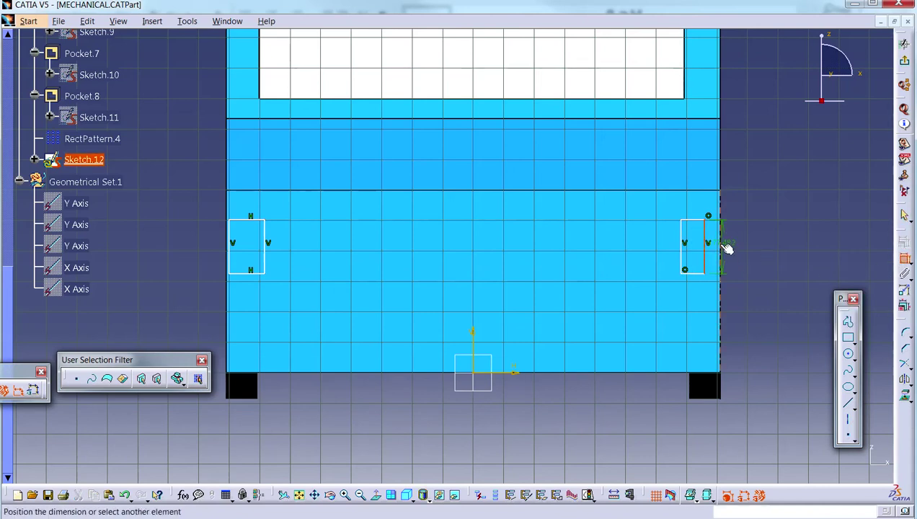
{"action": "left_click", "coordinate": [722, 247]}
{"action": "left_click", "coordinate": [757, 242]}
{"action": "double_click", "coordinate": [761, 242]}
{"action": "type", "text": "0"}
{"action": "key", "text": "Return"}
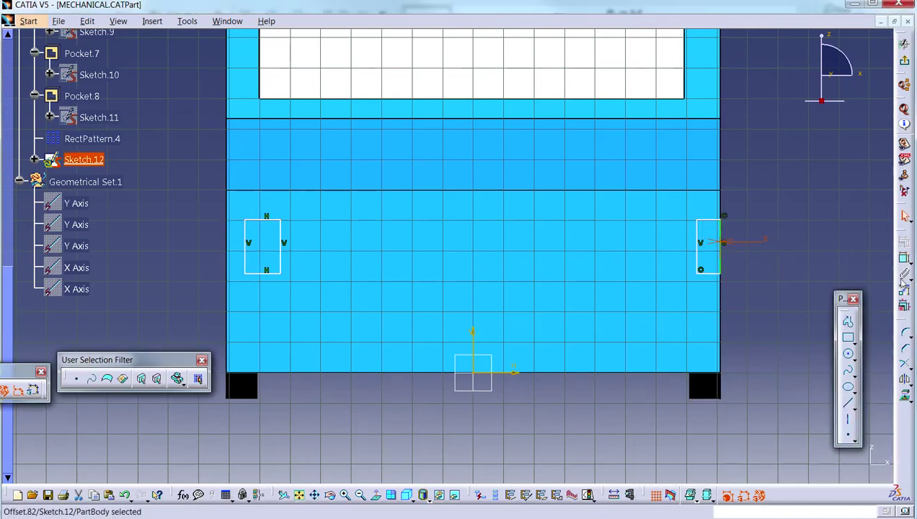
Step: Constrain the left headlight rectangle's outer side to the body's left edge with an offset of 0 mm
{"action": "left_click", "coordinate": [904, 257]}
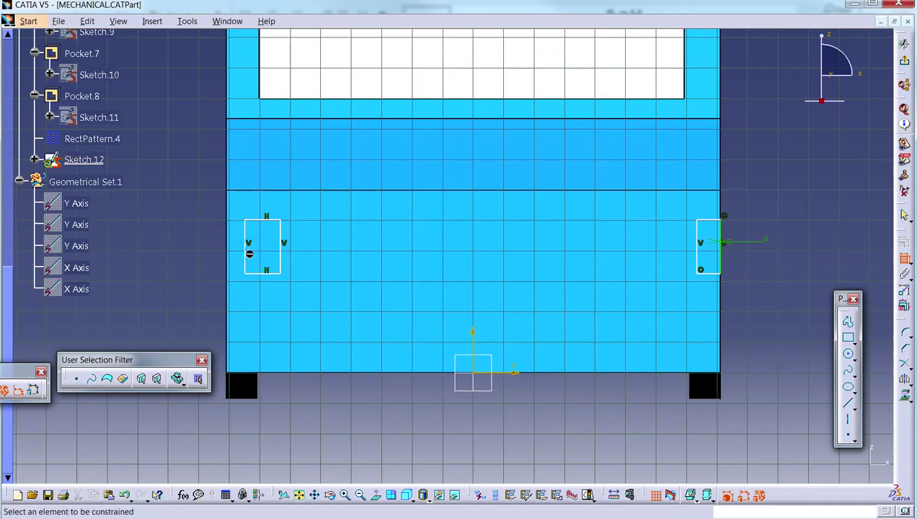
{"action": "left_click", "coordinate": [245, 254]}
{"action": "left_click", "coordinate": [227, 256]}
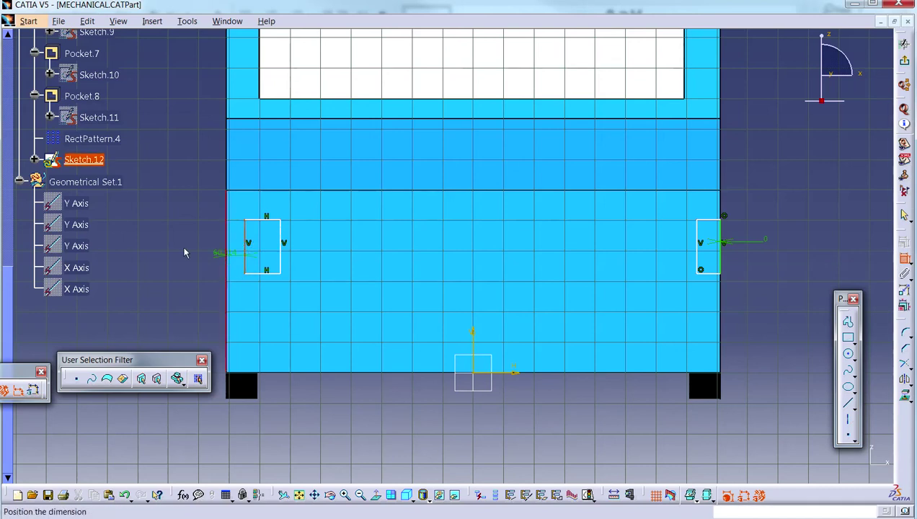
{"action": "left_click", "coordinate": [173, 244]}
{"action": "double_click", "coordinate": [168, 242]}
{"action": "type", "text": "0"}
{"action": "key", "text": "Return"}
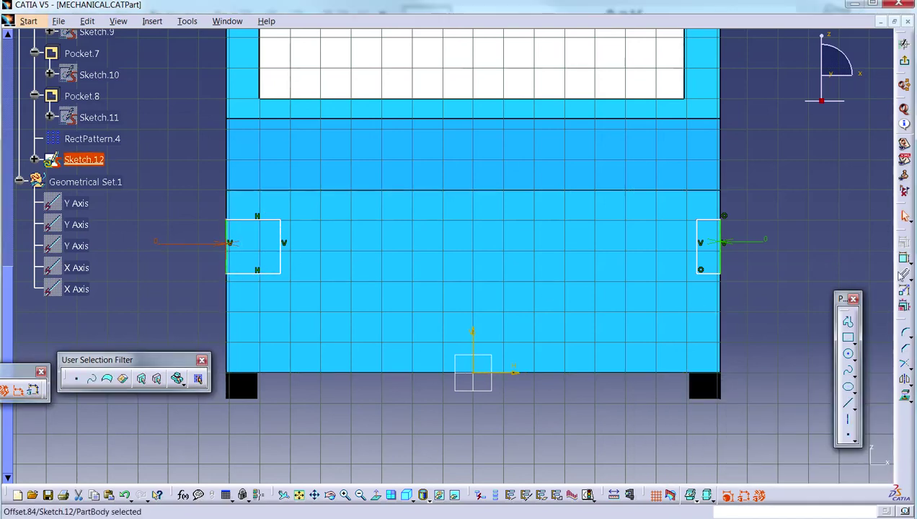
Step: Dimension the right headlight rectangle's lower side 300 mm above the body's bottom edge
{"action": "left_click", "coordinate": [904, 258]}
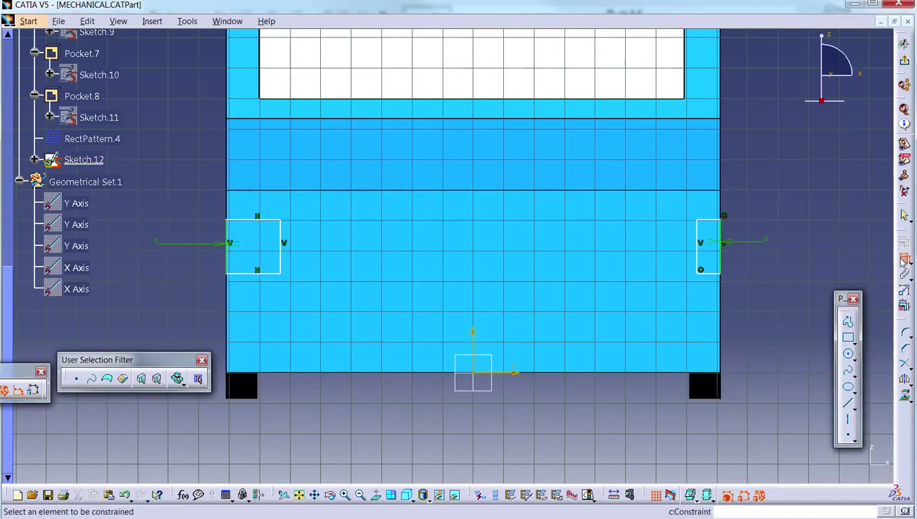
{"action": "left_click", "coordinate": [713, 274]}
{"action": "left_click", "coordinate": [674, 378]}
{"action": "left_click", "coordinate": [775, 326]}
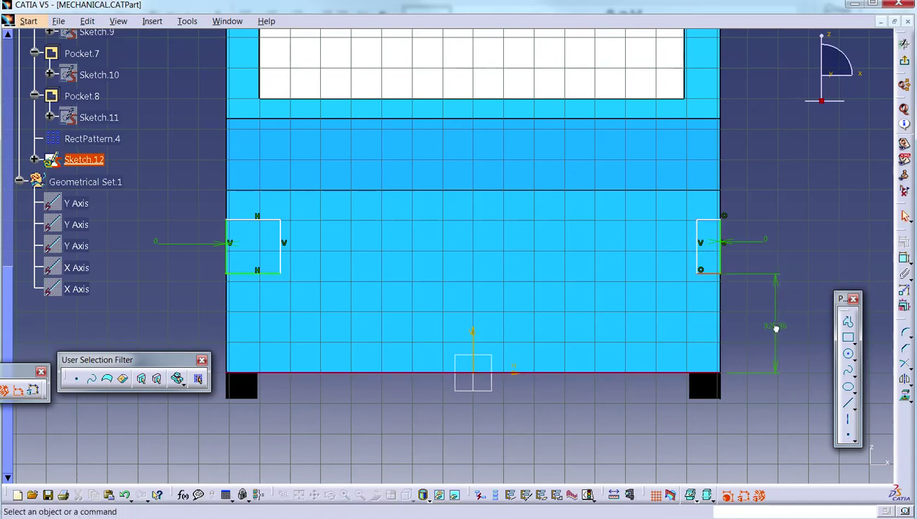
{"action": "double_click", "coordinate": [782, 328]}
{"action": "type", "text": "300"}
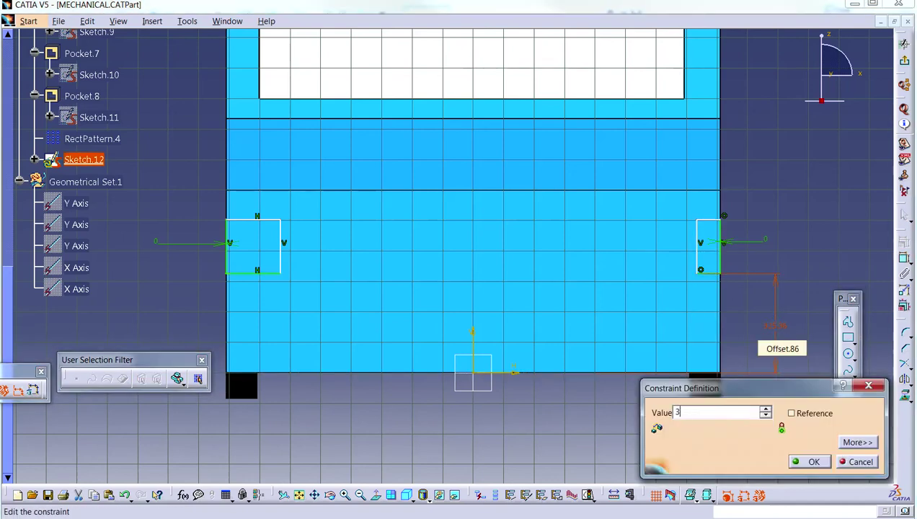
{"action": "key", "text": "Return"}
Step: Dimension the right headlight rectangle's width and set it to 125 mm
{"action": "left_click", "coordinate": [903, 258]}
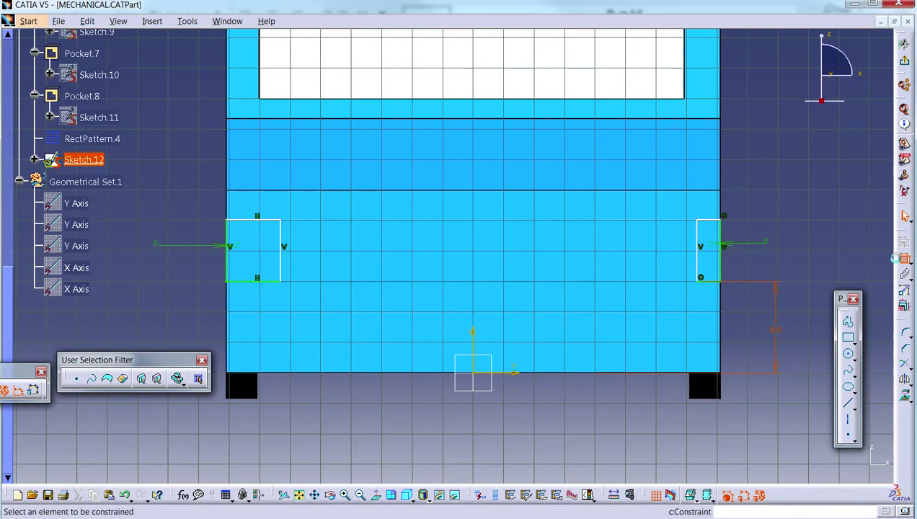
{"action": "left_click", "coordinate": [708, 220]}
{"action": "left_click", "coordinate": [771, 196]}
{"action": "double_click", "coordinate": [773, 199]}
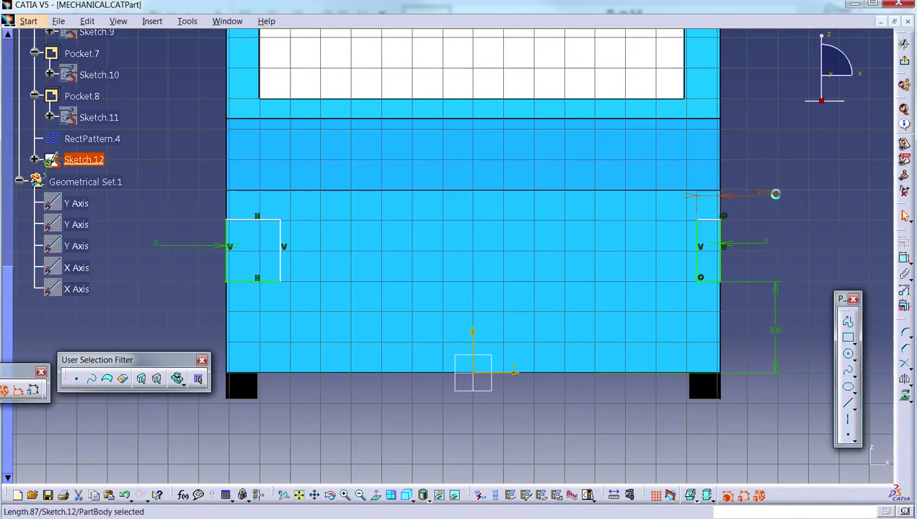
{"action": "key", "text": "Return"}
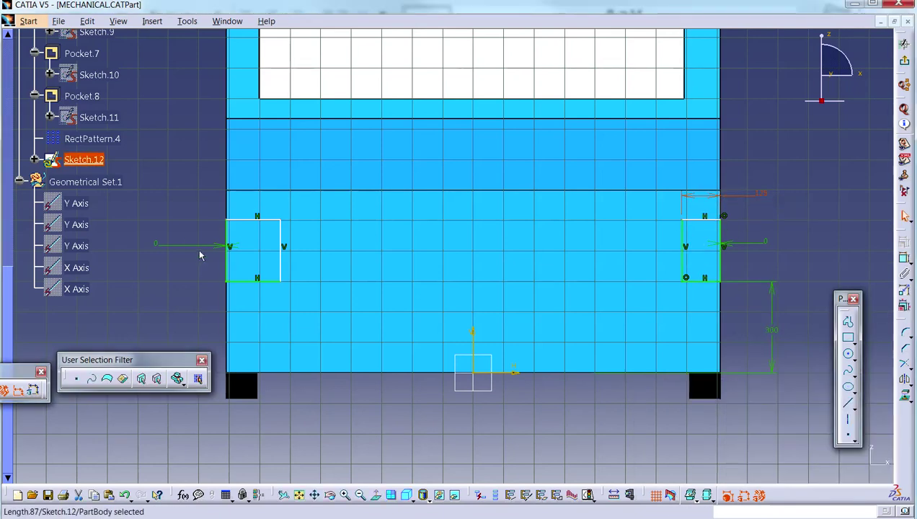
Step: Dimension the left headlight rectangle's width and set it to 125 mm
{"action": "left_click", "coordinate": [904, 259]}
{"action": "left_click", "coordinate": [251, 219]}
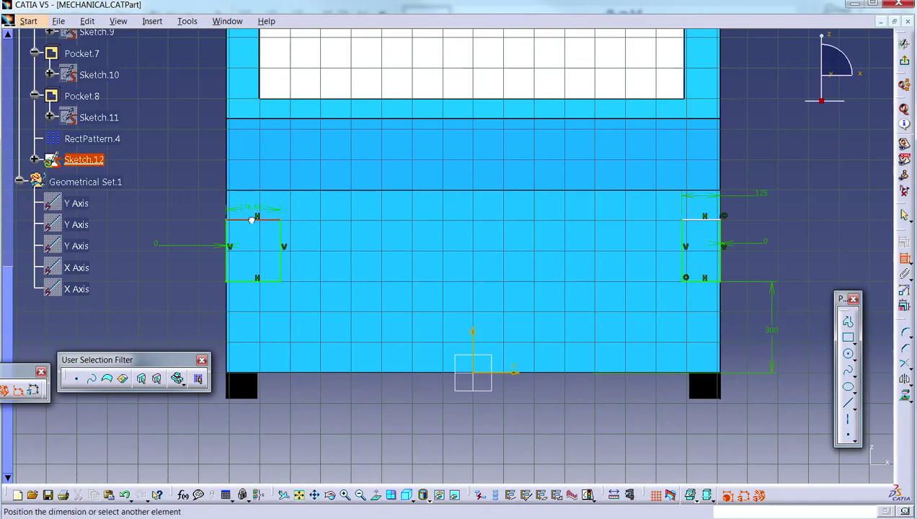
{"action": "left_click", "coordinate": [171, 207]}
{"action": "double_click", "coordinate": [175, 205]}
{"action": "type", "text": "12"}
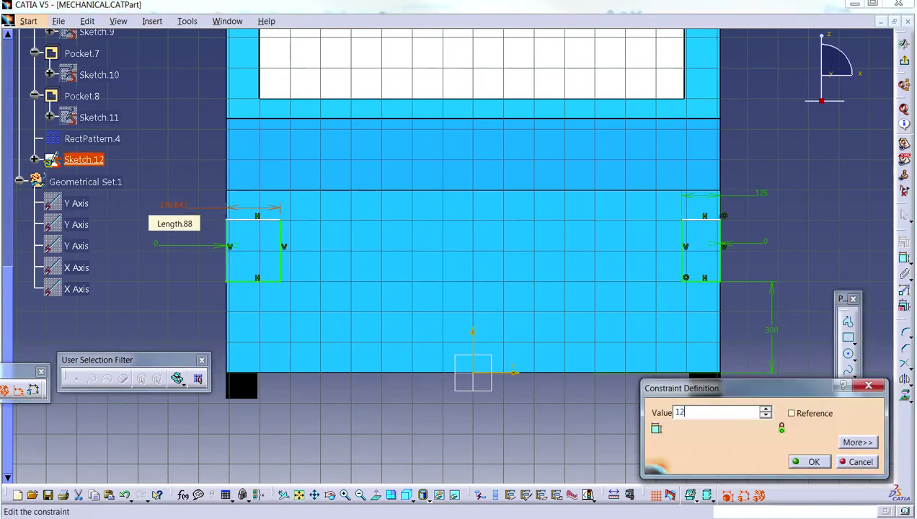
{"action": "type", "text": "5"}
{"action": "key", "text": "Return"}
{"action": "left_click", "coordinate": [766, 166]}
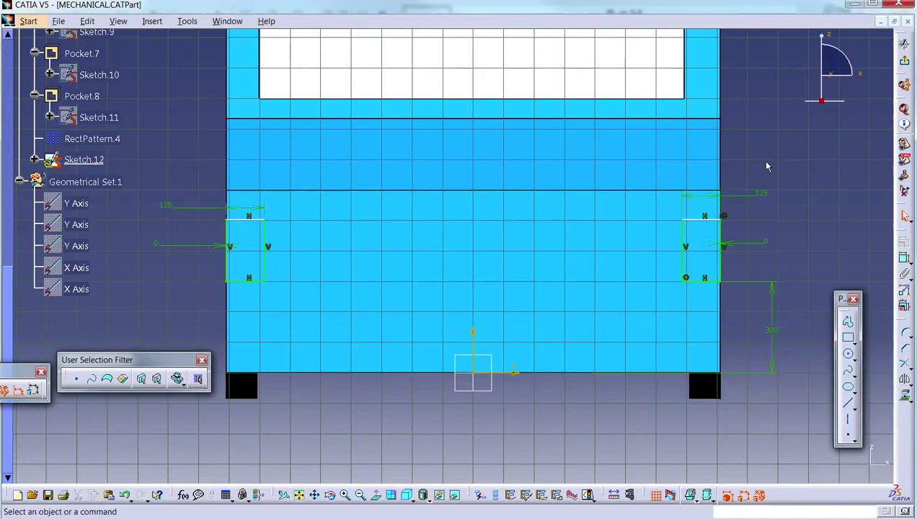
Step: Exit the headlight sketch and cut both rectangles as a pocket 1 mm deep
{"action": "left_click", "coordinate": [906, 62]}
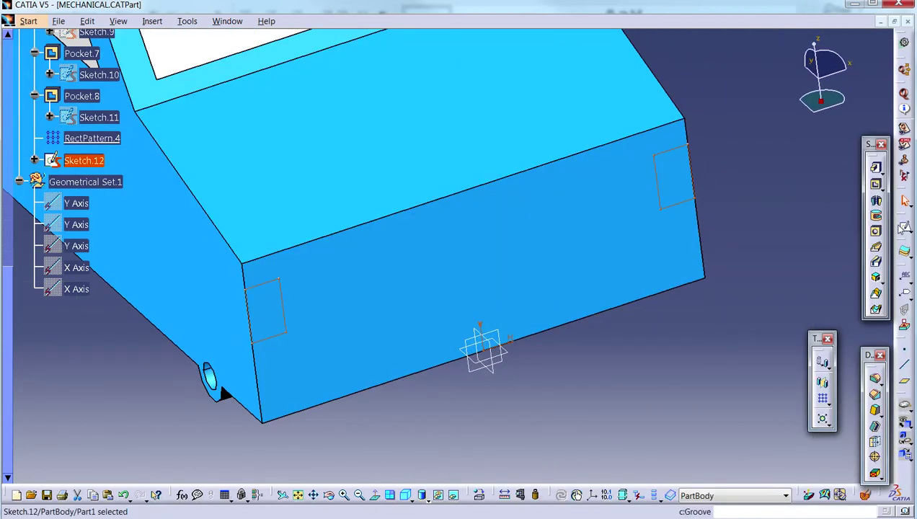
{"action": "left_click", "coordinate": [875, 186]}
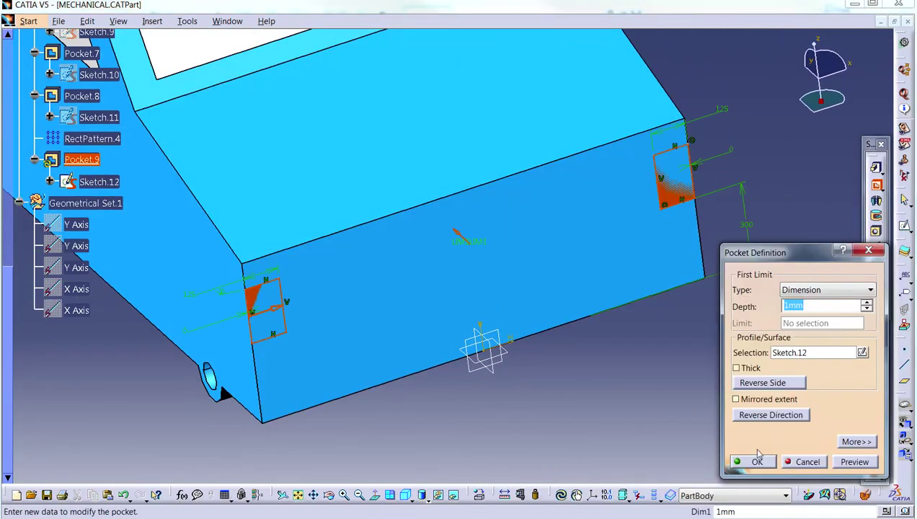
{"action": "left_click", "coordinate": [759, 462]}
Step: Change the fill colour of the headlight pocket to light grey
{"action": "right_click", "coordinate": [670, 183]}
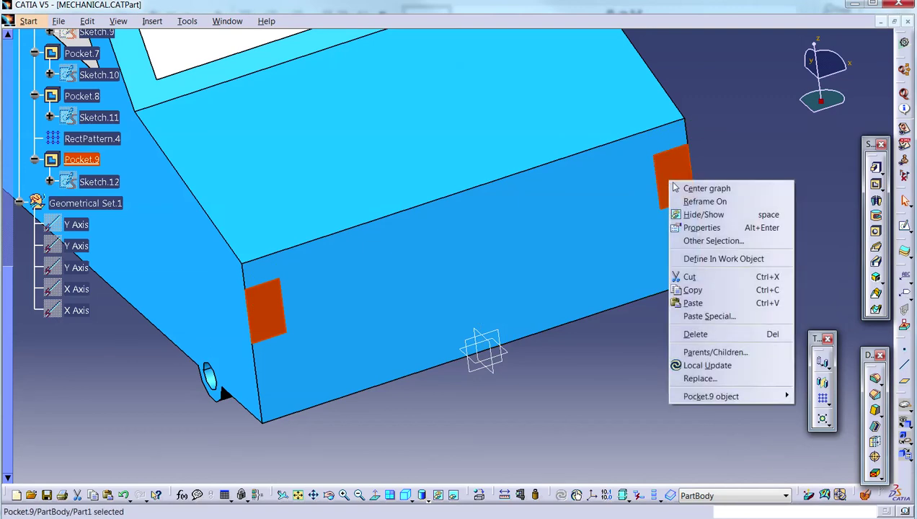
{"action": "left_click", "coordinate": [706, 229]}
{"action": "left_click", "coordinate": [423, 106]}
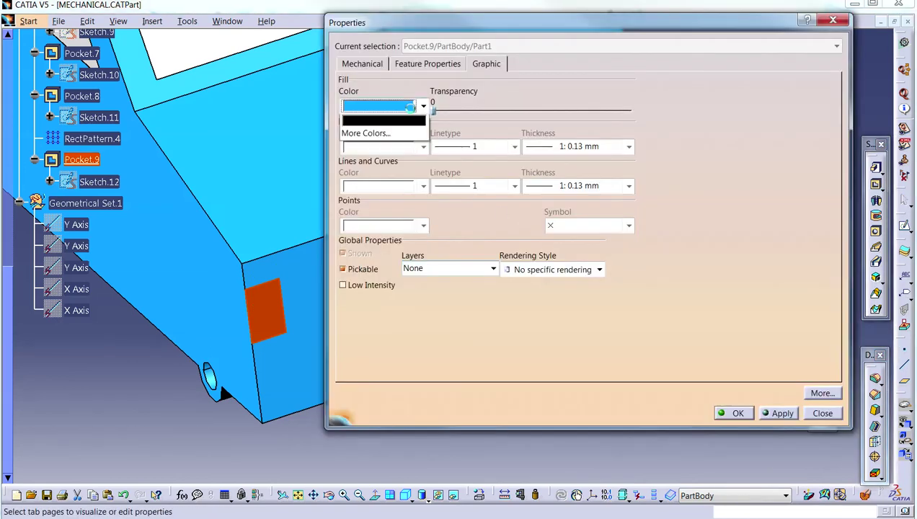
{"action": "left_click", "coordinate": [389, 174]}
{"action": "left_click", "coordinate": [734, 413]}
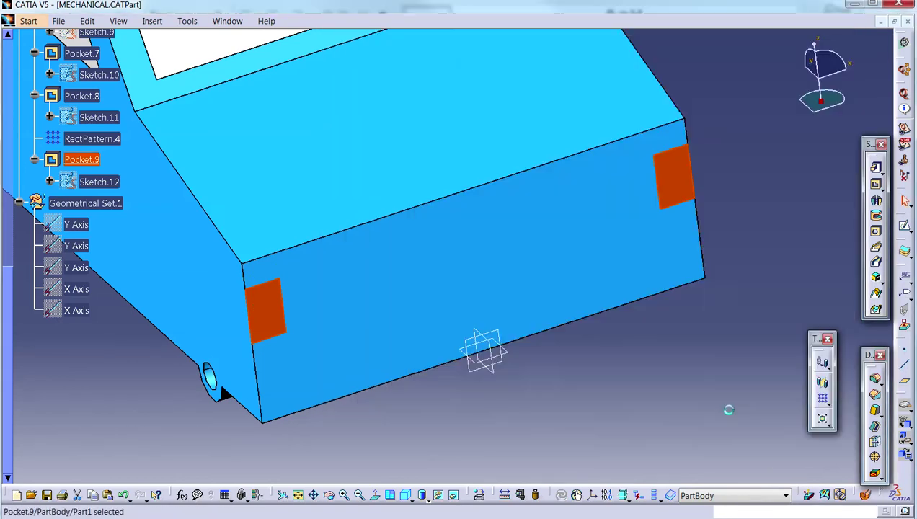
Step: On the car's front face, sketch a thin horizontal rectangle about 45 mm high, centred between the two headlights
{"action": "left_click", "coordinate": [524, 288]}
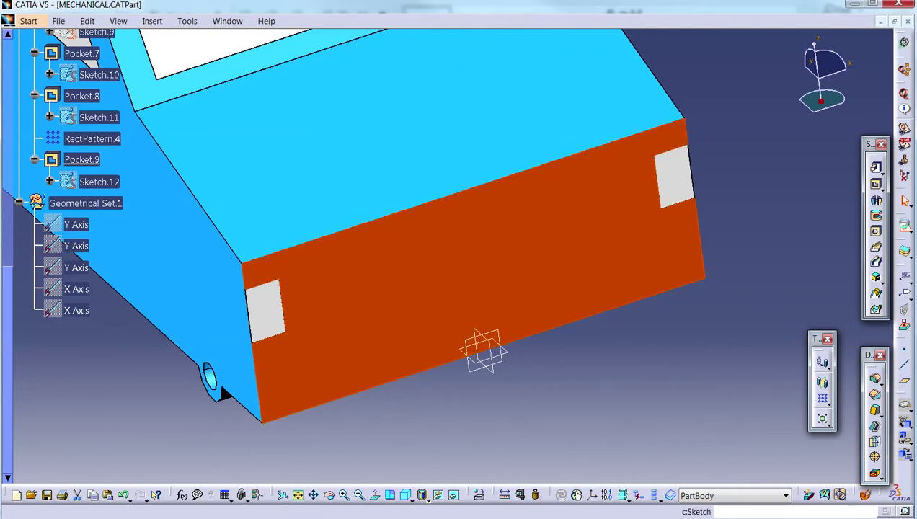
{"action": "left_click", "coordinate": [873, 184]}
{"action": "left_click", "coordinate": [848, 337]}
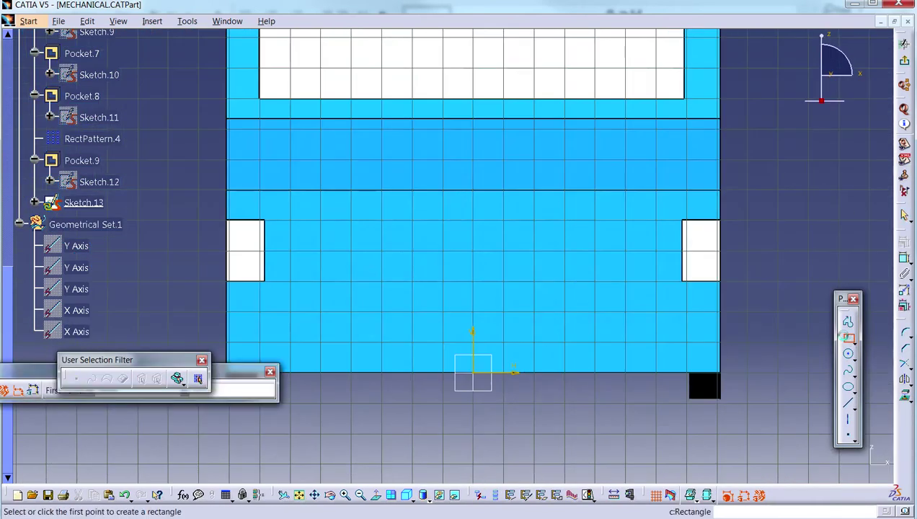
{"action": "left_click", "coordinate": [377, 231]}
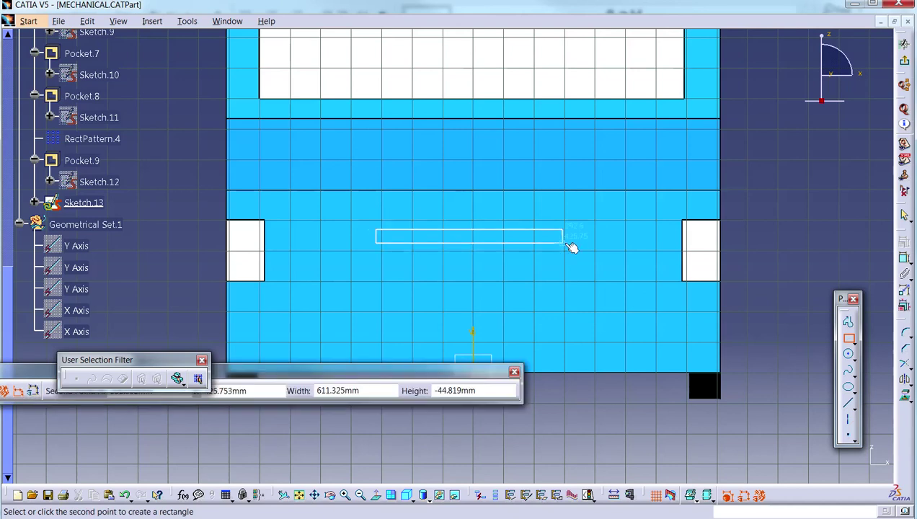
{"action": "left_click", "coordinate": [574, 244]}
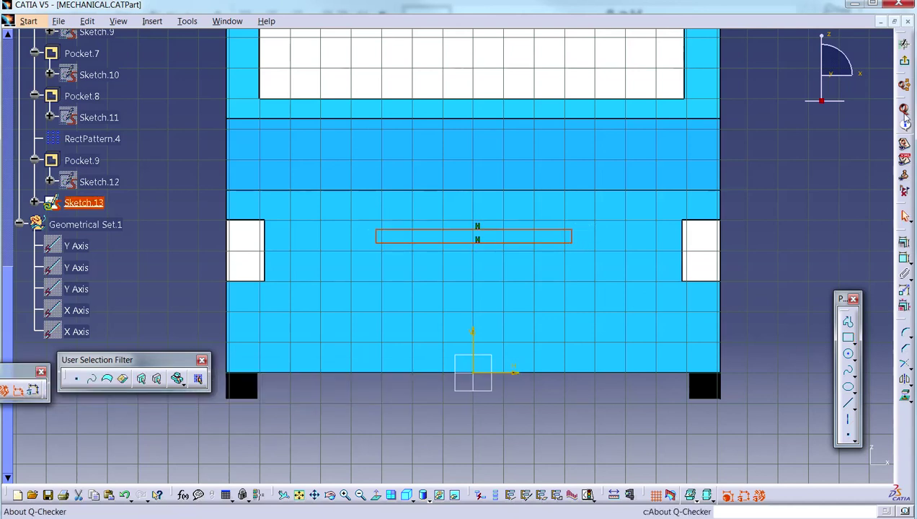
Step: Exit the sketch and cut the thin rectangle into the front face as a pocket
{"action": "left_click", "coordinate": [903, 61]}
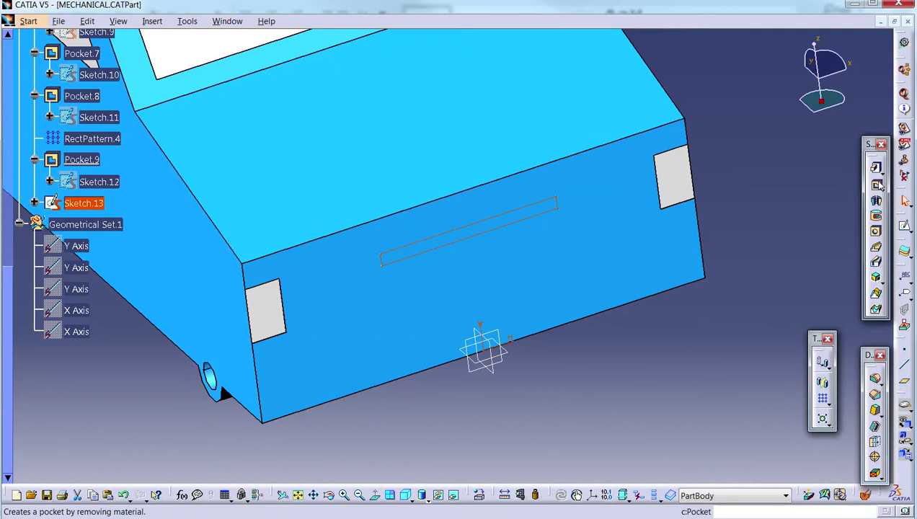
{"action": "left_click", "coordinate": [876, 184]}
{"action": "left_click", "coordinate": [757, 461]}
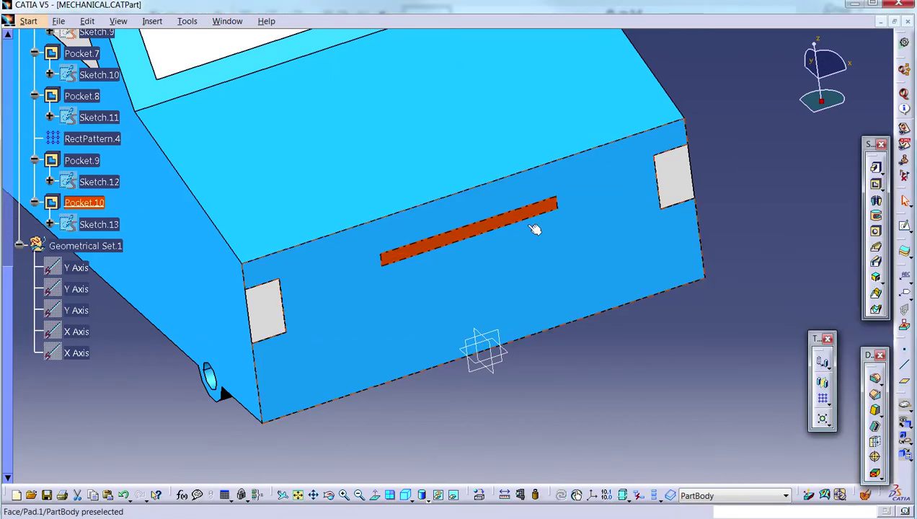
Step: Change the fill colour of the new grille slot pocket to light grey
{"action": "right_click", "coordinate": [533, 211]}
{"action": "left_click", "coordinate": [560, 259]}
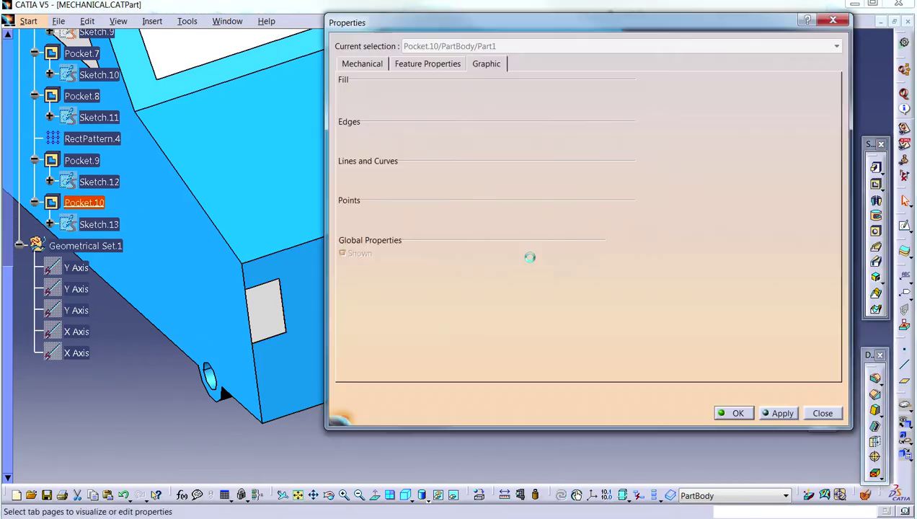
{"action": "left_click", "coordinate": [382, 105]}
{"action": "left_click", "coordinate": [388, 172]}
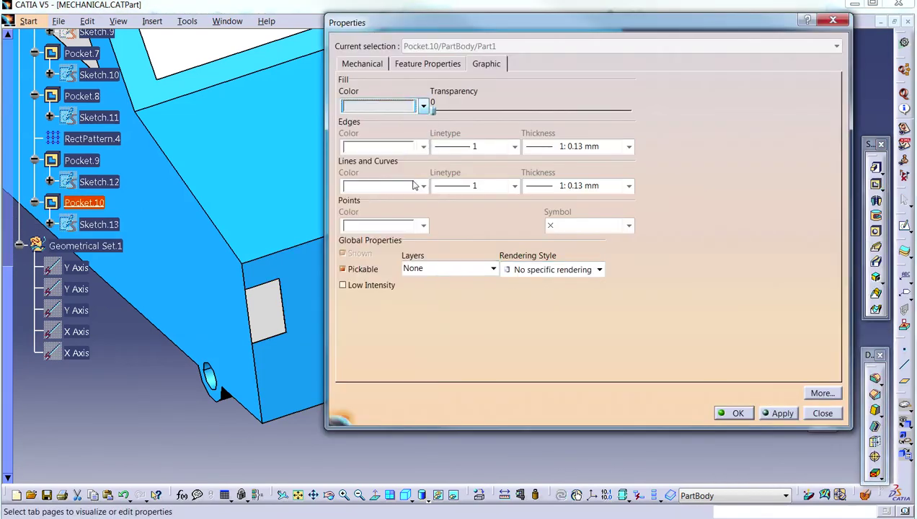
{"action": "left_click", "coordinate": [734, 413]}
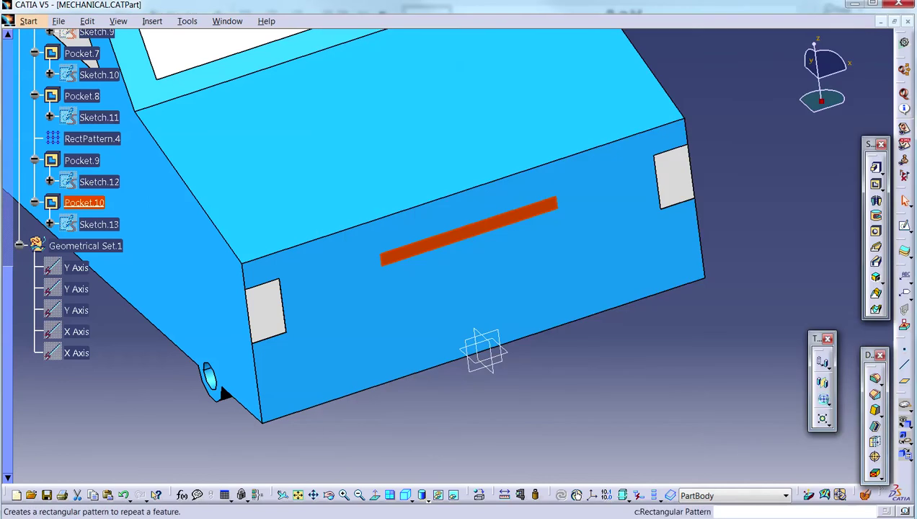
Step: Start a rectangular pattern of the grille slot pocket along the Z axis, with the direction reversed to run downwards
{"action": "left_click", "coordinate": [822, 397]}
{"action": "left_click", "coordinate": [775, 332]}
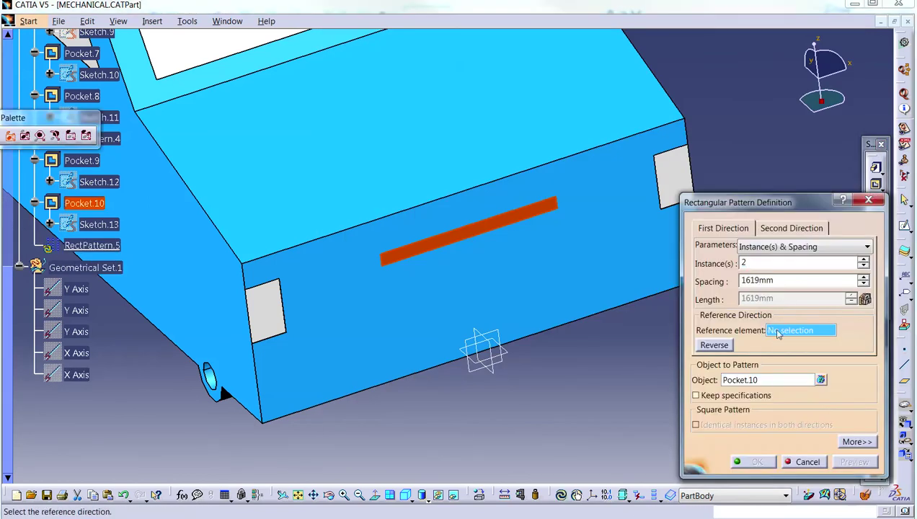
{"action": "right_click", "coordinate": [776, 332]}
{"action": "left_click", "coordinate": [792, 376]}
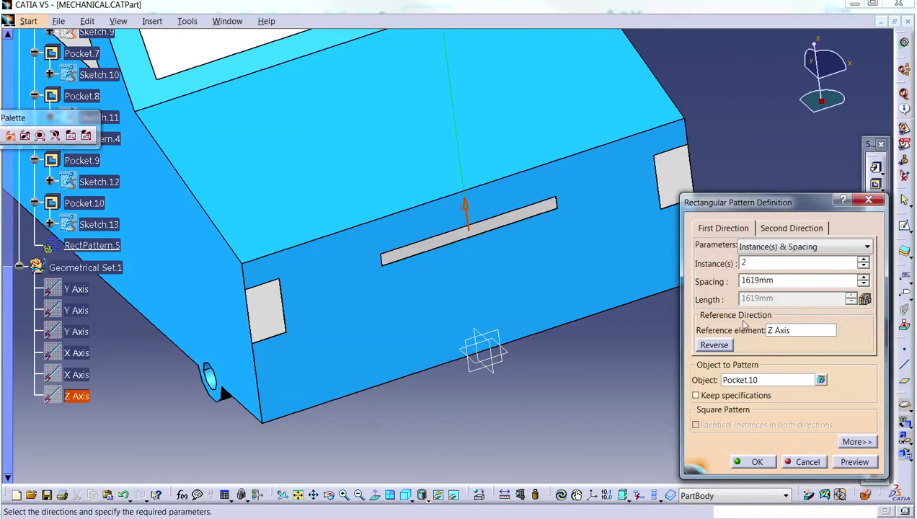
{"action": "left_click", "coordinate": [714, 345]}
Step: Set the pattern's spacing to 60 mm and its number of instances to 5, and create it
{"action": "double_click", "coordinate": [762, 281]}
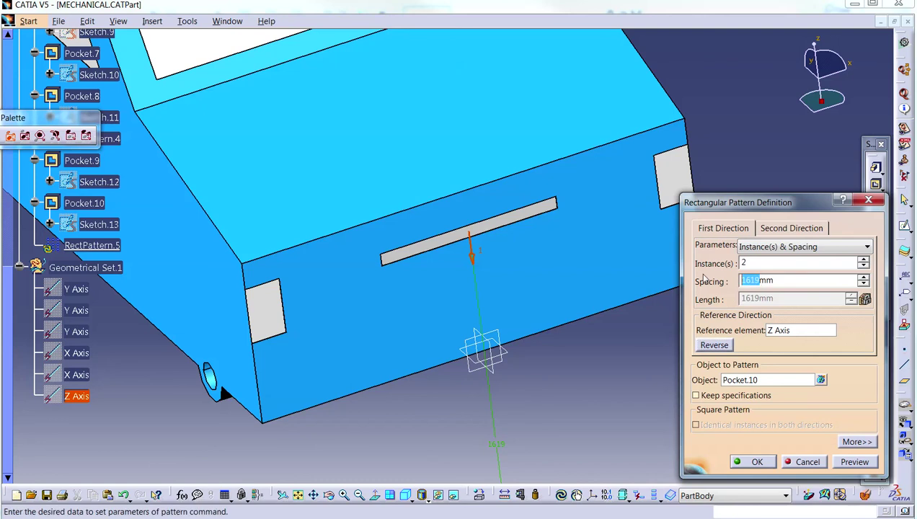
{"action": "type", "text": "20"}
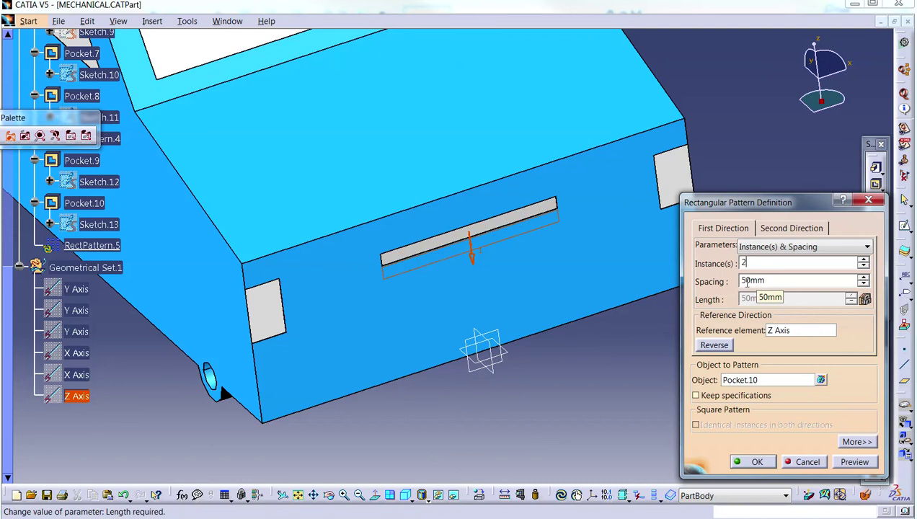
{"action": "double_click", "coordinate": [746, 281]}
{"action": "type", "text": "60"}
{"action": "left_click", "coordinate": [780, 263]}
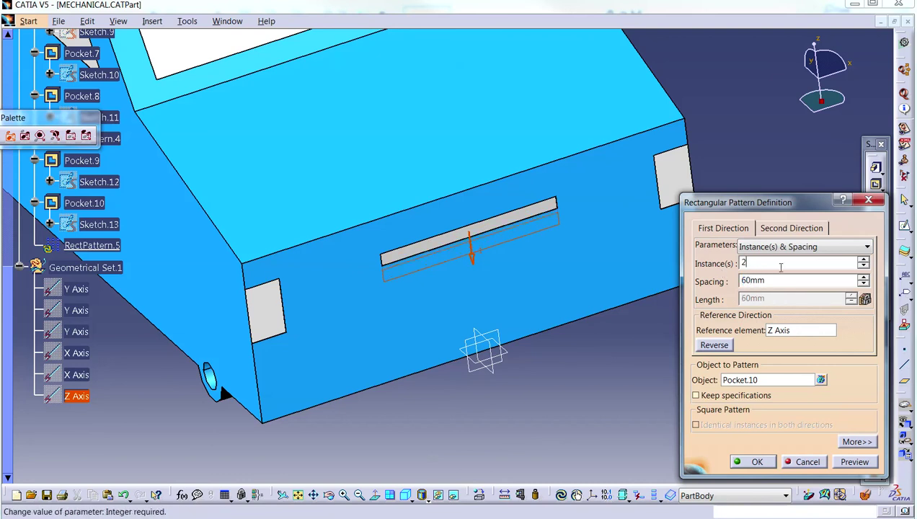
{"action": "left_click", "coordinate": [863, 261]}
{"action": "left_click", "coordinate": [756, 461]}
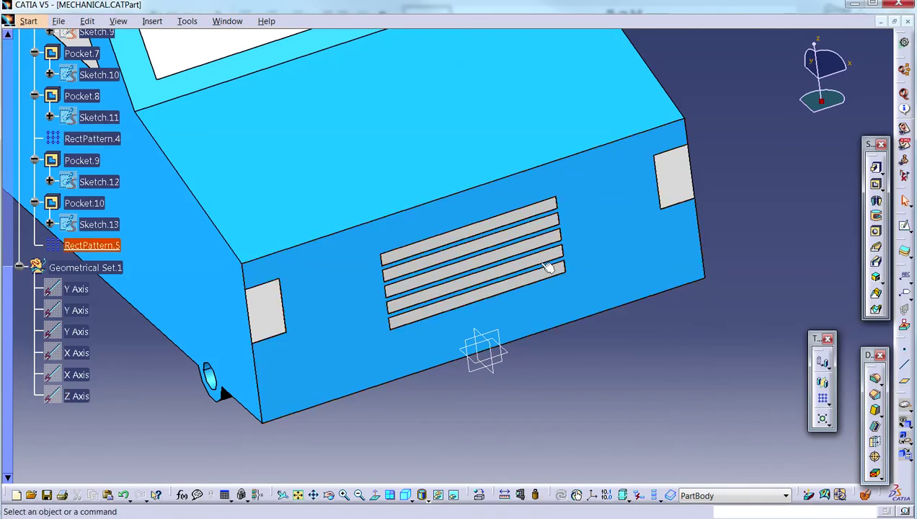
Step: Open a new sketch on the windscreen recess face
{"action": "middle_click_drag", "start_coordinate": [487, 191], "coordinate": [368, 323]}
{"action": "middle_click_drag", "start_coordinate": [374, 219], "coordinate": [477, 338]}
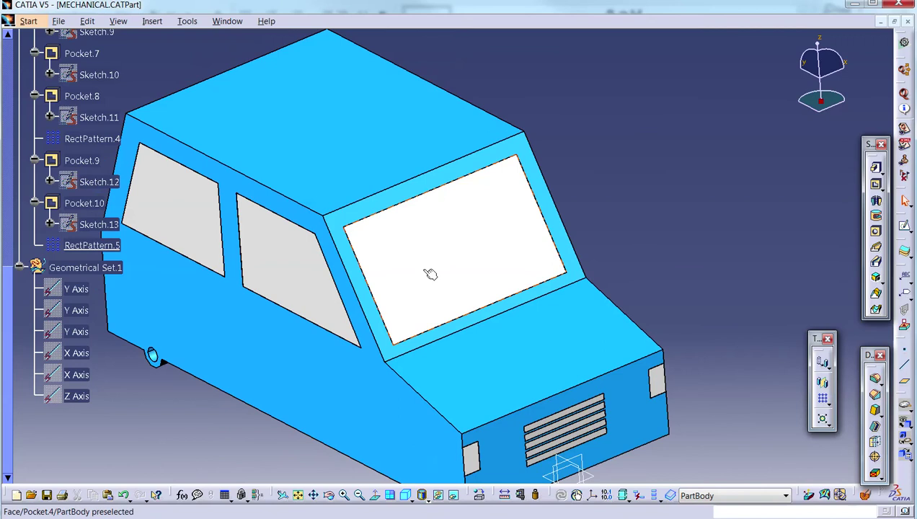
{"action": "middle_click_drag", "start_coordinate": [607, 374], "coordinate": [506, 306]}
{"action": "left_click", "coordinate": [516, 295]}
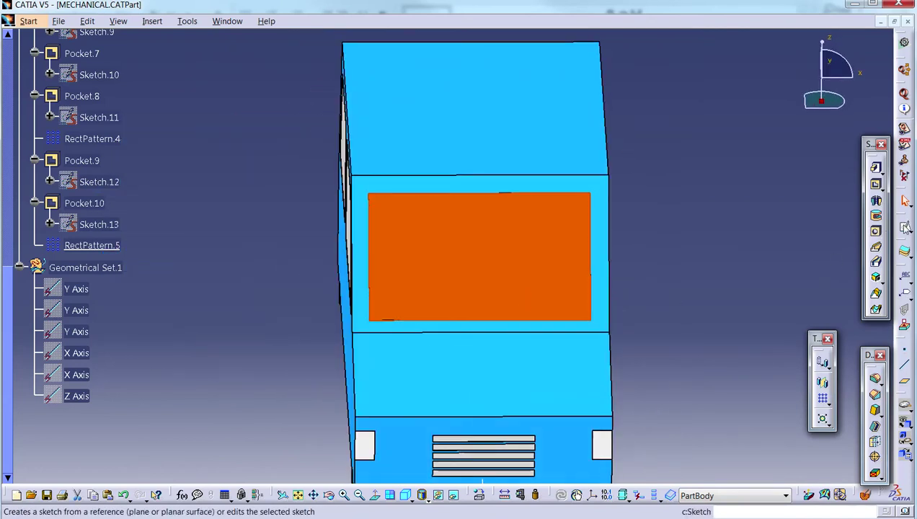
{"action": "left_click", "coordinate": [904, 225]}
{"action": "mouse_move", "coordinate": [665, 314]}
{"action": "middle_mouse_down"}
{"action": "mouse_move", "coordinate": [679, 248]}
{"action": "mouse_move", "coordinate": [674, 180]}
{"action": "middle_mouse_up"}
{"action": "middle_click_drag", "start_coordinate": [668, 248], "coordinate": [668, 176]}
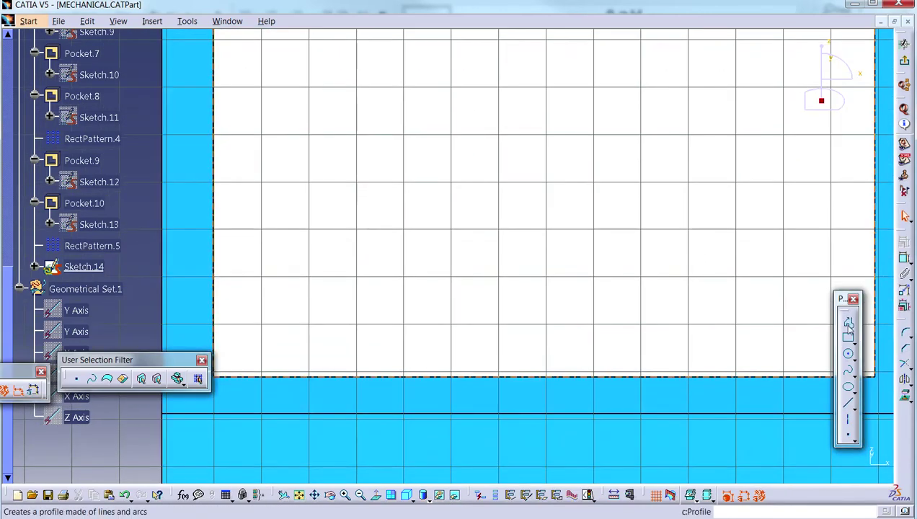
{"action": "left_click", "coordinate": [848, 322]}
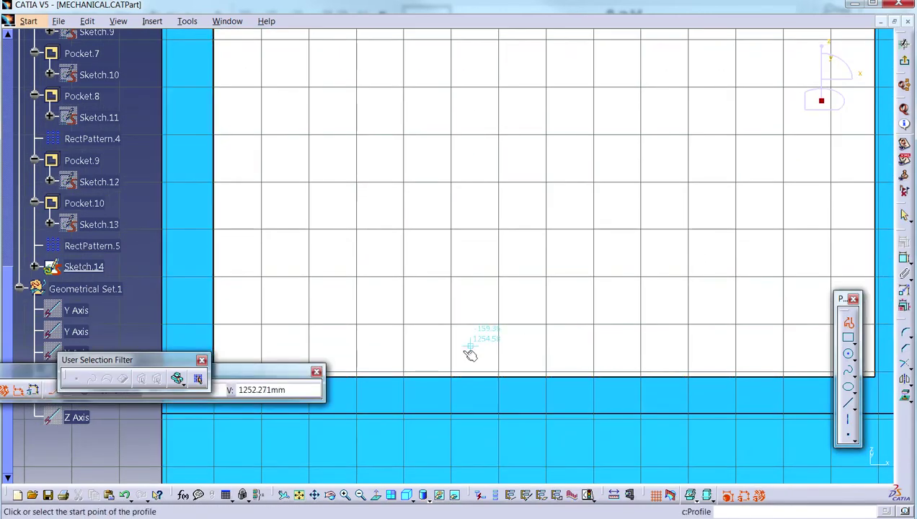
{"action": "left_click", "coordinate": [357, 377]}
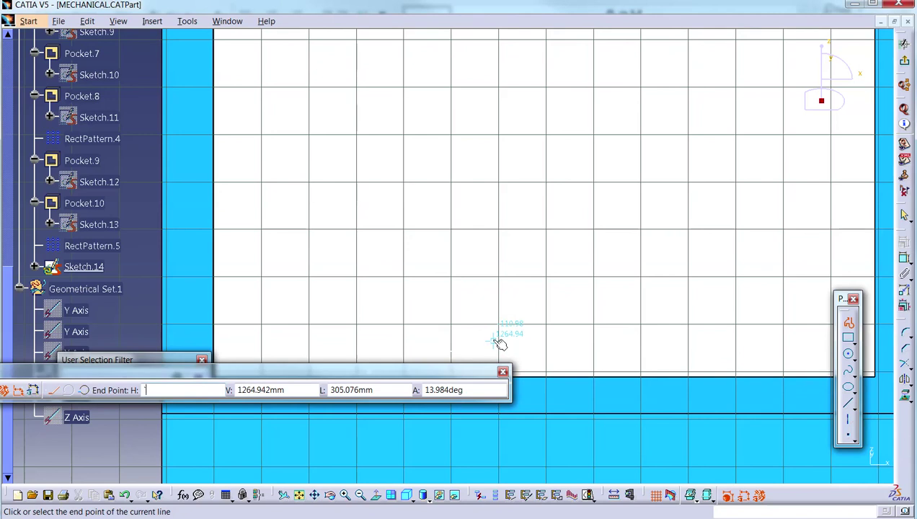
{"action": "key", "text": "Return"}
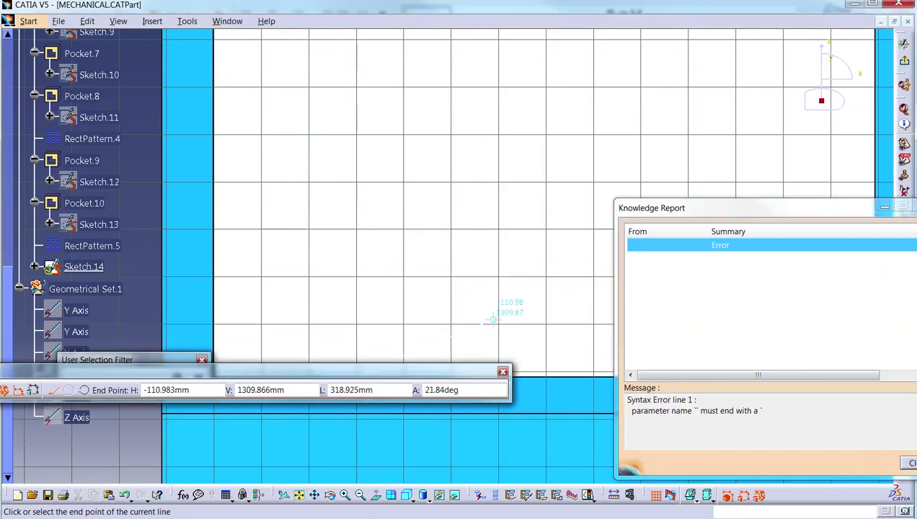
{"action": "left_click", "coordinate": [909, 464]}
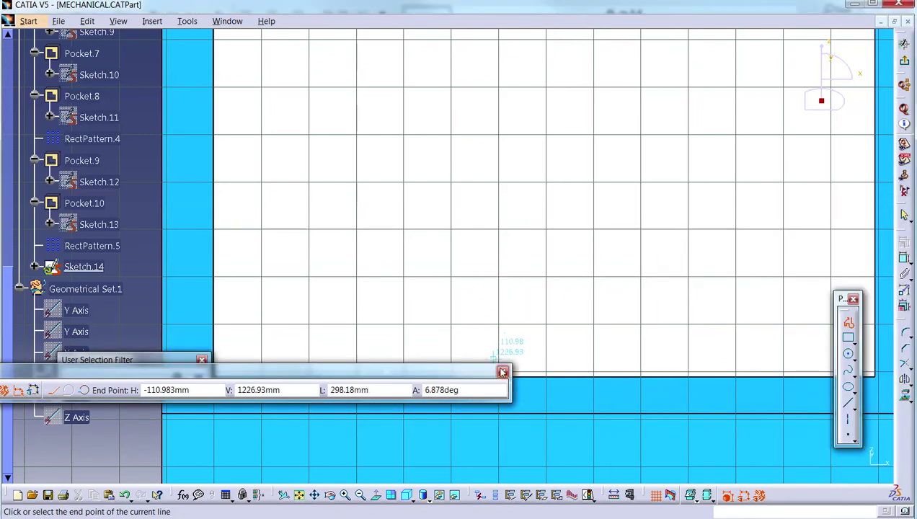
{"action": "key", "text": "Escape"}
Step: Change the fill colour of the windscreen recess face to dark red
{"action": "right_click", "coordinate": [685, 283]}
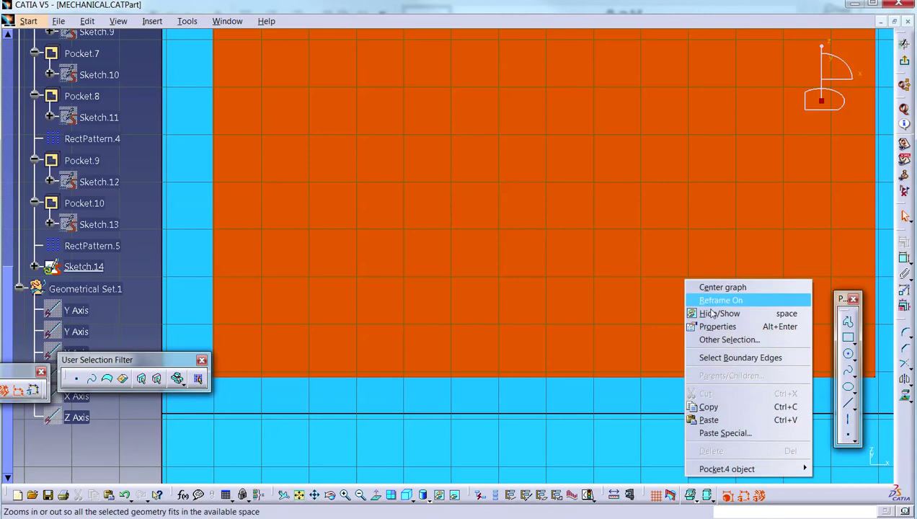
{"action": "left_click", "coordinate": [714, 329]}
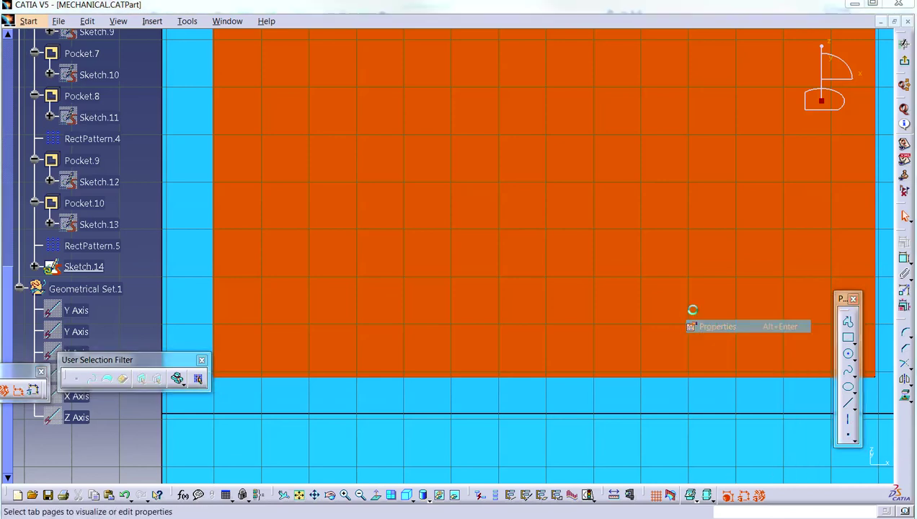
{"action": "left_click", "coordinate": [423, 106]}
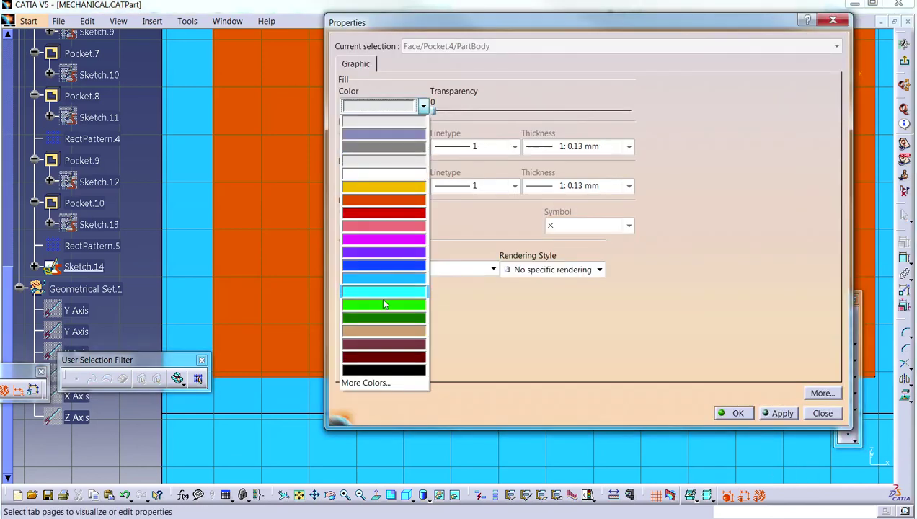
{"action": "left_click", "coordinate": [375, 358]}
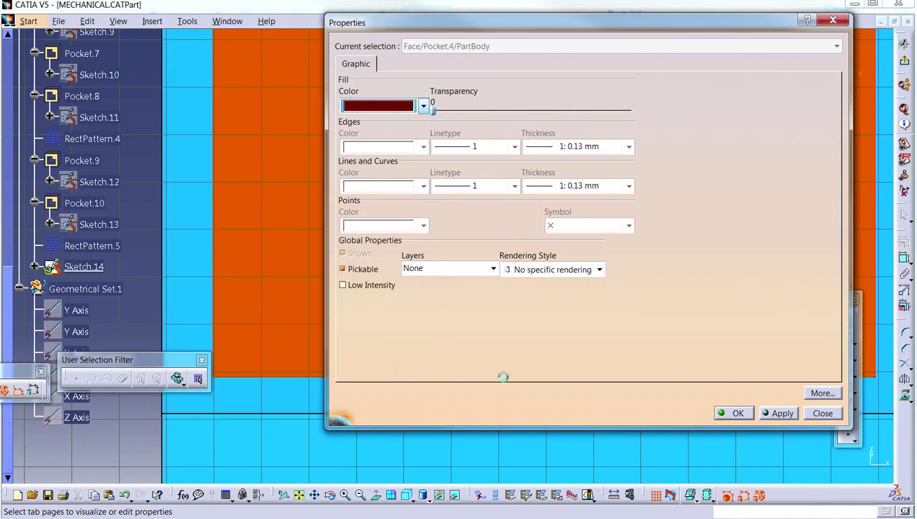
{"action": "left_click", "coordinate": [722, 415]}
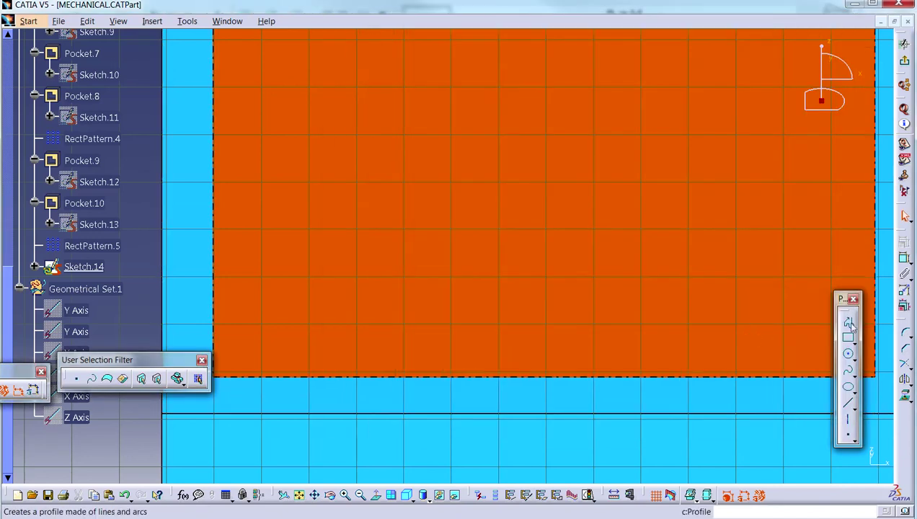
{"action": "left_click", "coordinate": [849, 320]}
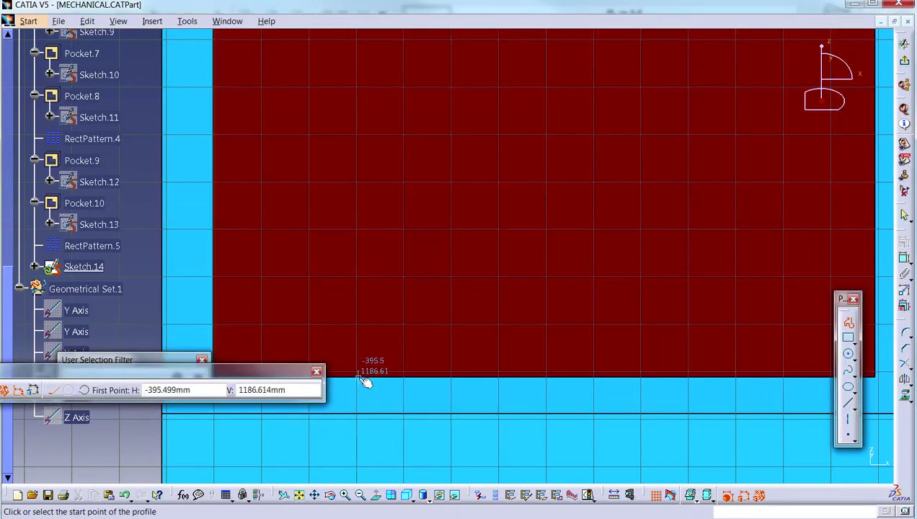
{"action": "left_click", "coordinate": [375, 354]}
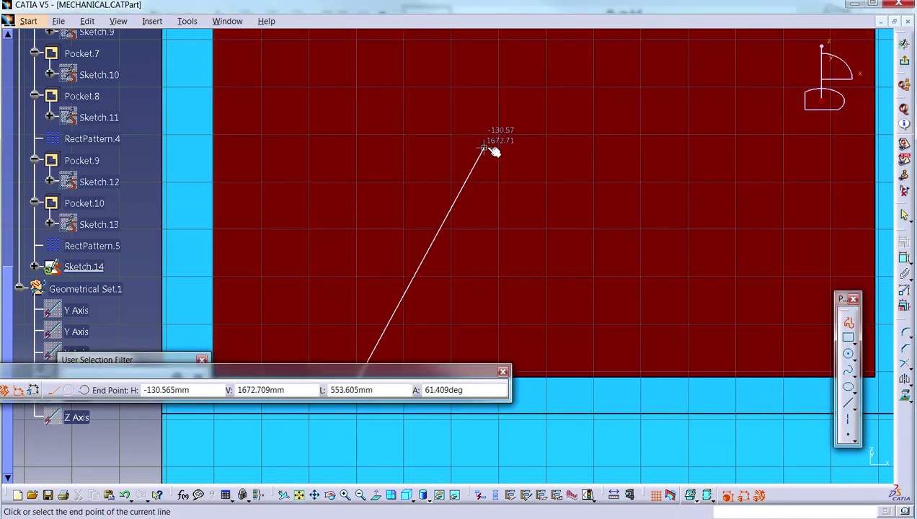
{"action": "key", "text": "Escape"}
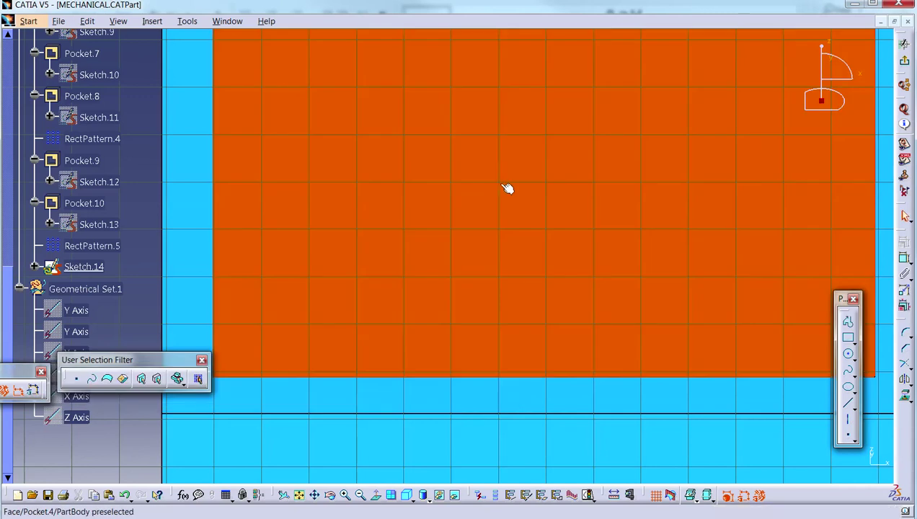
Step: Draw a narrow, closed slanted strip profile on the windscreen face, rising to the left from near the middle of its lower edge
{"action": "left_click", "coordinate": [848, 321]}
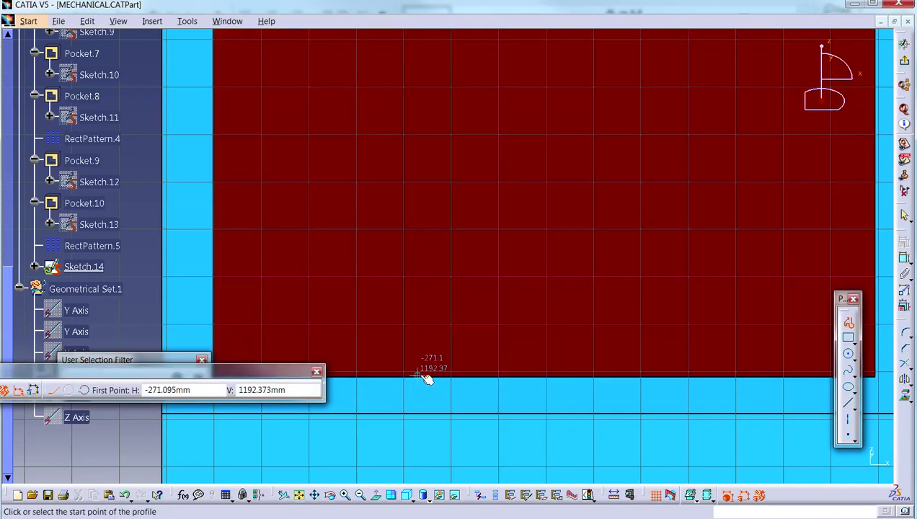
{"action": "left_click", "coordinate": [457, 375]}
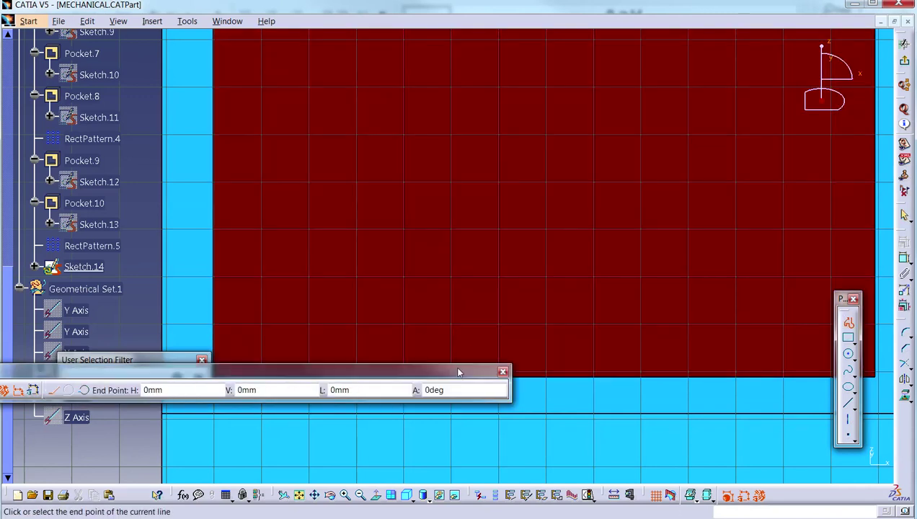
{"action": "left_click", "coordinate": [271, 138]}
{"action": "middle_click_drag", "start_coordinate": [455, 324], "coordinate": [464, 184]}
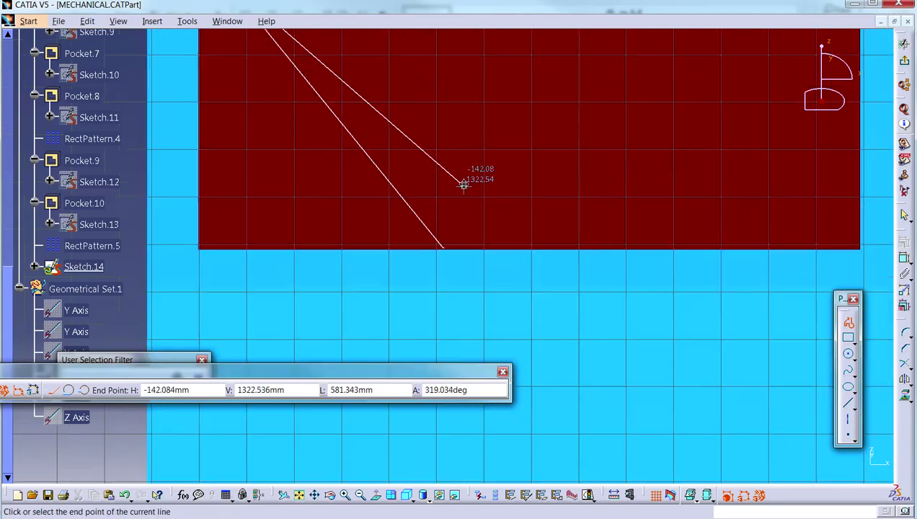
{"action": "left_click", "coordinate": [454, 241]}
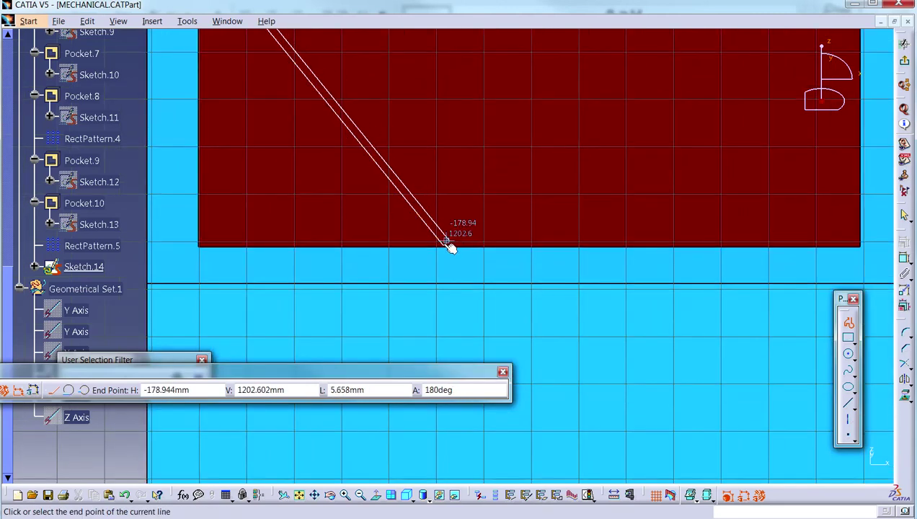
{"action": "double_click", "coordinate": [441, 242]}
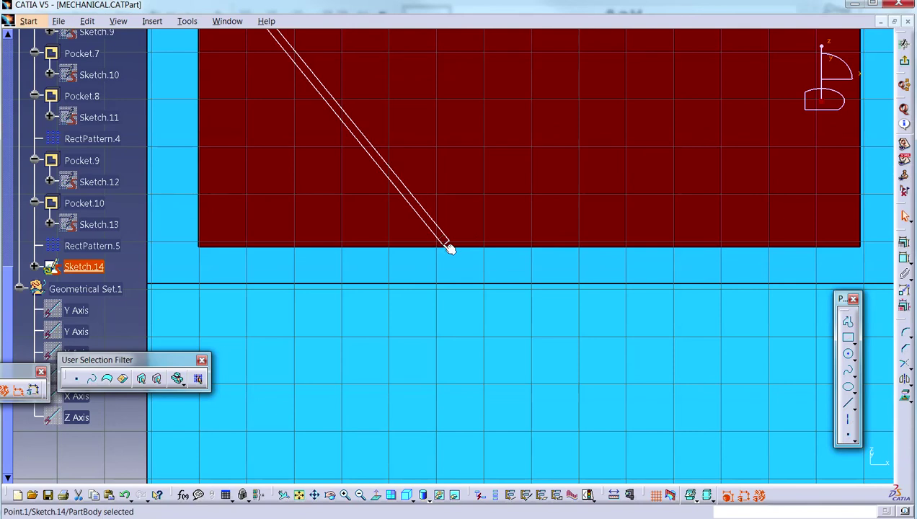
Step: Finish the strip sketch and cut it as a pocket 1 mm deep into the windscreen face
{"action": "left_click", "coordinate": [903, 62]}
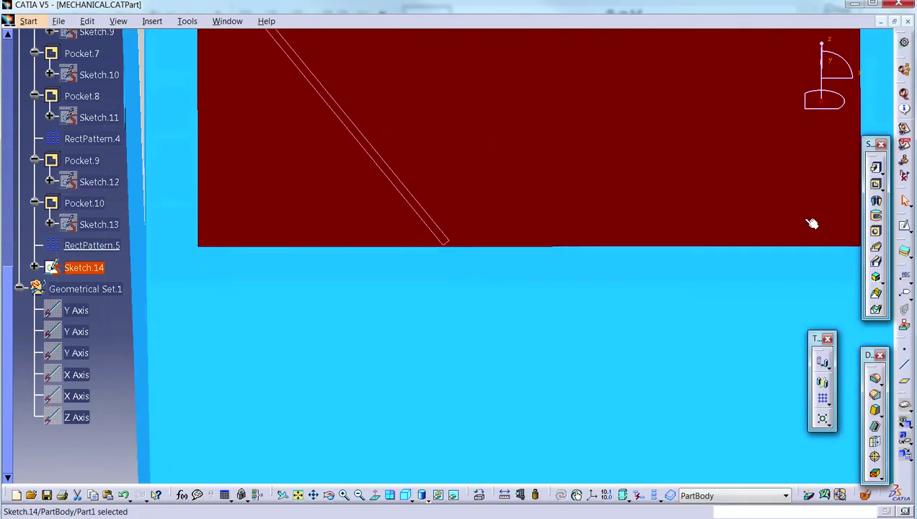
{"action": "left_click", "coordinate": [874, 185]}
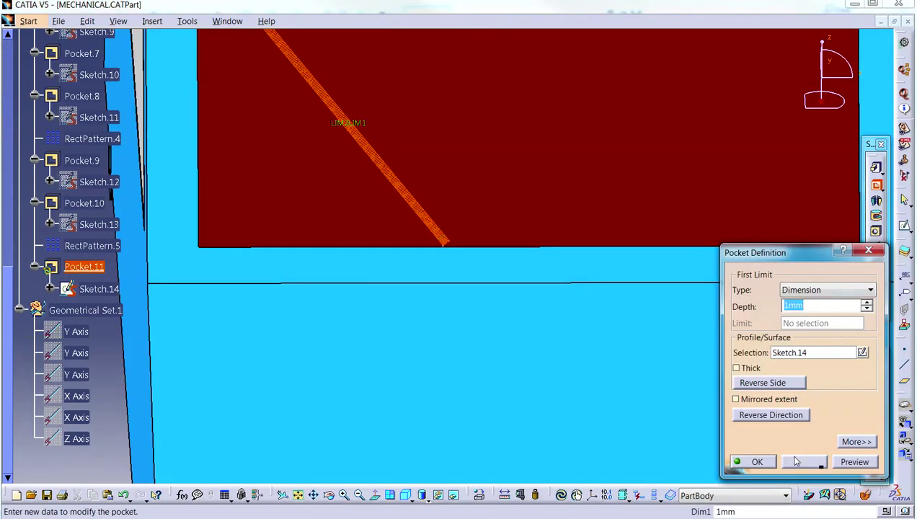
{"action": "left_click", "coordinate": [757, 462]}
Step: Start a rectangular pattern of the strip pocket along the X axis with 2 instances
{"action": "left_click", "coordinate": [822, 398]}
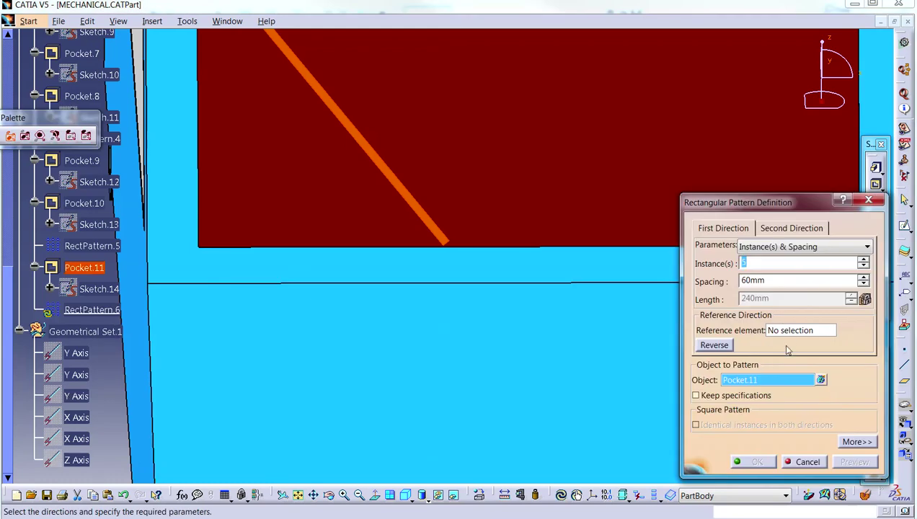
{"action": "right_click", "coordinate": [783, 330]}
{"action": "left_click", "coordinate": [795, 349]}
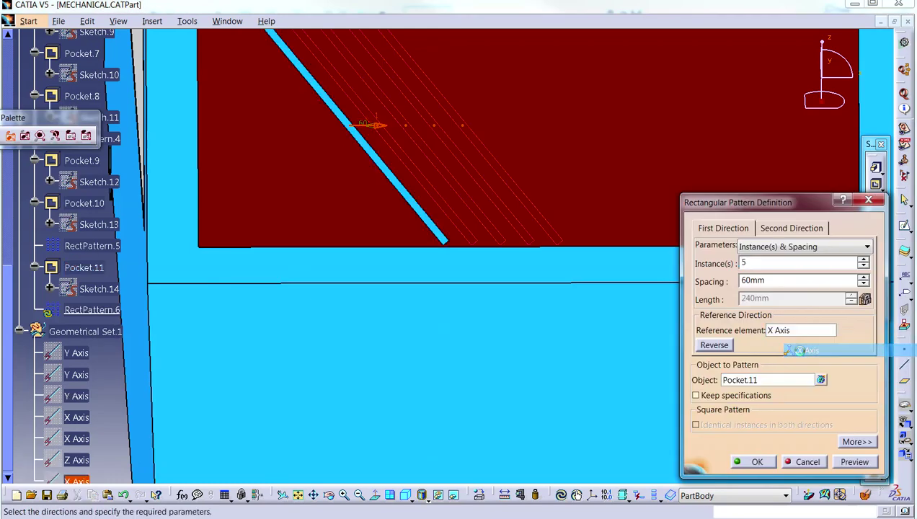
{"action": "left_click", "coordinate": [863, 266]}
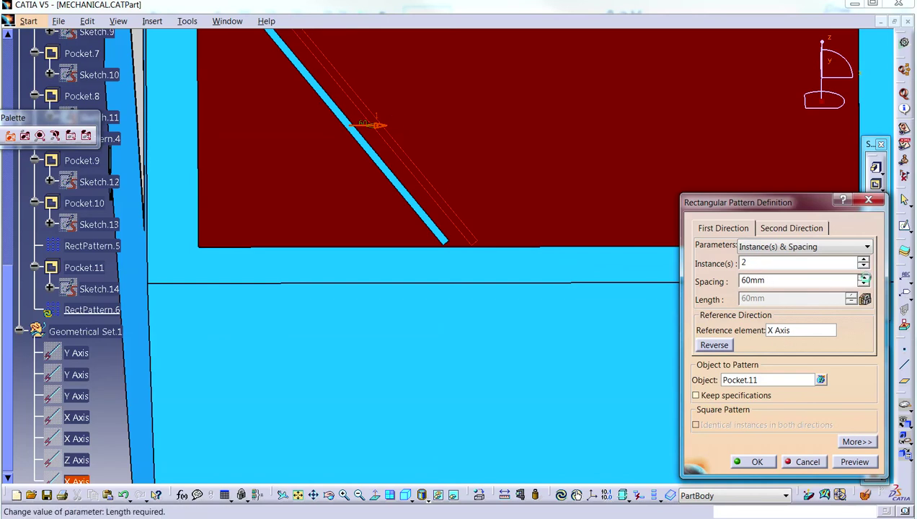
Step: Set the strip pattern's spacing to 600 mm and create it
{"action": "left_click", "coordinate": [863, 277]}
{"action": "middle_click_drag", "start_coordinate": [516, 309], "coordinate": [303, 323]}
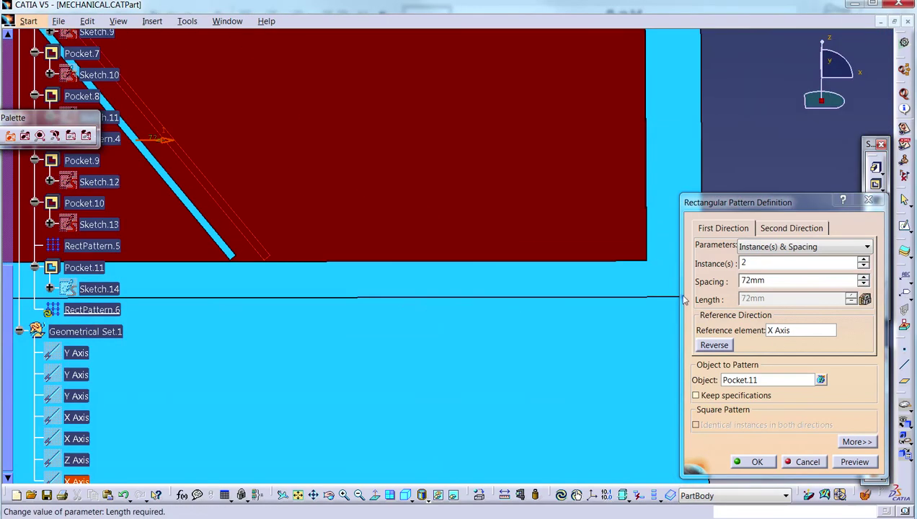
{"action": "double_click", "coordinate": [743, 282]}
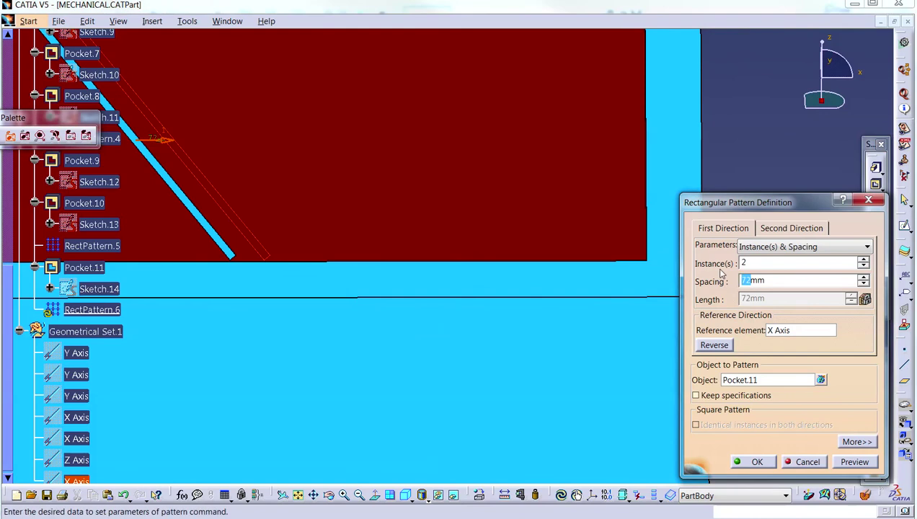
{"action": "type", "text": "300"}
{"action": "left_click", "coordinate": [767, 265]}
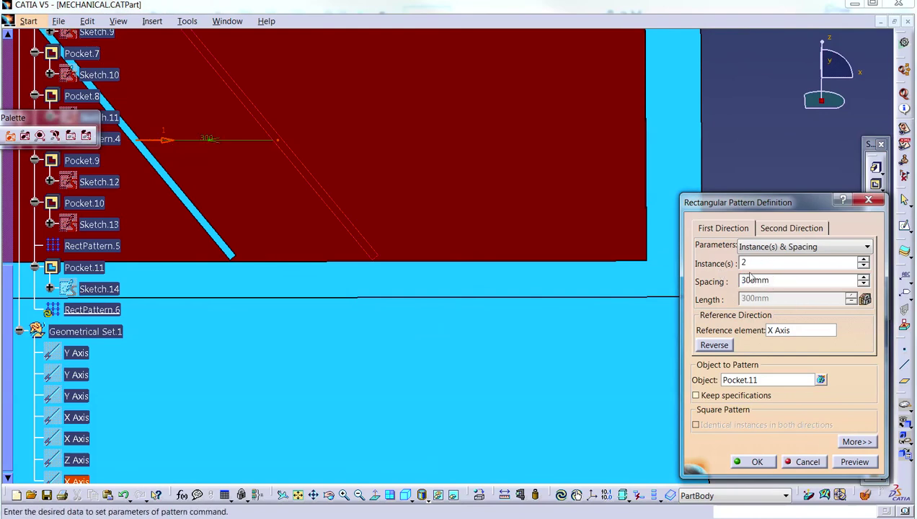
{"action": "left_click_drag", "start_coordinate": [747, 280], "coordinate": [729, 283]}
{"action": "key", "text": "Return"}
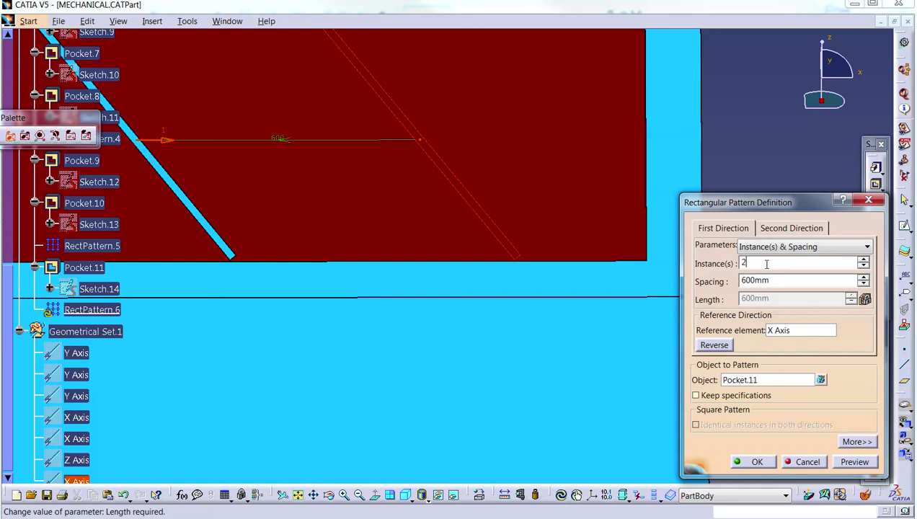
{"action": "left_click", "coordinate": [752, 462]}
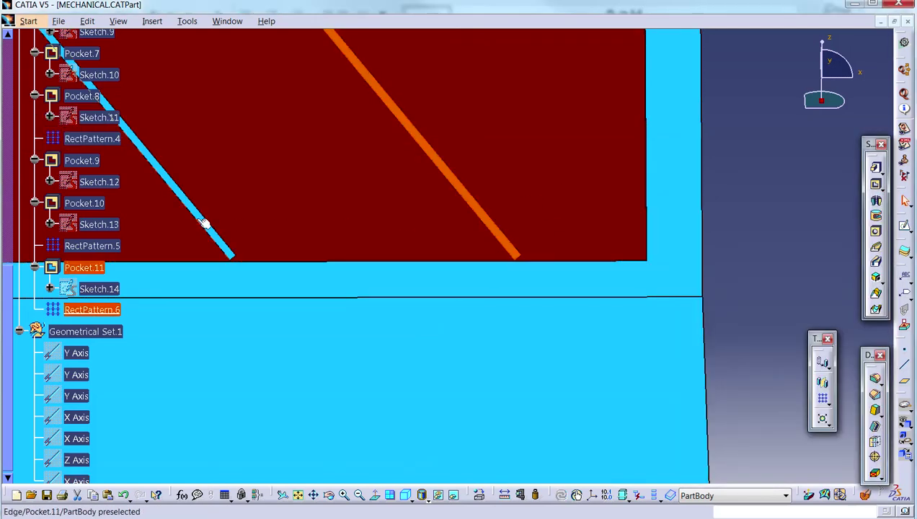
Step: Change the fill colour of the strip pocket on the windscreen to black
{"action": "middle_click_drag", "start_coordinate": [206, 223], "coordinate": [253, 228]}
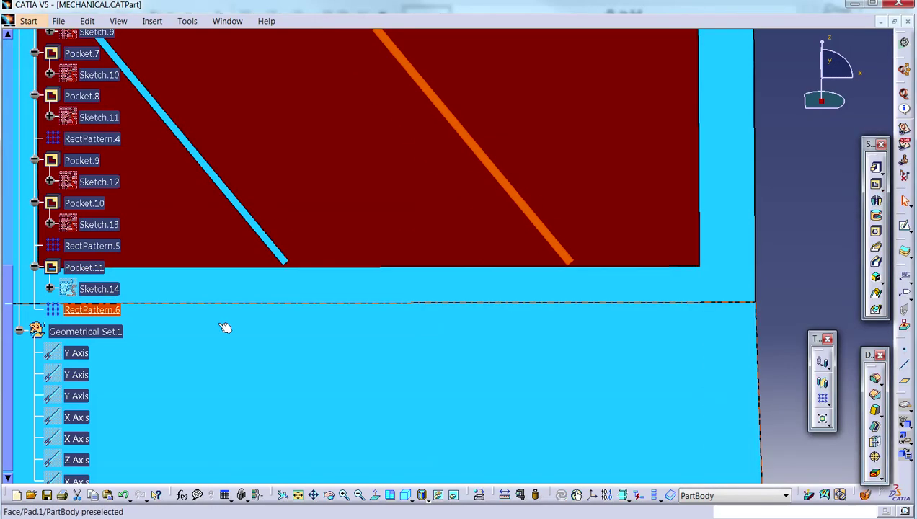
{"action": "right_click", "coordinate": [85, 278]}
{"action": "left_click", "coordinate": [116, 317]}
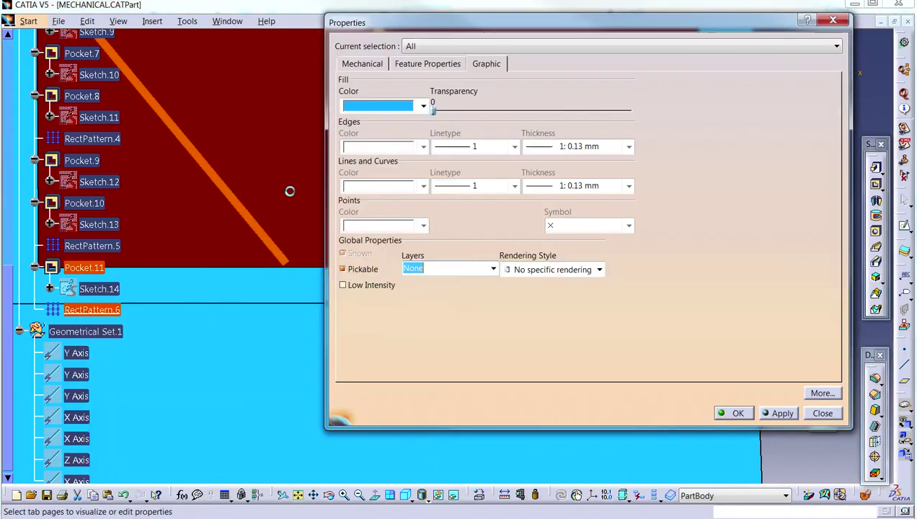
{"action": "left_click", "coordinate": [423, 106]}
{"action": "left_click", "coordinate": [380, 371]}
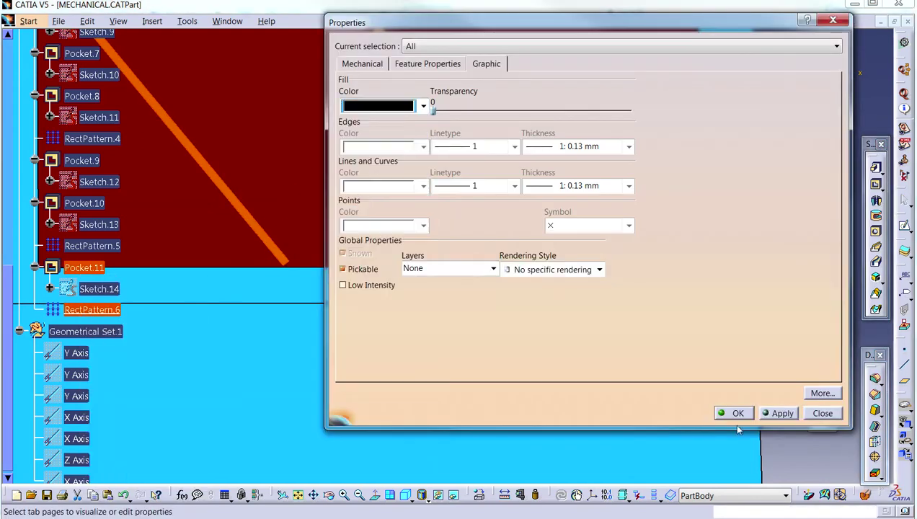
{"action": "left_click", "coordinate": [737, 413]}
Step: Change the fill colour of the windscreen recess face to light grey
{"action": "right_click", "coordinate": [324, 171]}
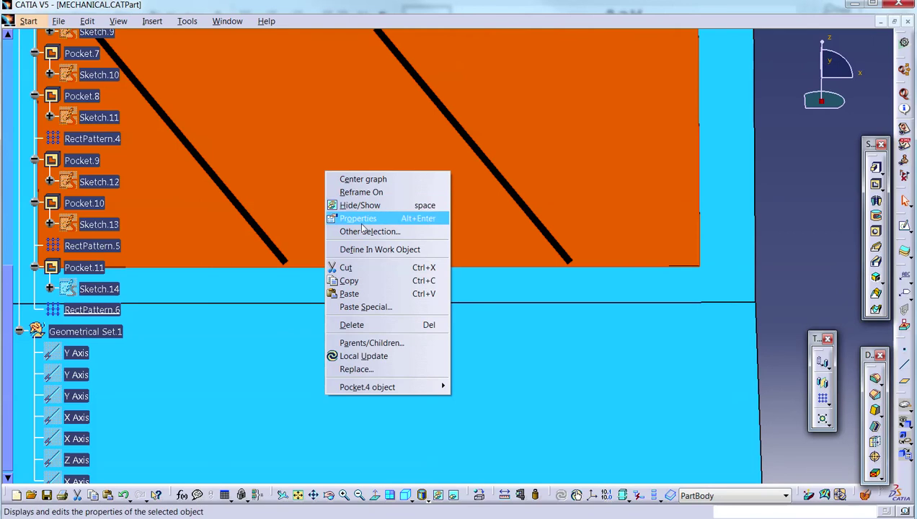
{"action": "left_click", "coordinate": [363, 225]}
{"action": "left_click", "coordinate": [423, 106]}
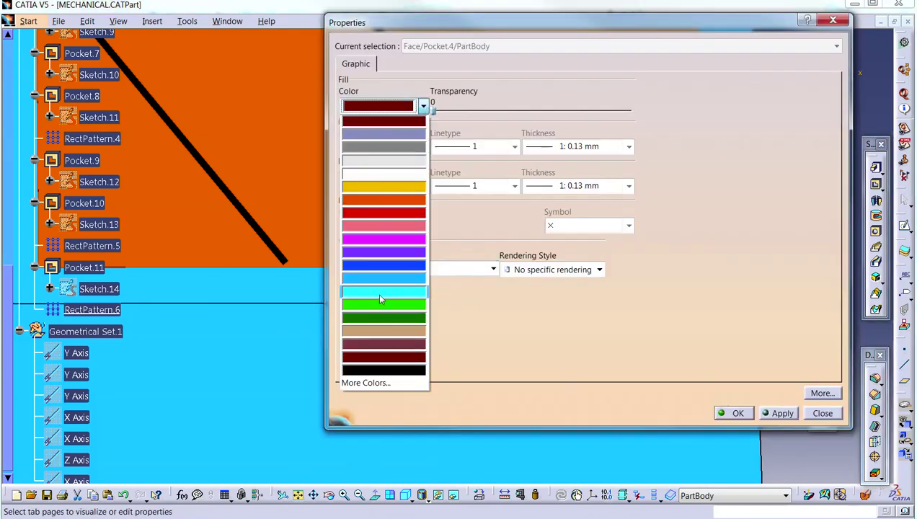
{"action": "left_click", "coordinate": [380, 175]}
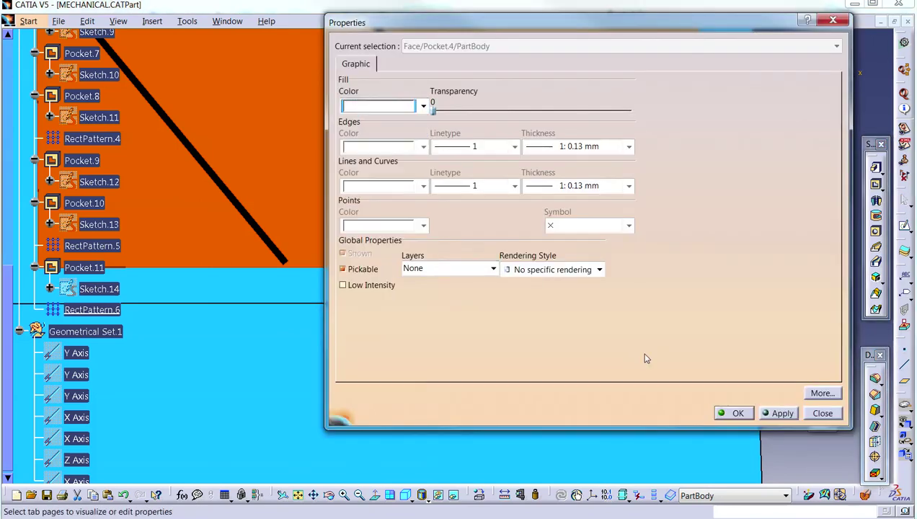
{"action": "left_click", "coordinate": [423, 106]}
{"action": "left_click", "coordinate": [391, 162]}
{"action": "left_click", "coordinate": [724, 413]}
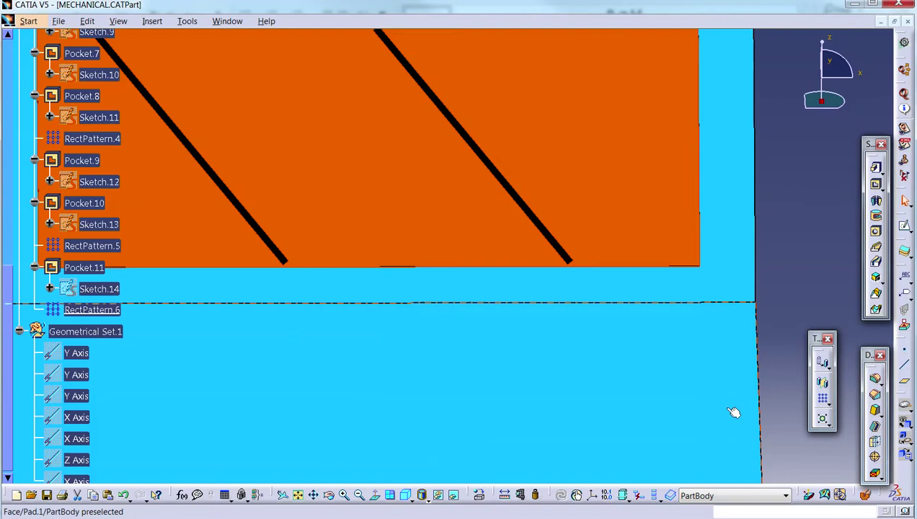
Step: Start an edge fillet on the windscreen's base edge, the roof's front and rear edges, the edge below the rear window and the lower rear edge
{"action": "middle_click_drag", "start_coordinate": [700, 269], "coordinate": [536, 313]}
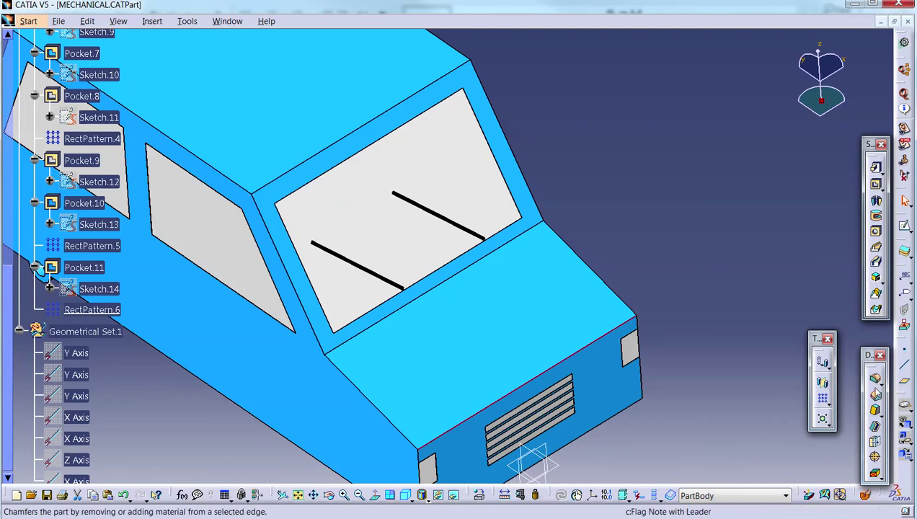
{"action": "left_click", "coordinate": [874, 378]}
{"action": "left_click", "coordinate": [574, 351]}
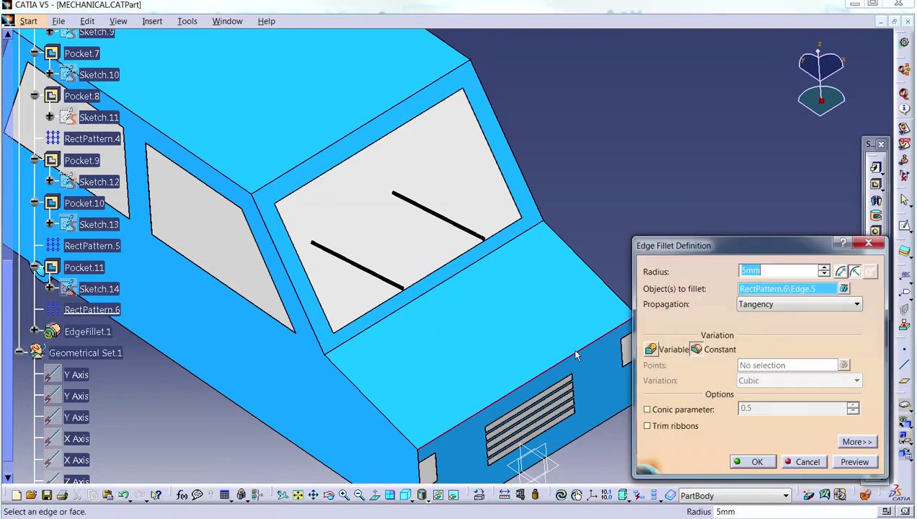
{"action": "left_click", "coordinate": [585, 355]}
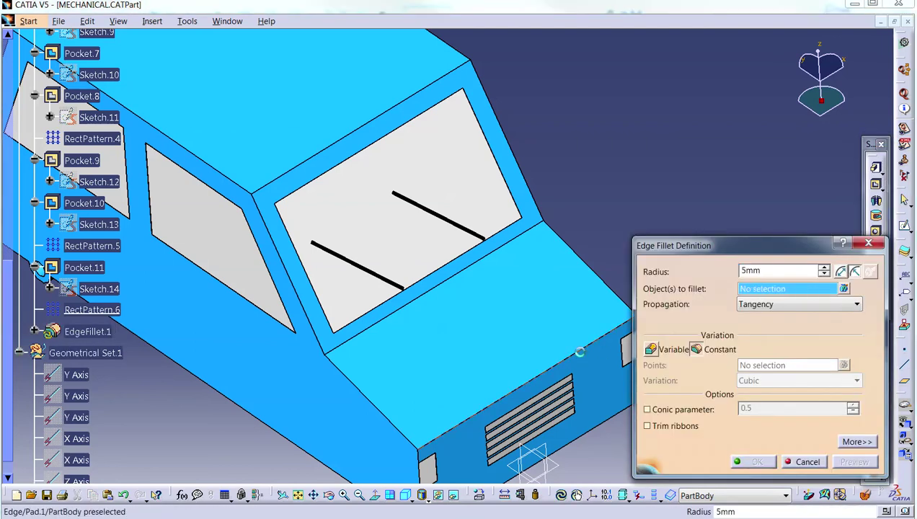
{"action": "left_click", "coordinate": [407, 313]}
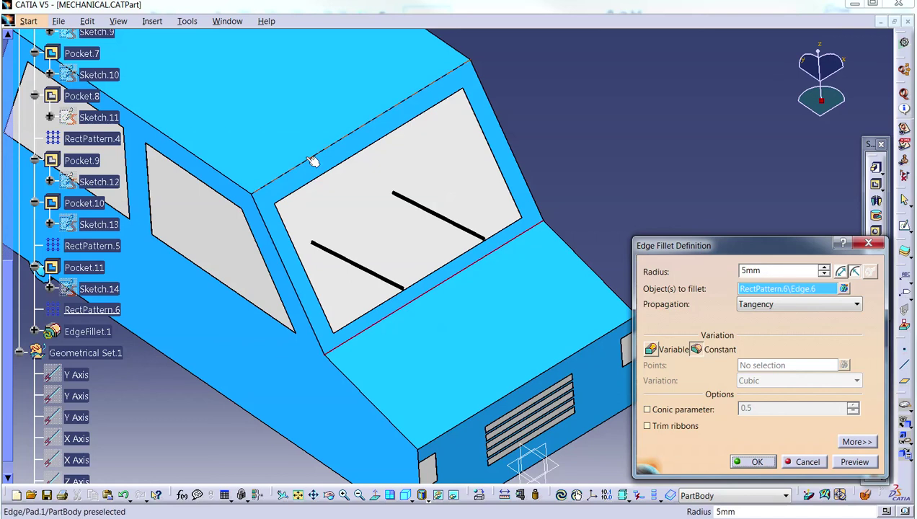
{"action": "middle_click_drag", "start_coordinate": [296, 147], "coordinate": [211, 170]}
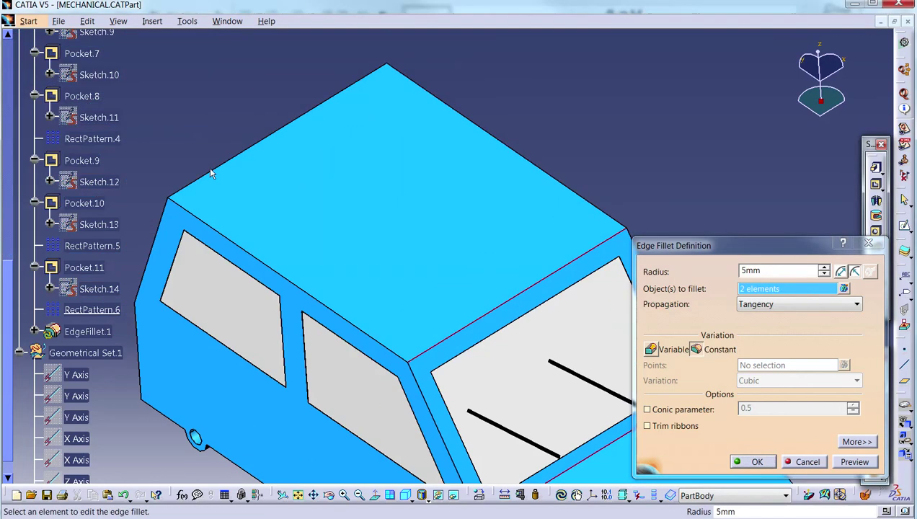
{"action": "left_click", "coordinate": [214, 171]}
{"action": "middle_click_drag", "start_coordinate": [277, 276], "coordinate": [684, 142]}
{"action": "left_click", "coordinate": [408, 218]}
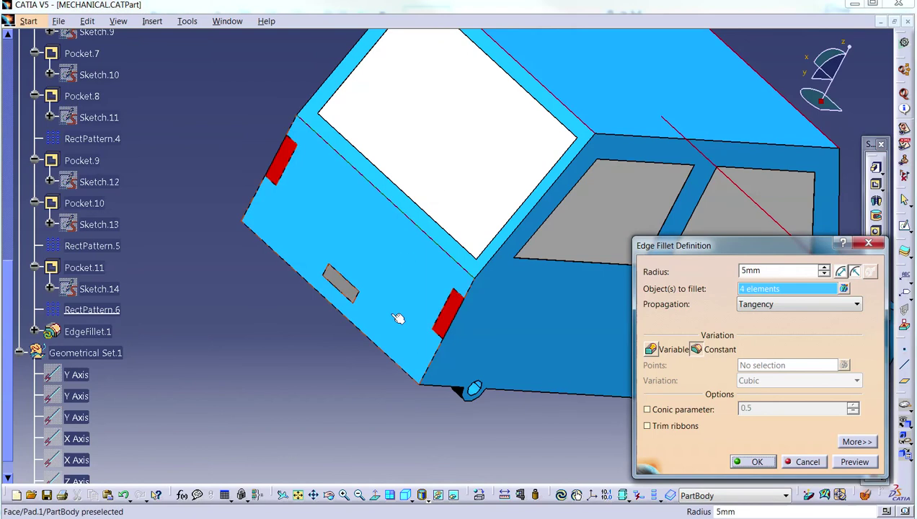
{"action": "left_click", "coordinate": [405, 356]}
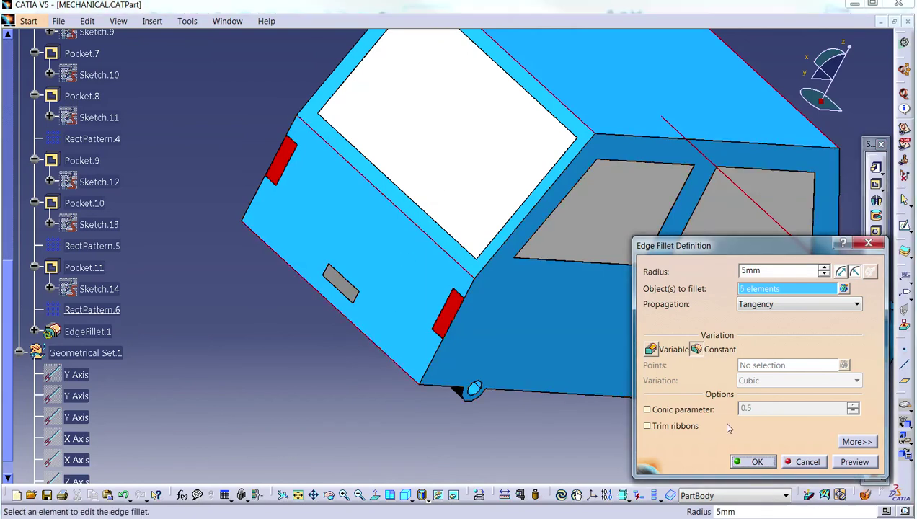
Step: Set the edge fillet radius to 50 mm and create it, after previewing a 20 mm radius
{"action": "left_click", "coordinate": [853, 464]}
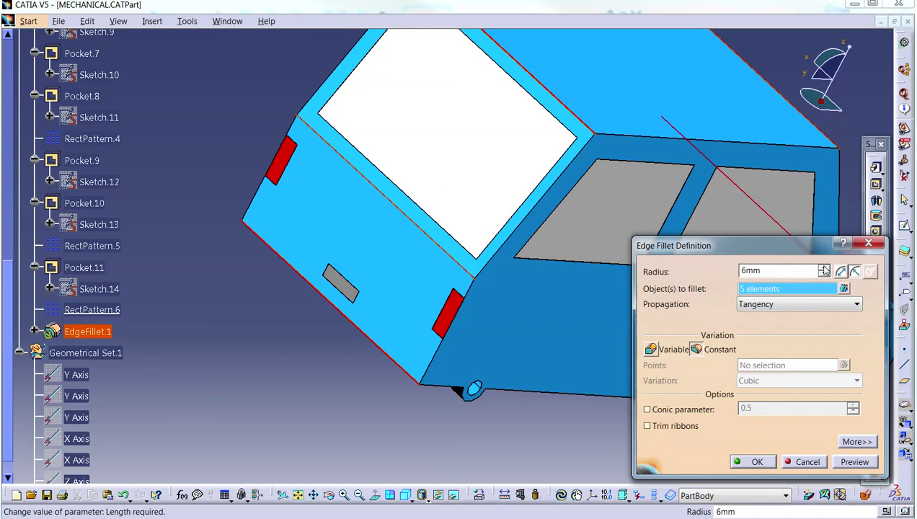
{"action": "left_click_drag", "start_coordinate": [751, 271], "coordinate": [716, 270]}
{"action": "type", "text": "20"}
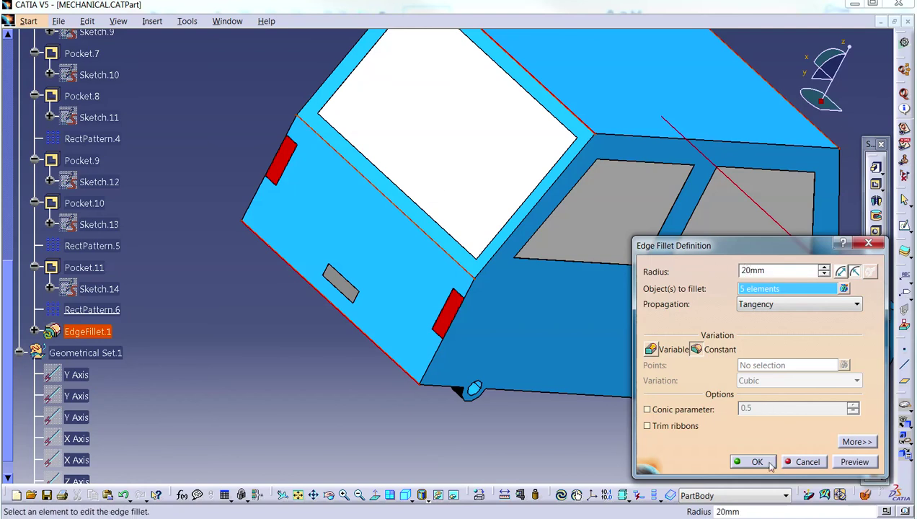
{"action": "left_click", "coordinate": [848, 461]}
{"action": "middle_click_drag", "start_coordinate": [391, 178], "coordinate": [395, 205]}
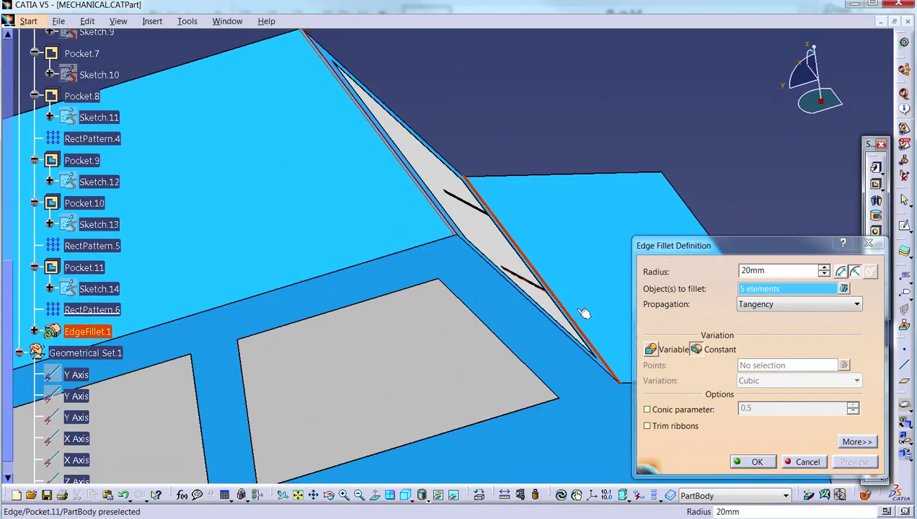
{"action": "left_click_drag", "start_coordinate": [748, 269], "coordinate": [730, 269]}
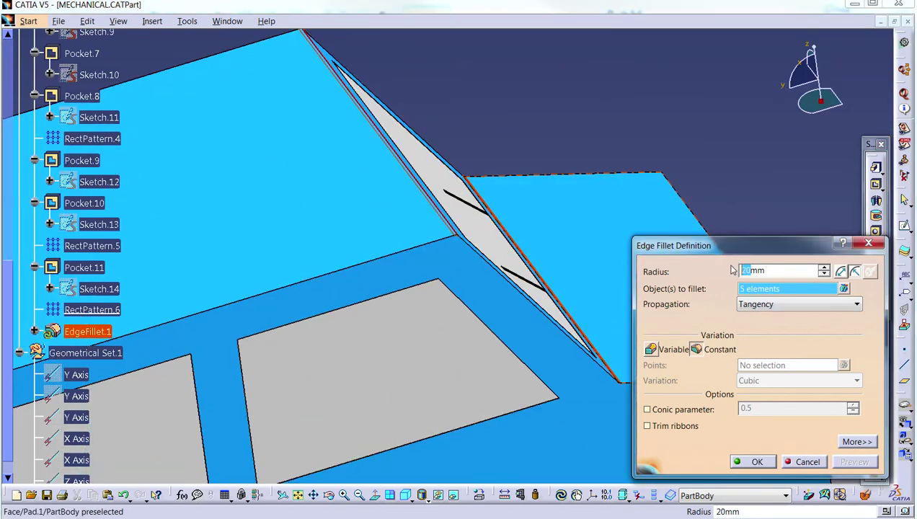
{"action": "type", "text": "5"}
{"action": "left_click", "coordinate": [769, 462]}
Step: Try to fillet all edges of the car's side face with a 50 mm radius, without adding an explicit keep edge
{"action": "middle_click_drag", "start_coordinate": [471, 311], "coordinate": [800, 233]}
{"action": "middle_click_drag", "start_coordinate": [393, 293], "coordinate": [423, 298]}
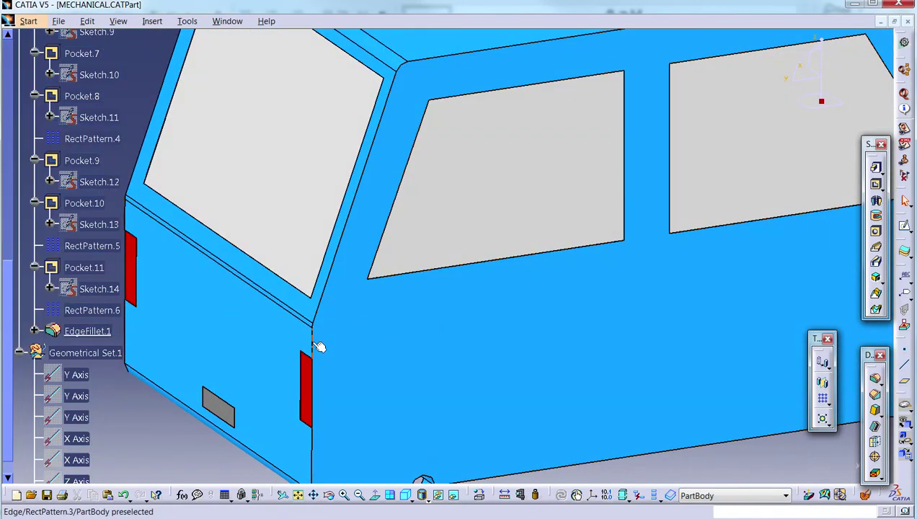
{"action": "left_click", "coordinate": [317, 347]}
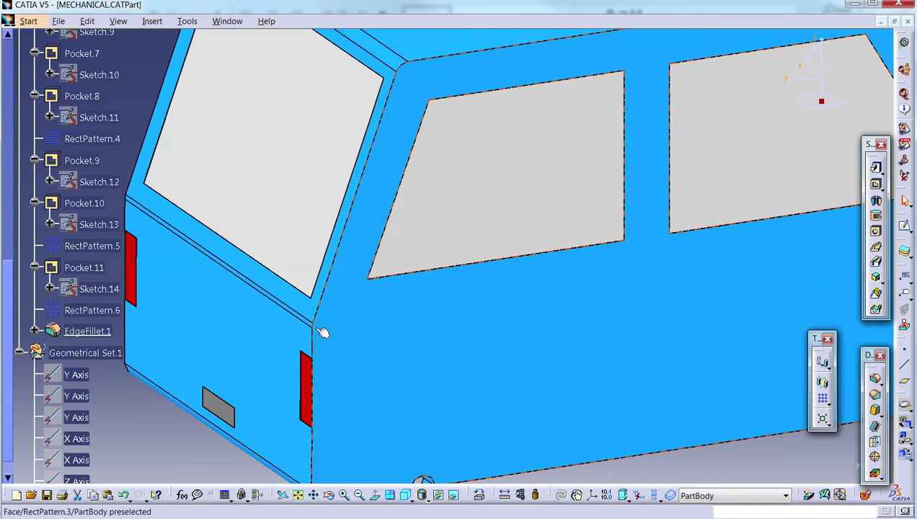
{"action": "left_click", "coordinate": [319, 442]}
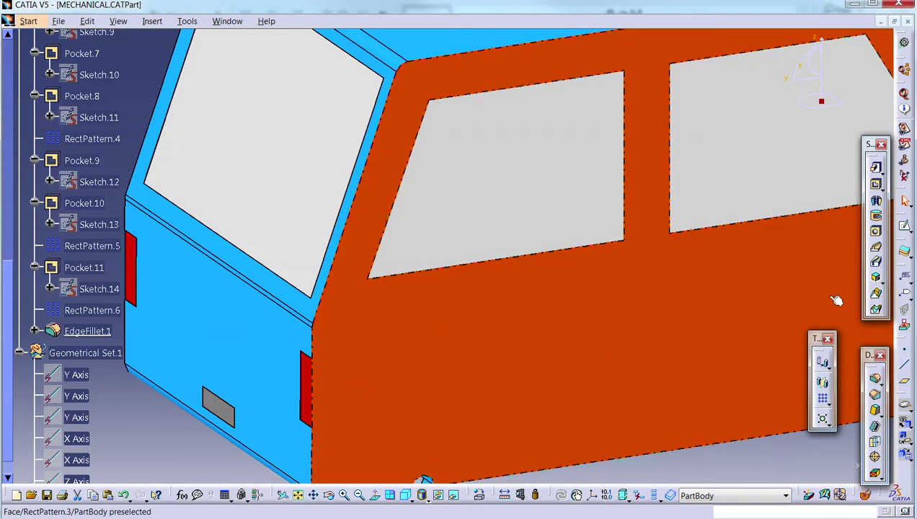
{"action": "left_click", "coordinate": [871, 379]}
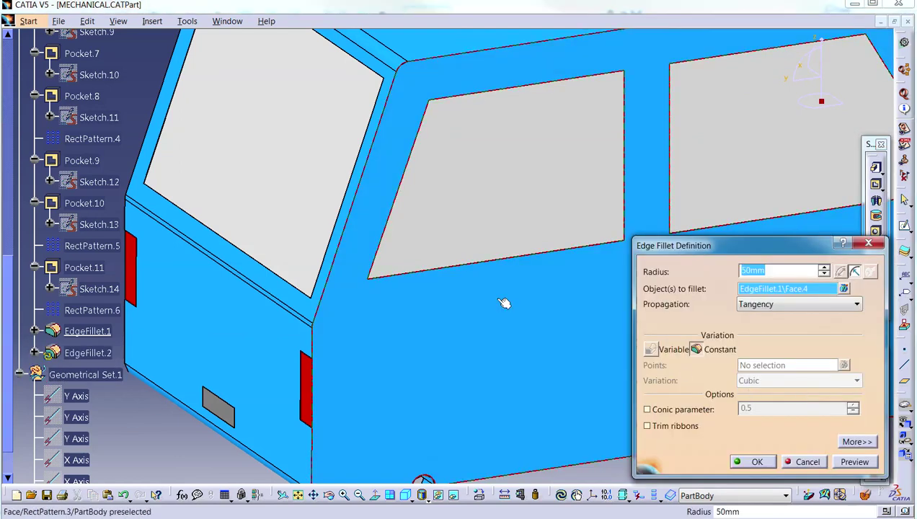
{"action": "middle_click_drag", "start_coordinate": [444, 266], "coordinate": [288, 287]}
{"action": "left_click", "coordinate": [747, 463]}
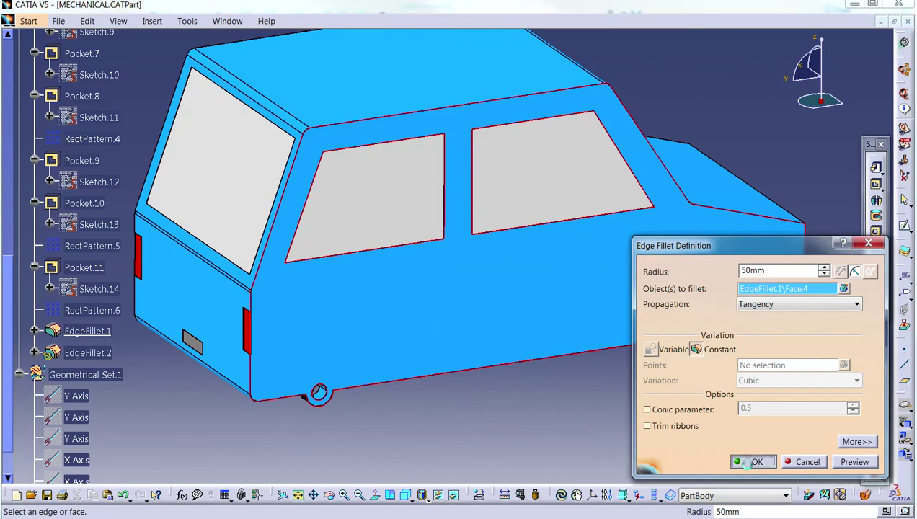
{"action": "left_click", "coordinate": [747, 463]}
{"action": "left_click", "coordinate": [580, 307]}
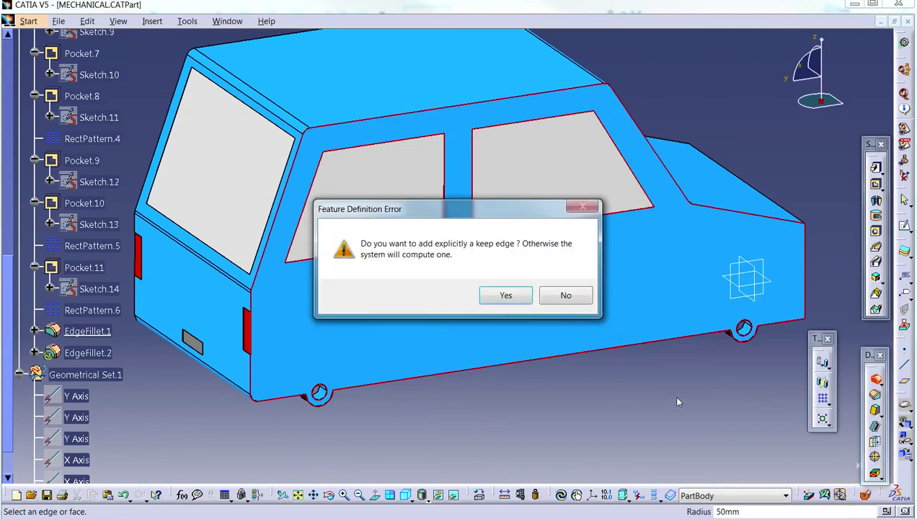
{"action": "left_click", "coordinate": [566, 298]}
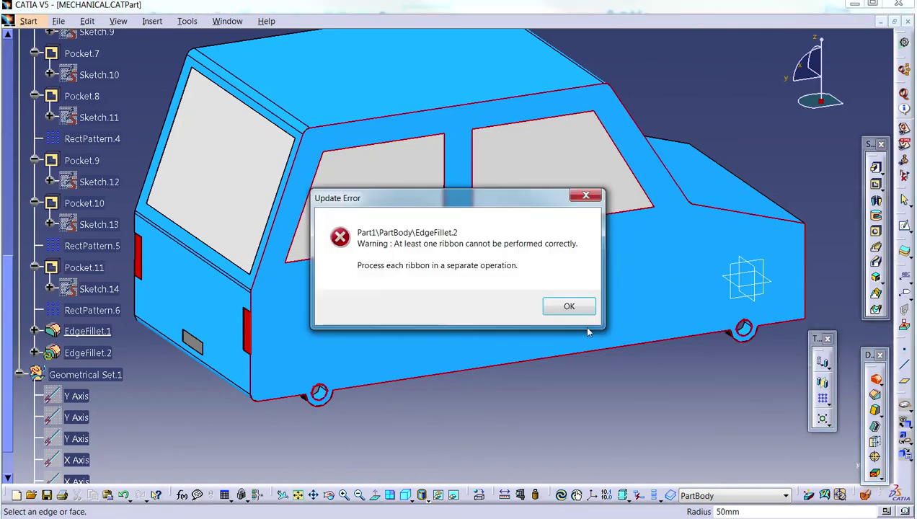
{"action": "left_click", "coordinate": [569, 308]}
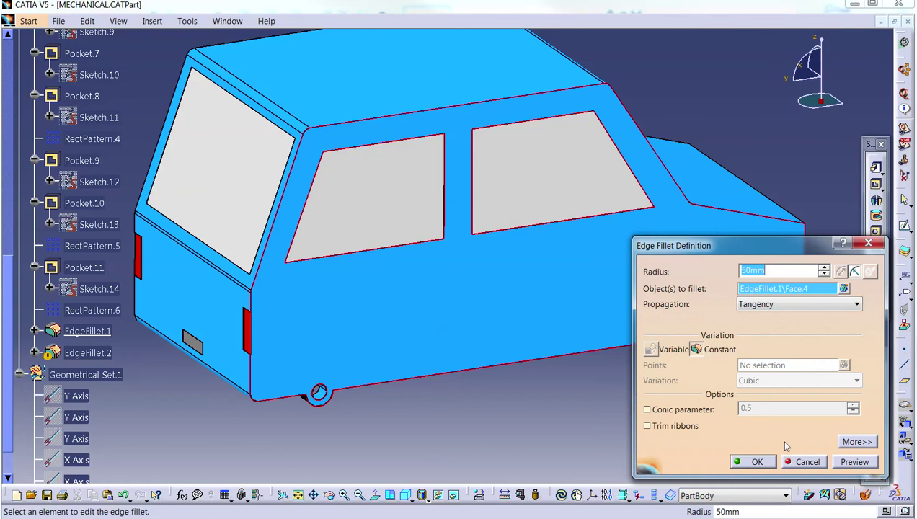
{"action": "left_click", "coordinate": [803, 462]}
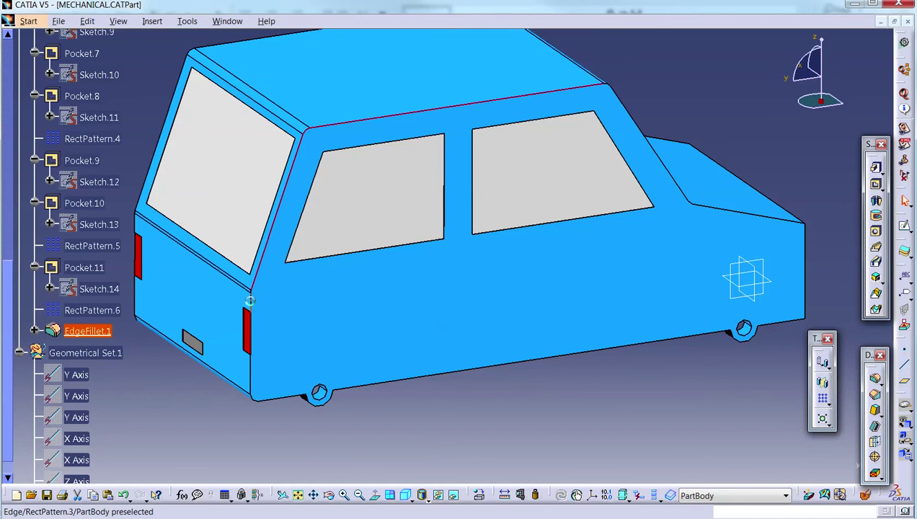
Step: Select the outer edges of the side face along the roof, the rear pillar and the rear corner
{"action": "middle_click_drag", "start_coordinate": [569, 211], "coordinate": [542, 197]}
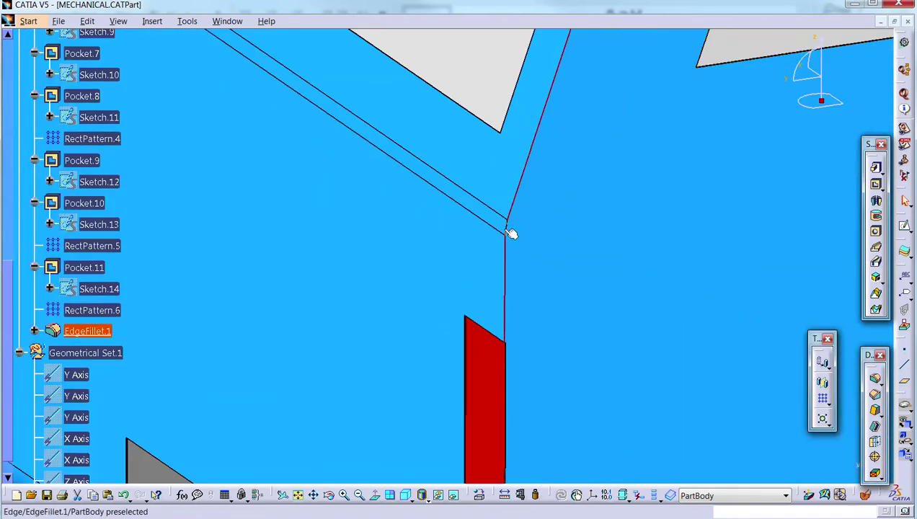
{"action": "middle_click_drag", "start_coordinate": [573, 260], "coordinate": [479, 263]}
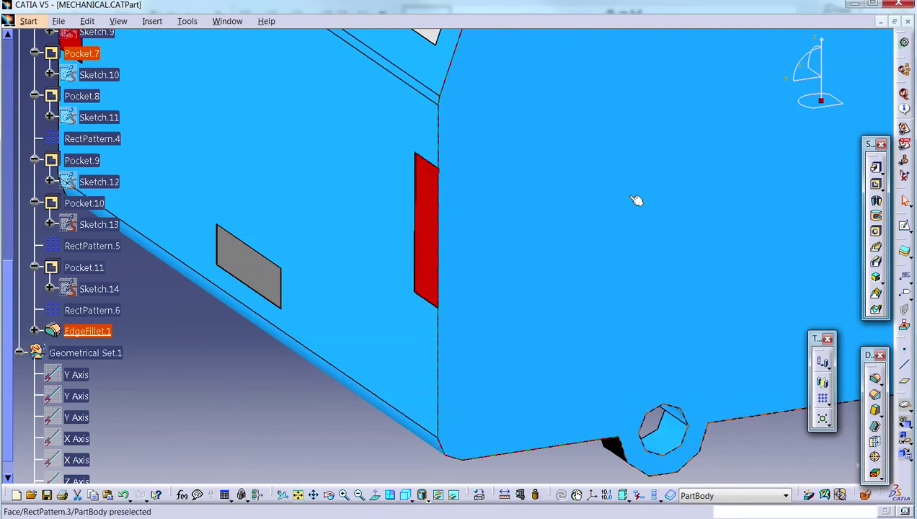
{"action": "middle_click_drag", "start_coordinate": [636, 200], "coordinate": [398, 369]}
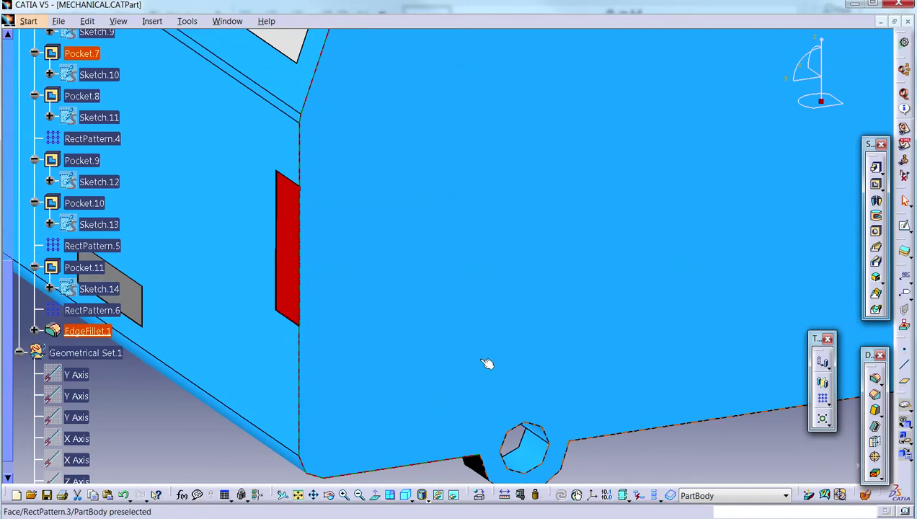